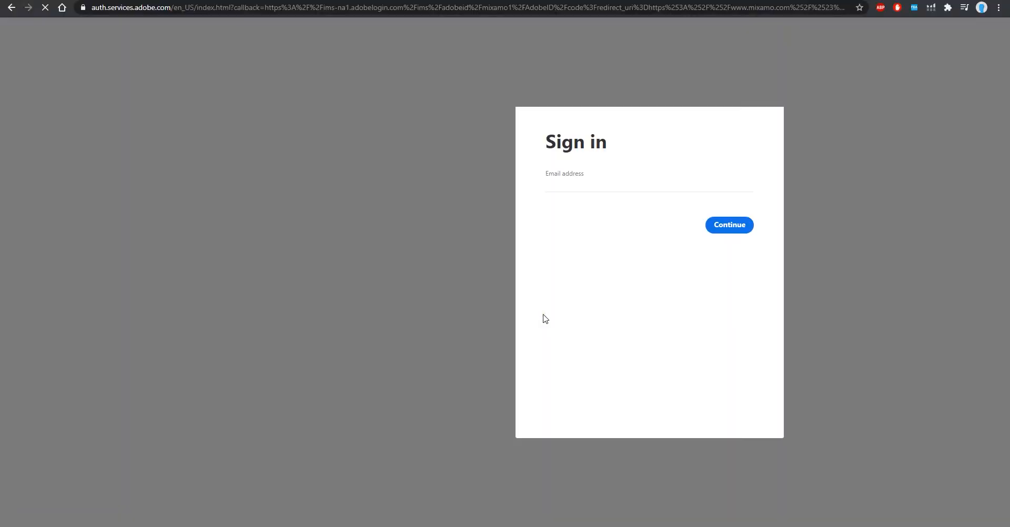
Step: Sign in to Mixamo, search the characters for "brute", and load the Brute character
{"action": "left_click", "coordinate": [622, 295]}
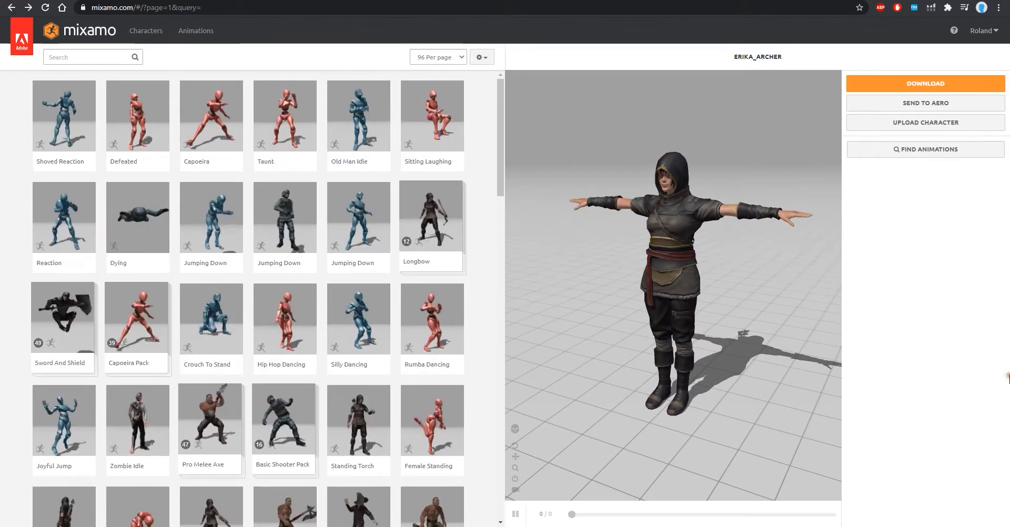
{"action": "left_click", "coordinate": [147, 32]}
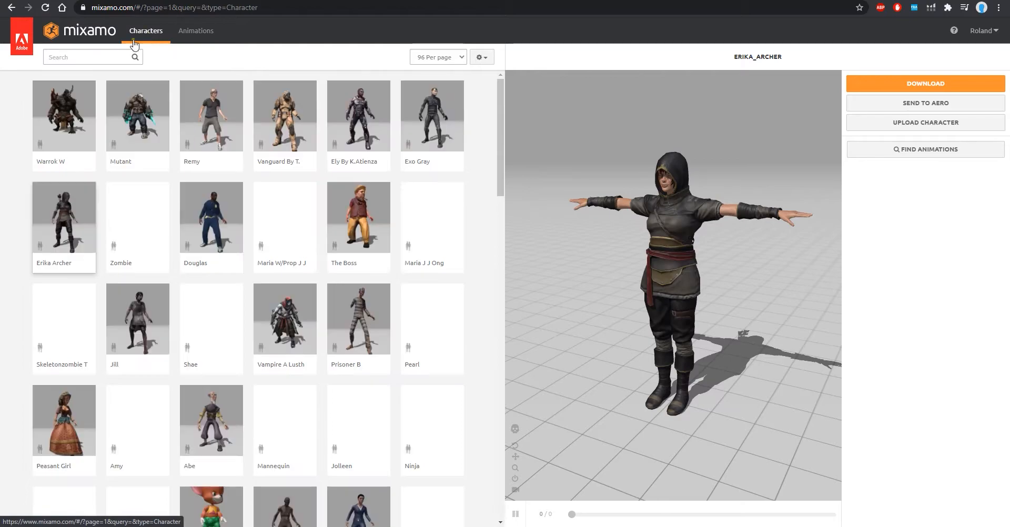
{"action": "left_click", "coordinate": [109, 57]}
{"action": "type", "text": "brute"}
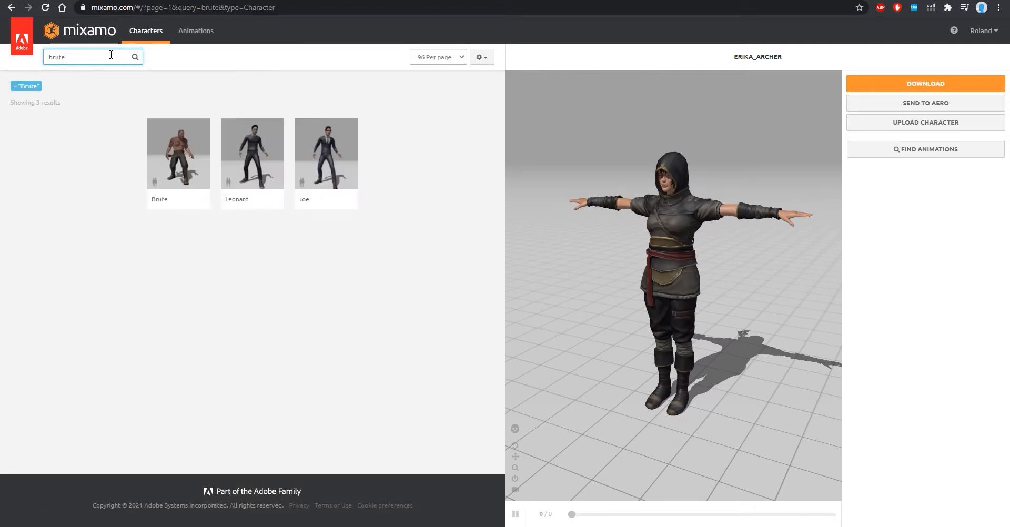
{"action": "left_click", "coordinate": [181, 163]}
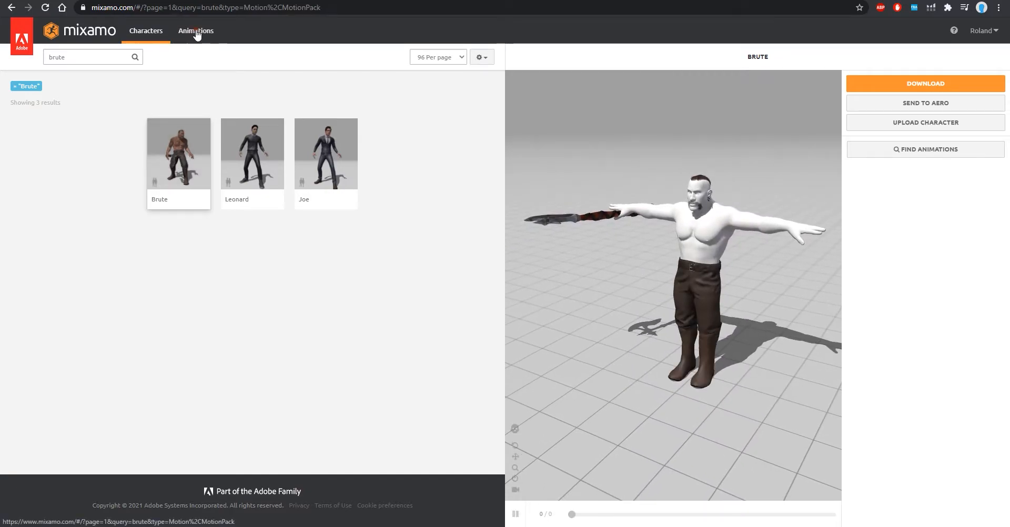
Step: Apply the Pro Melee Axe animation pack to the Brute and open its download settings
{"action": "left_click", "coordinate": [195, 31]}
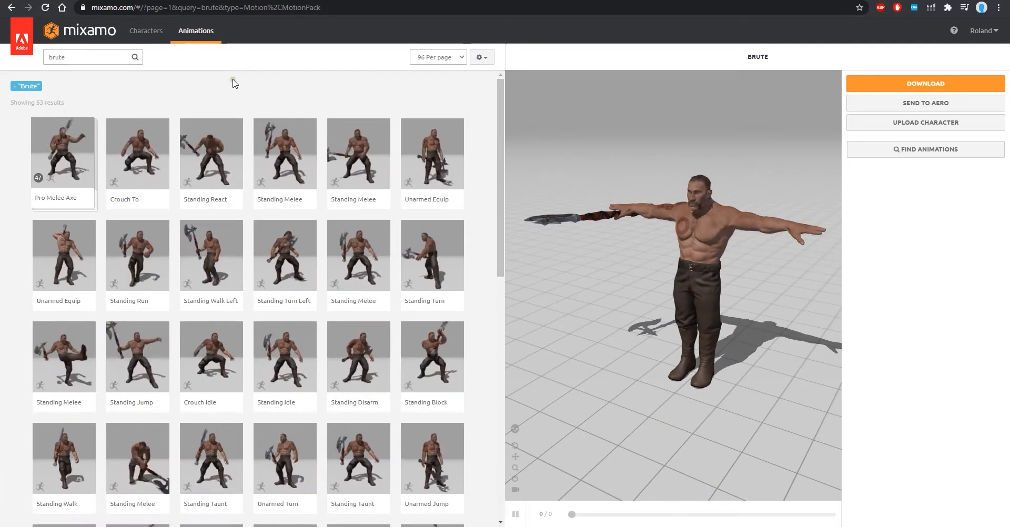
{"action": "left_click", "coordinate": [73, 171]}
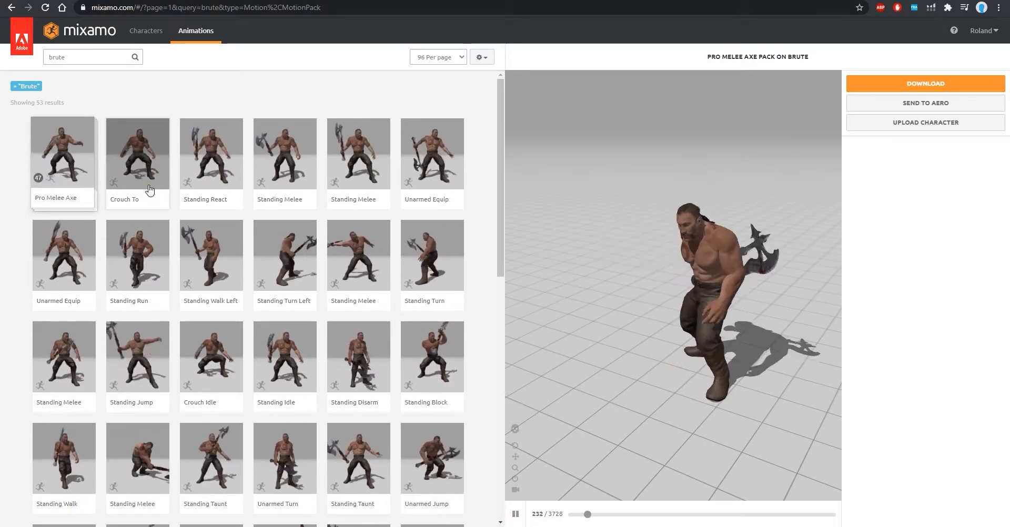
{"action": "left_click", "coordinate": [926, 85]}
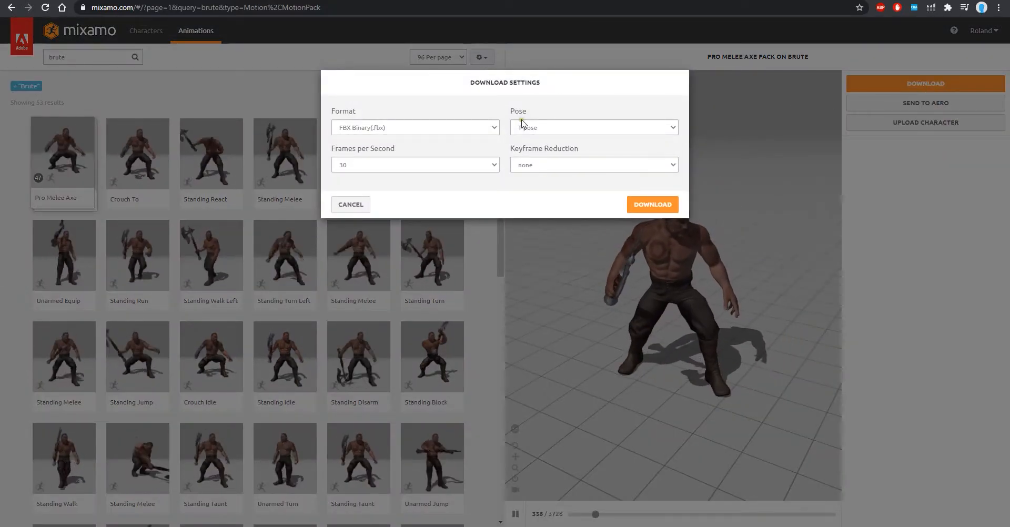
Step: Download the pack in FBX for Unity format at 60 frames per second with the T-pose
{"action": "left_click", "coordinate": [498, 165]}
{"action": "left_click", "coordinate": [473, 189]}
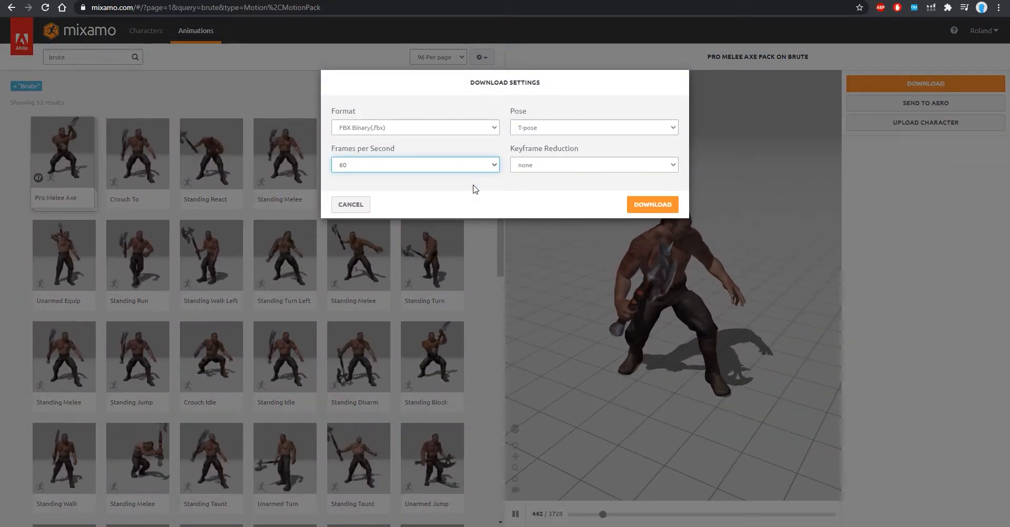
{"action": "left_click", "coordinate": [671, 129]}
{"action": "left_click", "coordinate": [672, 130]}
{"action": "left_click", "coordinate": [673, 129]}
{"action": "left_click", "coordinate": [672, 129]}
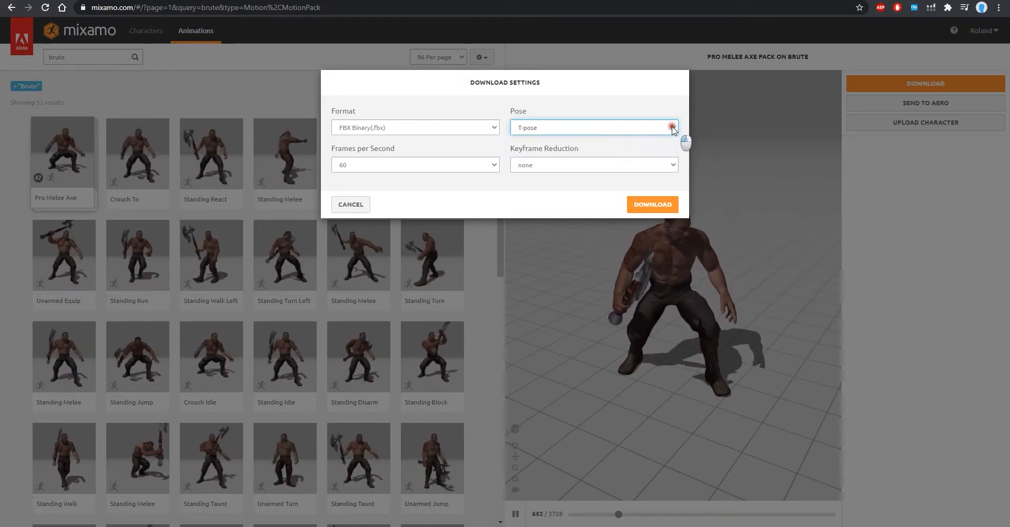
{"action": "left_click", "coordinate": [495, 128]}
{"action": "left_click", "coordinate": [467, 156]}
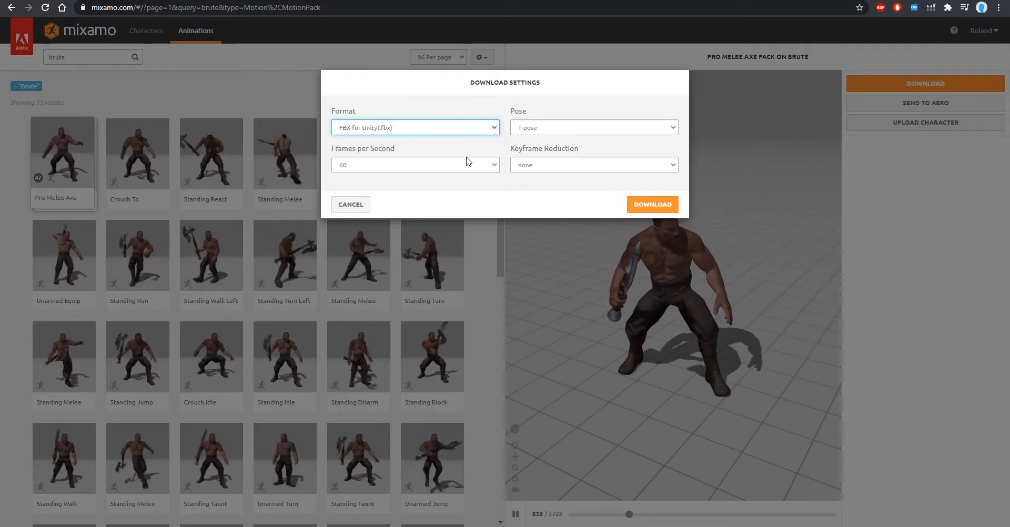
{"action": "left_click", "coordinate": [652, 205]}
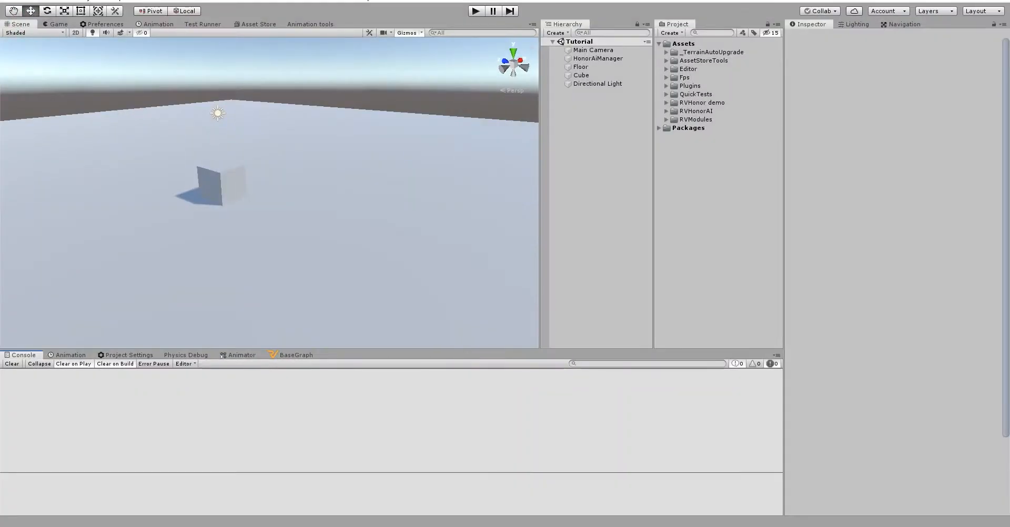
Step: Switch to Unity, show the project's Assets folder in File Explorer, and create and open a new folder named Brute there
{"action": "right_click", "coordinate": [698, 123]}
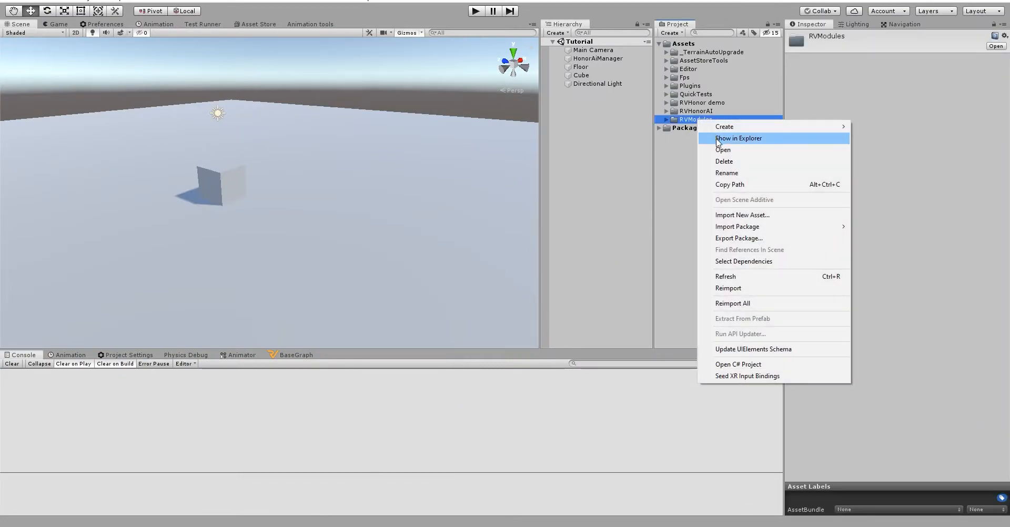
{"action": "left_click", "coordinate": [718, 138]}
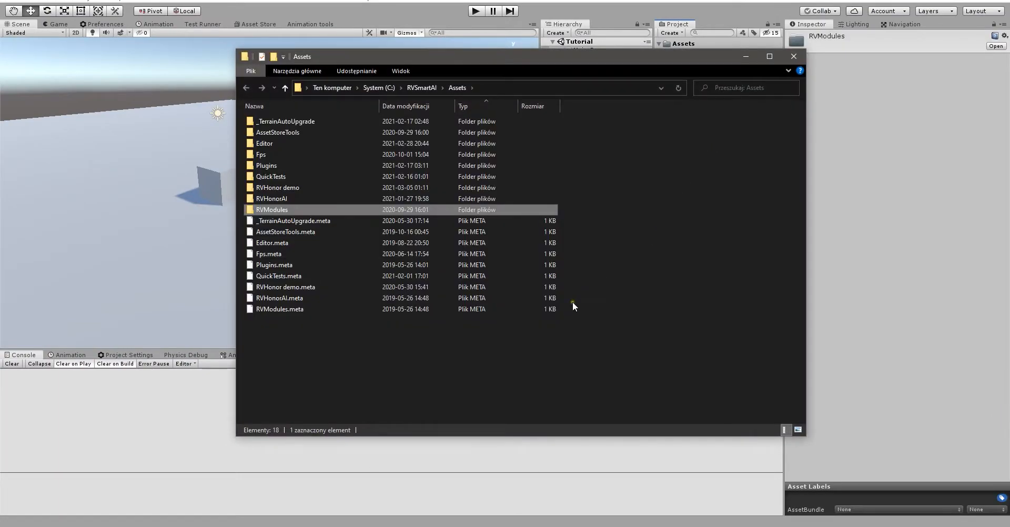
{"action": "right_click", "coordinate": [428, 353]}
{"action": "mouse_move", "coordinate": [568, 324]}
{"action": "left_click", "coordinate": [627, 331]}
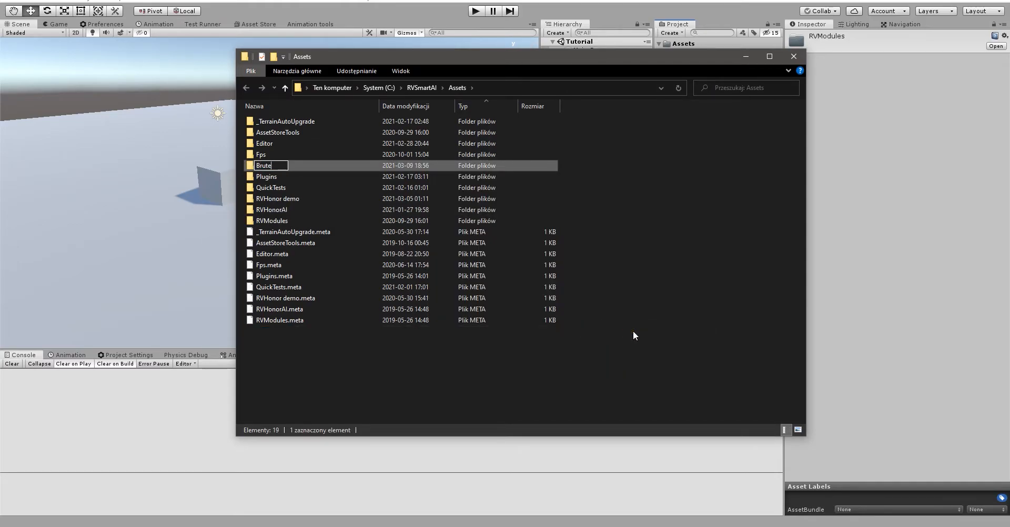
{"action": "key", "text": "Return"}
{"action": "key", "text": "Return"}
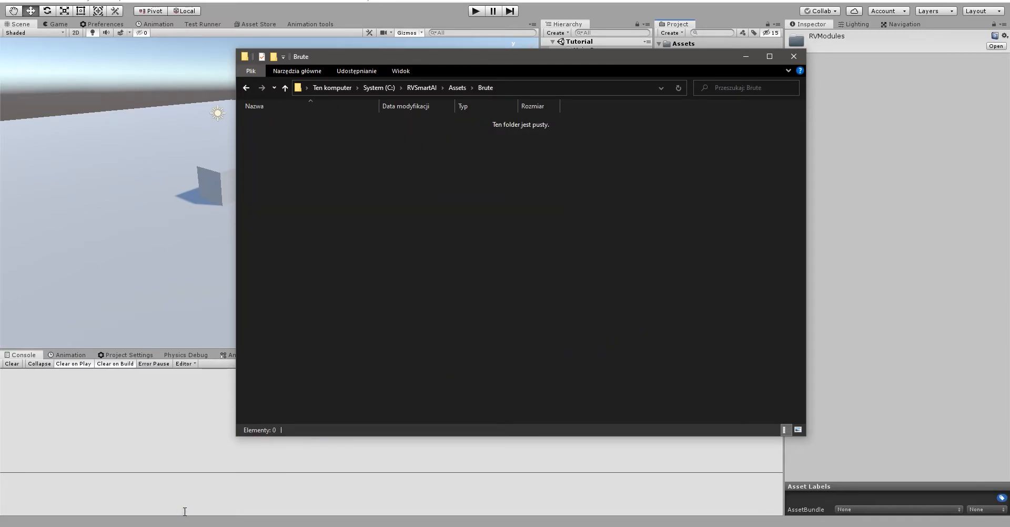
Step: Open the downloaded Pro Melee Axe Pack.zip from the browser, select all its files, and place the Brute folder window beside them
{"action": "key", "text": "alt+Tab"}
{"action": "left_click", "coordinate": [63, 513]}
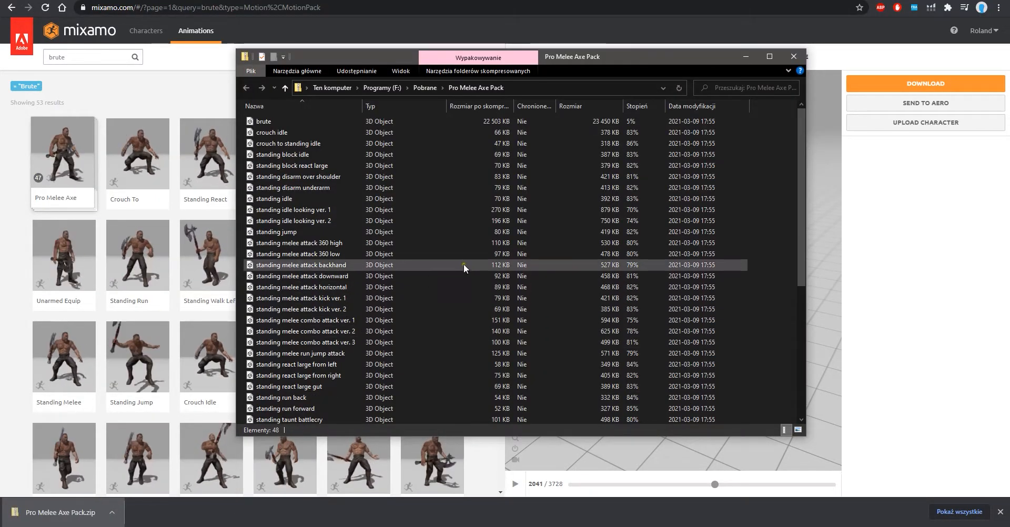
{"action": "scroll", "coordinate": [462, 265], "scroll_direction": "down", "scroll_amount": 7}
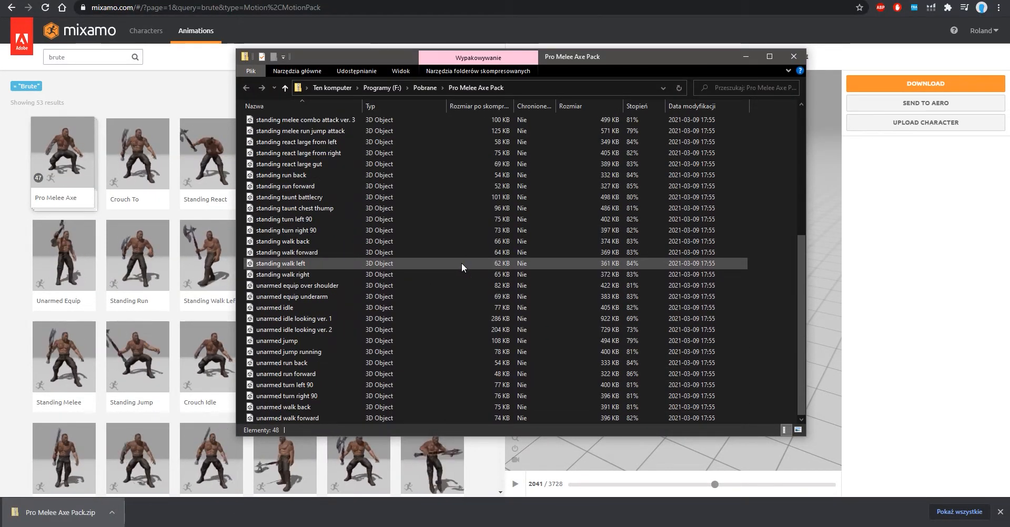
{"action": "key", "text": "ctrl+a"}
{"action": "key", "text": "alt+Tab"}
{"action": "left_click_drag", "start_coordinate": [491, 61], "coordinate": [638, 120]}
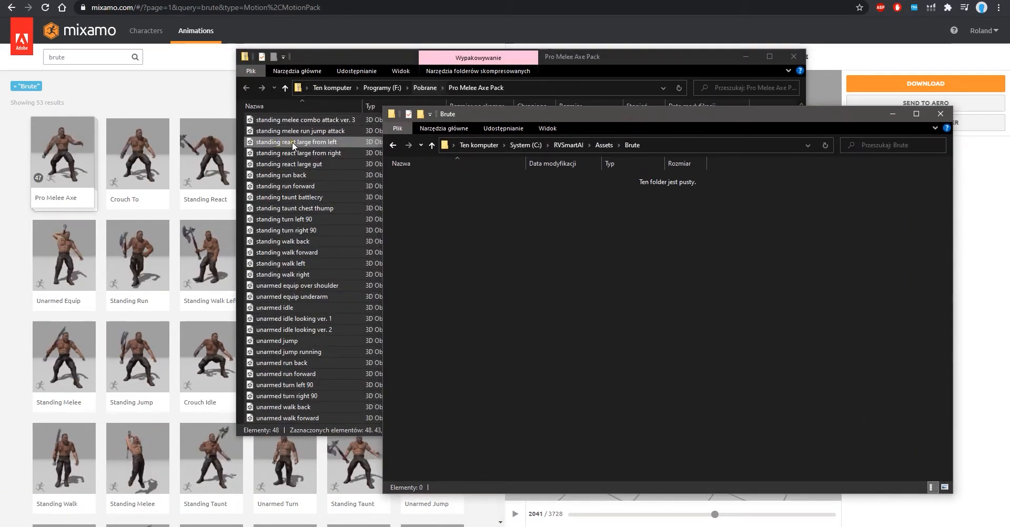
Step: Create a folder named Animations inside the Brute folder
{"action": "right_click", "coordinate": [499, 261]}
{"action": "mouse_move", "coordinate": [619, 459]}
{"action": "left_click", "coordinate": [689, 459]}
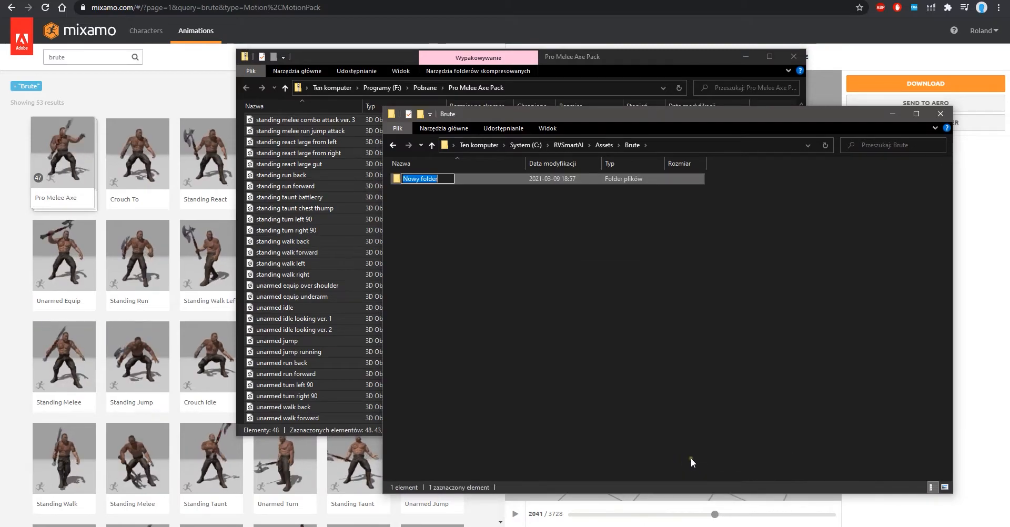
{"action": "type", "text": "Animations"}
{"action": "key", "text": "Return"}
Step: Copy all the selected pack files into the Animations folder and close the file windows
{"action": "left_click_drag", "start_coordinate": [358, 208], "coordinate": [465, 175]}
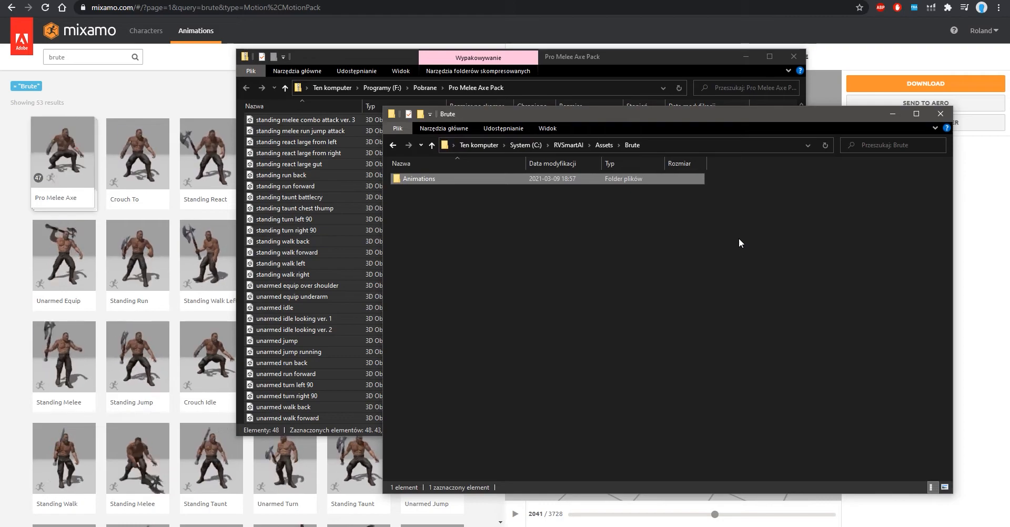
{"action": "double_click", "coordinate": [602, 180]}
{"action": "left_click", "coordinate": [793, 57]}
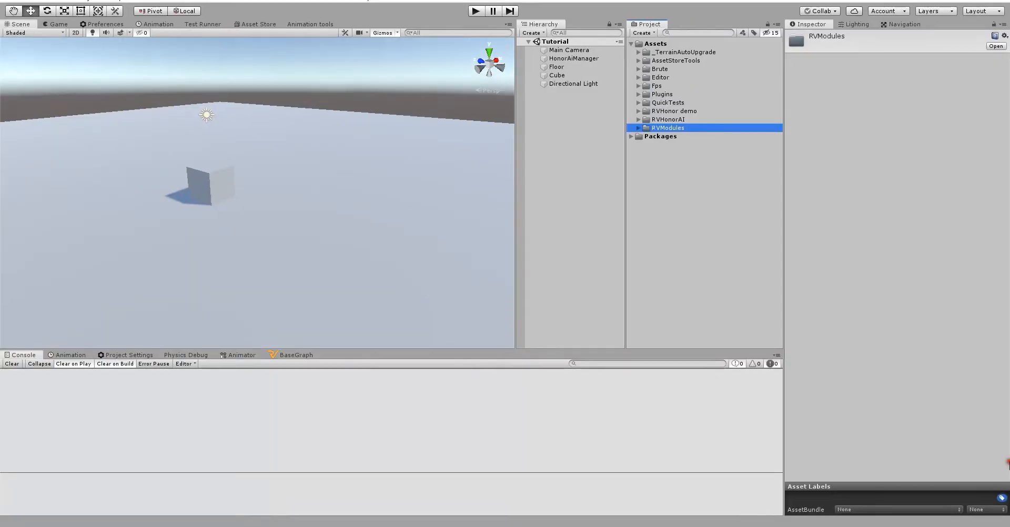
Step: In Unity, set the rig animation type of the brute model in Brute/Animations to Humanoid and apply it
{"action": "left_click", "coordinate": [637, 69]}
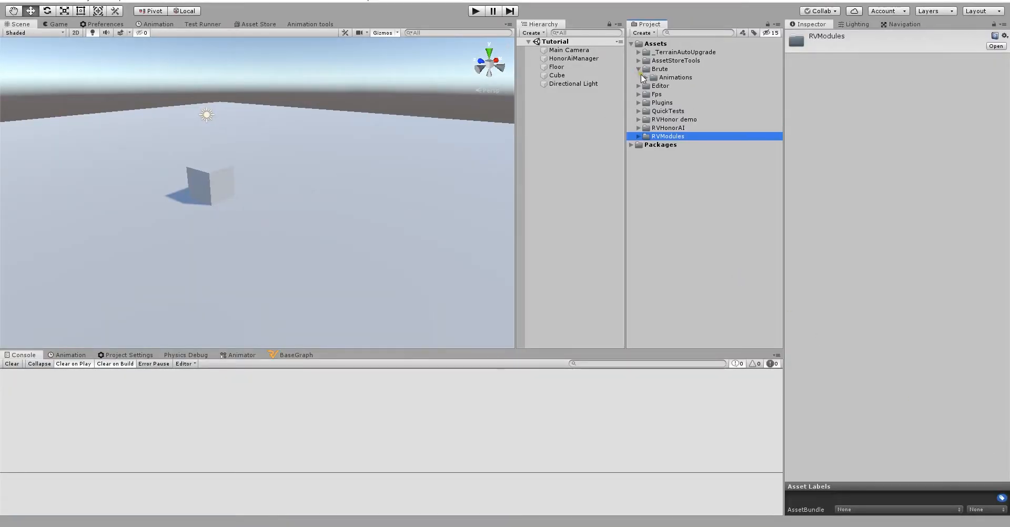
{"action": "left_click", "coordinate": [646, 77]}
{"action": "left_click", "coordinate": [680, 86]}
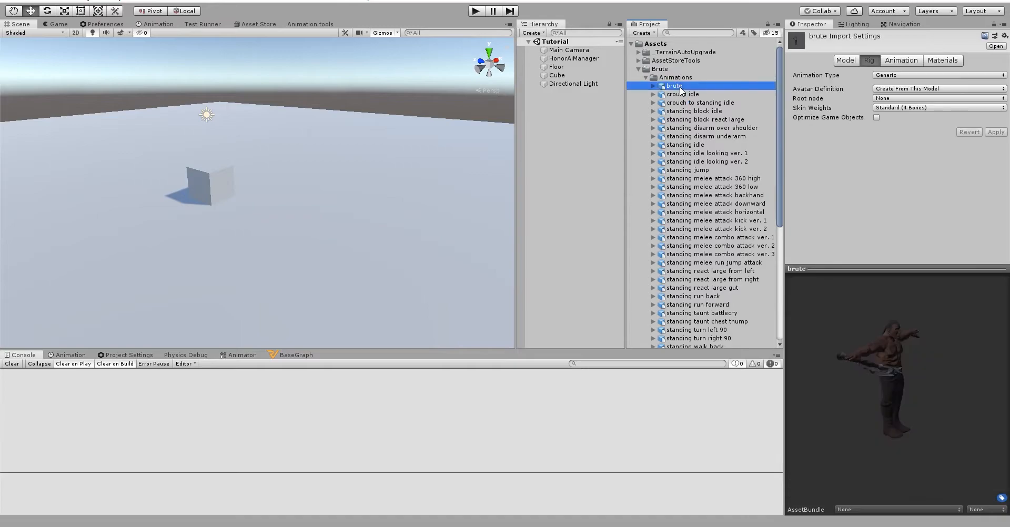
{"action": "left_click", "coordinate": [907, 76]}
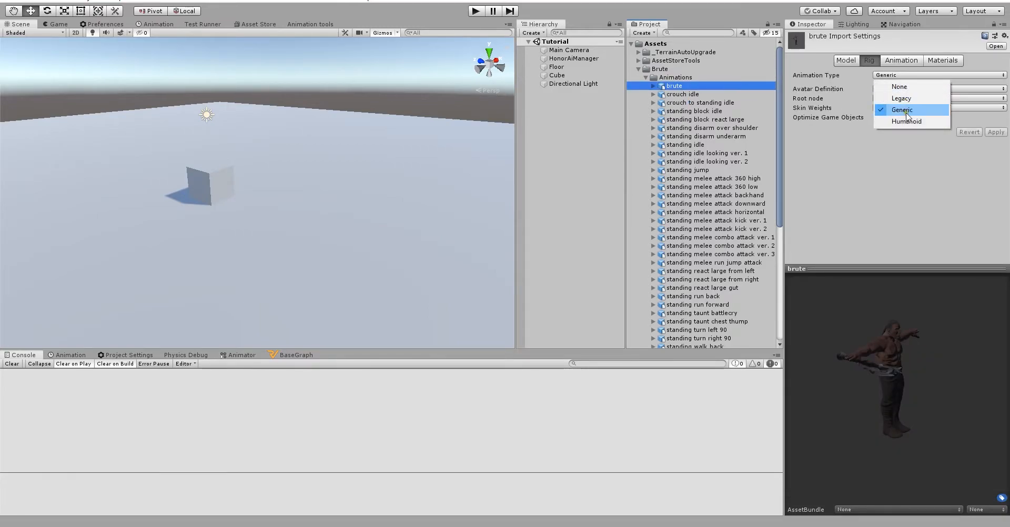
{"action": "left_click", "coordinate": [907, 121]}
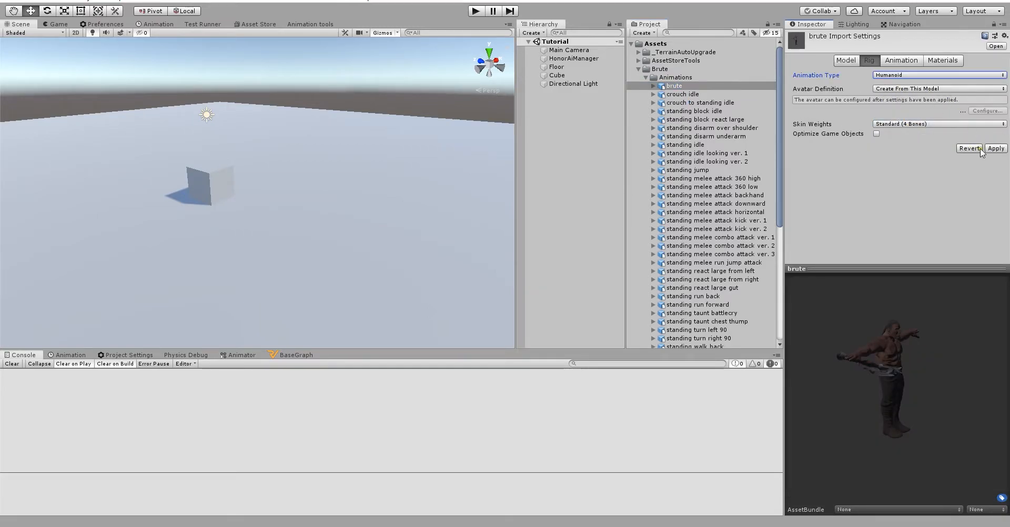
{"action": "left_click", "coordinate": [995, 149]}
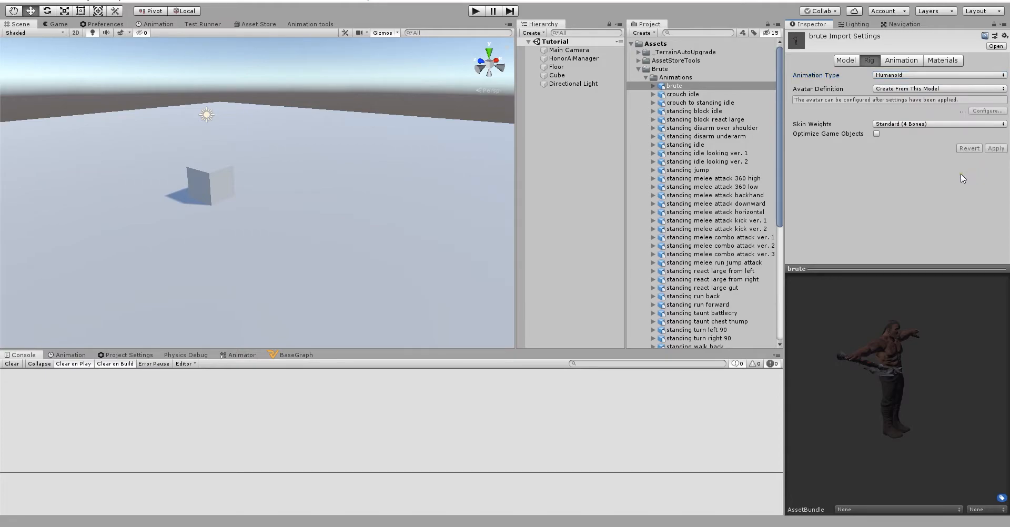
Step: Select every animation model from crouch idle to the end of the Animations folder and set their animation type to Humanoid
{"action": "left_click", "coordinate": [697, 95]}
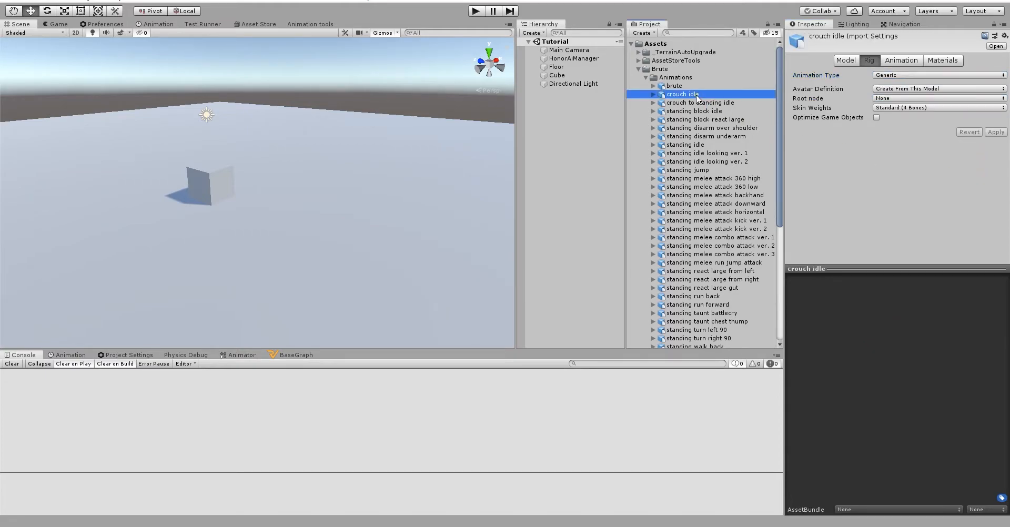
{"action": "scroll", "coordinate": [697, 96], "scroll_direction": "down", "scroll_amount": 6}
{"action": "left_click", "coordinate": [703, 291], "text": "shift"}
{"action": "scroll", "coordinate": [705, 293], "scroll_direction": "up", "scroll_amount": 6}
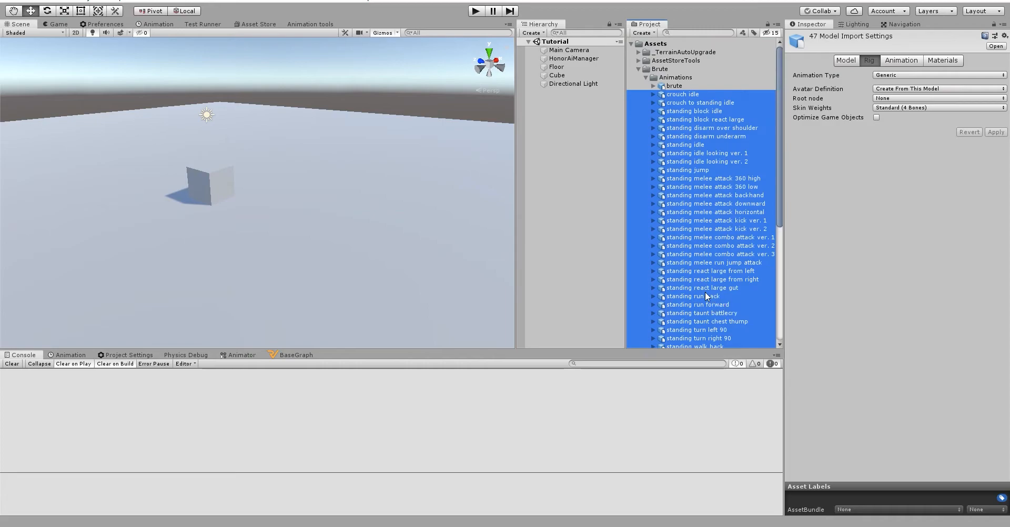
{"action": "left_click", "coordinate": [910, 75]}
{"action": "left_click", "coordinate": [908, 125]}
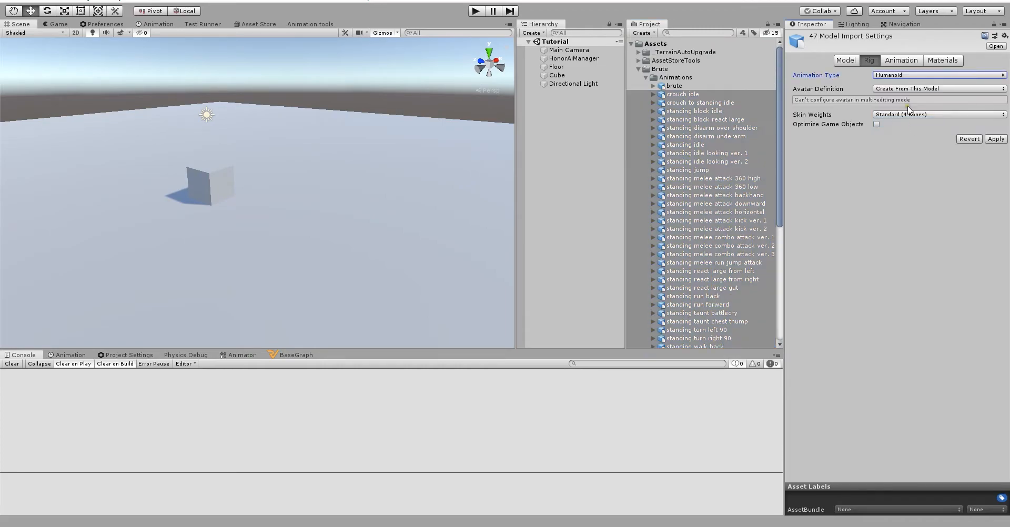
Step: Set the selected models' avatar definition to Copy From Other Avatar with bruteAvatar as the source, and apply the settings
{"action": "left_click", "coordinate": [903, 89]}
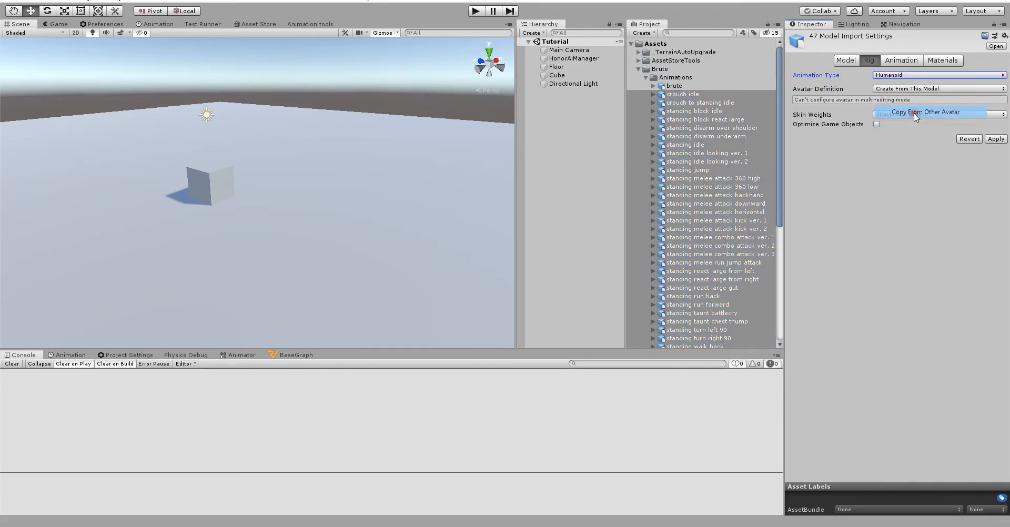
{"action": "left_click", "coordinate": [916, 112]}
{"action": "left_click", "coordinate": [653, 86]}
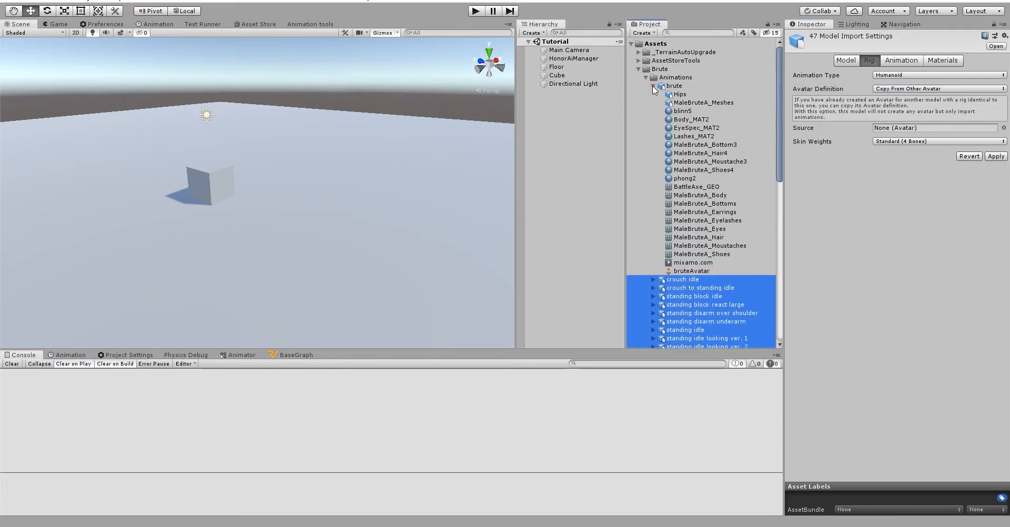
{"action": "left_click_drag", "start_coordinate": [687, 271], "coordinate": [905, 128]}
{"action": "left_click", "coordinate": [997, 157]}
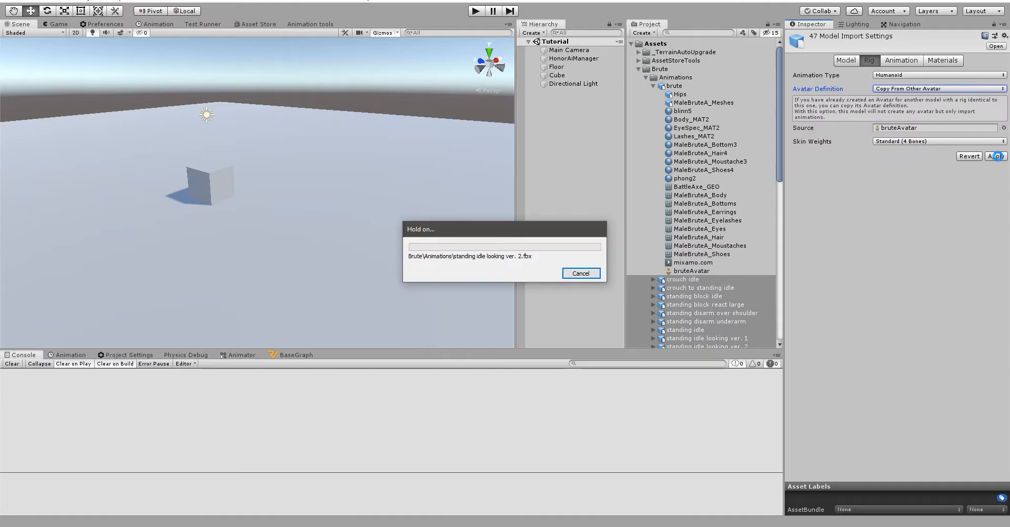
Step: Create a "Not used" folder in Brute/Animations and move the unneeded animation models into it, keeping standing melee attack downward in the Animations folder
{"action": "scroll", "coordinate": [687, 200], "scroll_direction": "up", "scroll_amount": 4}
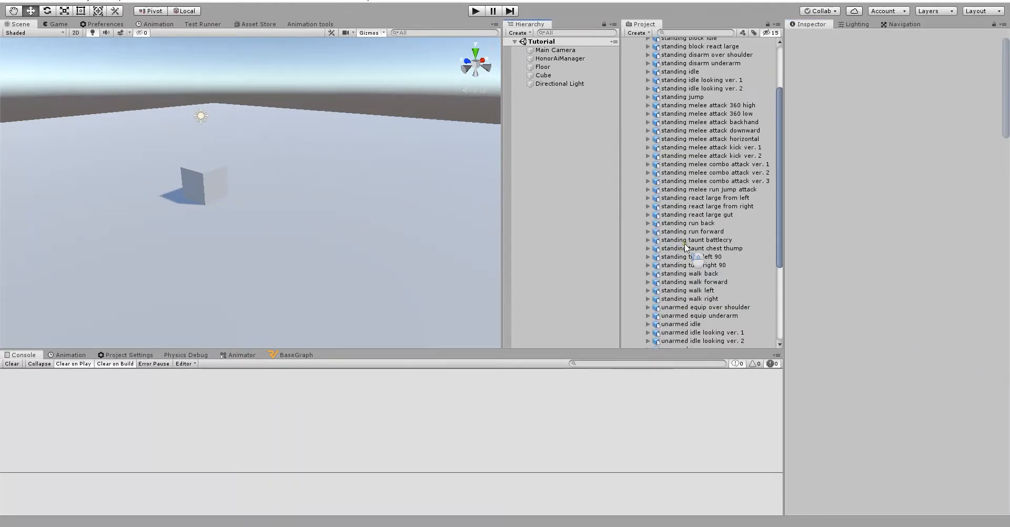
{"action": "right_click", "coordinate": [678, 81]}
{"action": "mouse_move", "coordinate": [741, 86]}
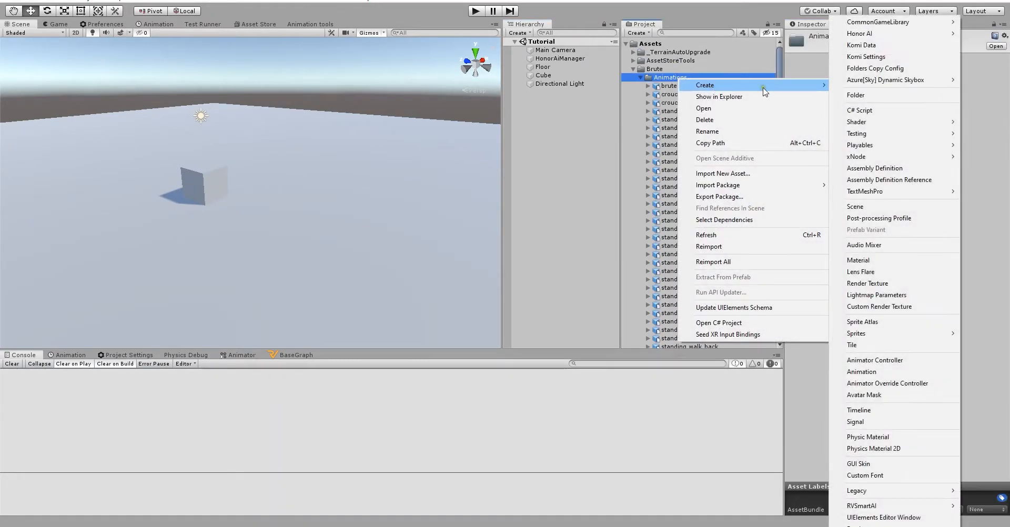
{"action": "left_click", "coordinate": [870, 96]}
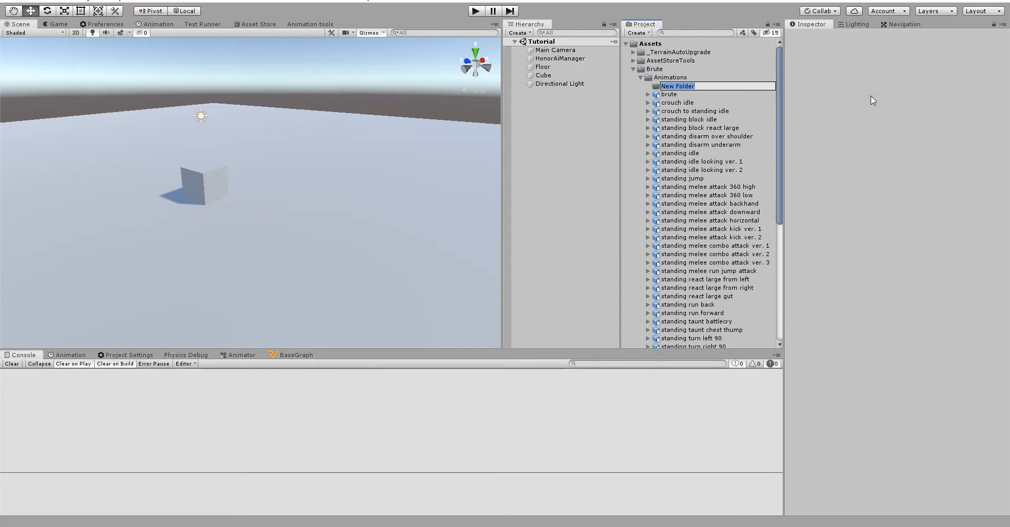
{"action": "type", "text": "Not used"}
{"action": "key", "text": "Return"}
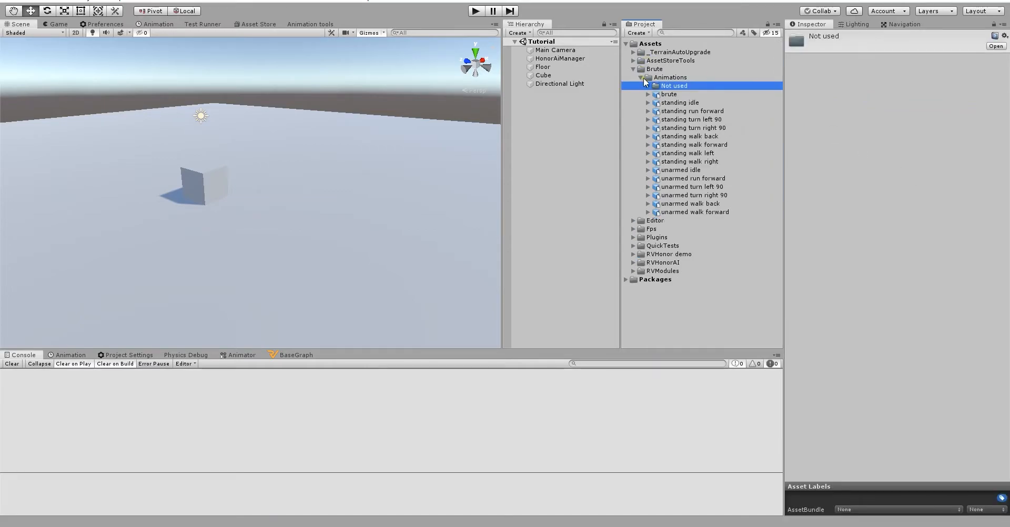
{"action": "left_click", "coordinate": [648, 86]}
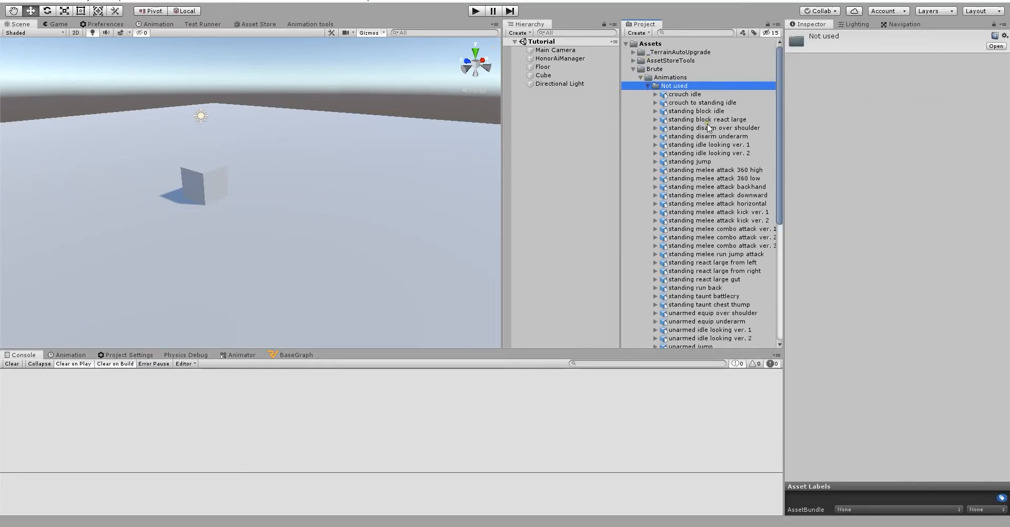
{"action": "scroll", "coordinate": [709, 127], "scroll_direction": "down", "scroll_amount": 5}
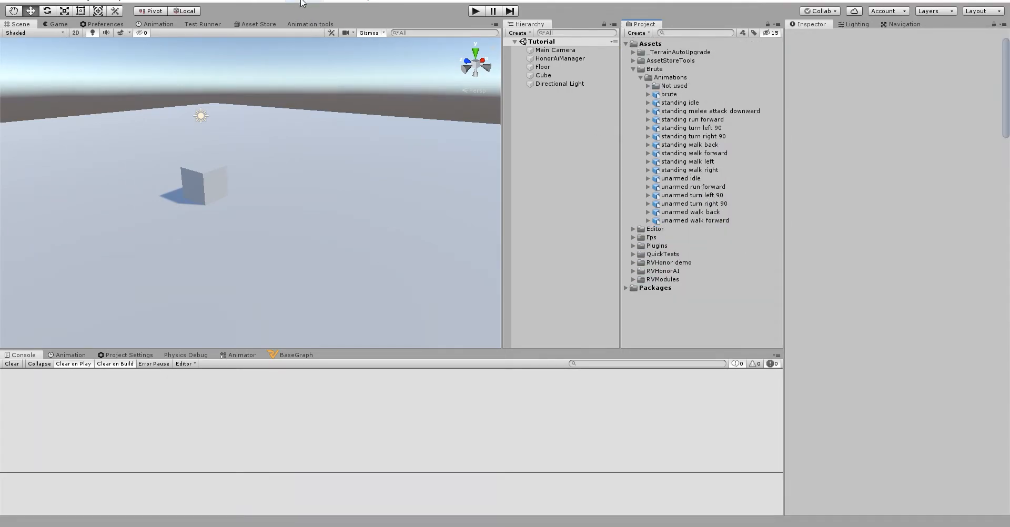
Step: Open the Animation tools window and check the clip names inside the standing idle and standing melee attack downward models
{"action": "left_click", "coordinate": [301, 2]}
{"action": "left_click", "coordinate": [324, 10]}
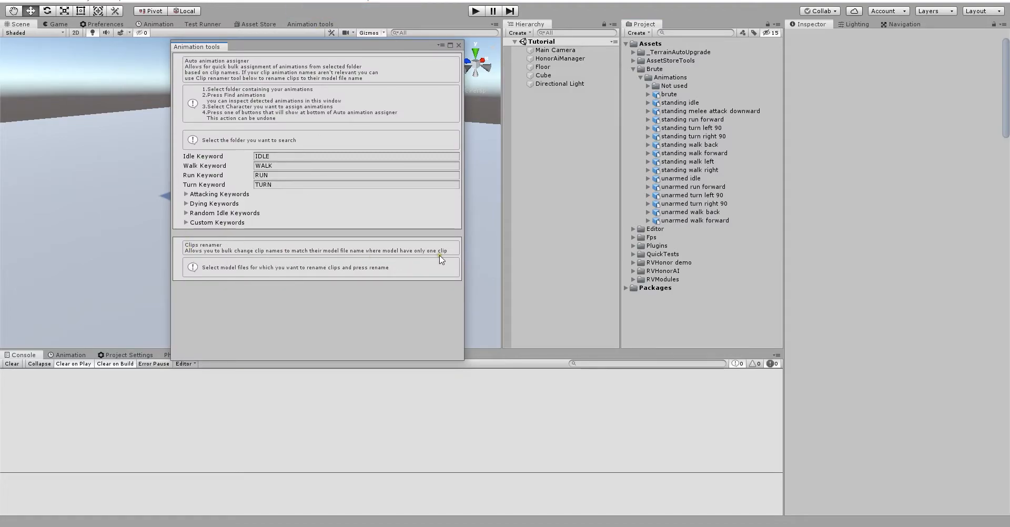
{"action": "left_click", "coordinate": [648, 103]}
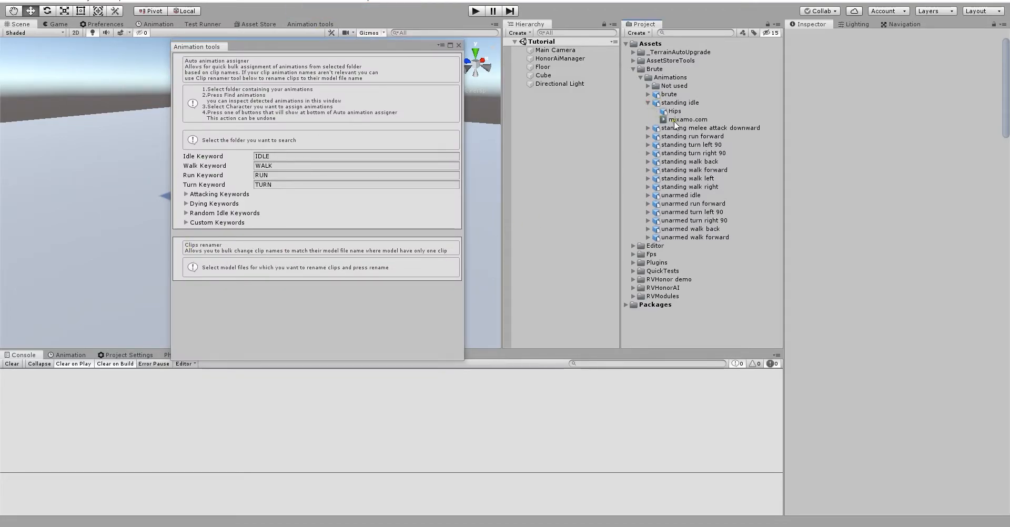
{"action": "left_click", "coordinate": [648, 102]}
{"action": "left_click", "coordinate": [648, 111]}
{"action": "left_click", "coordinate": [648, 111]}
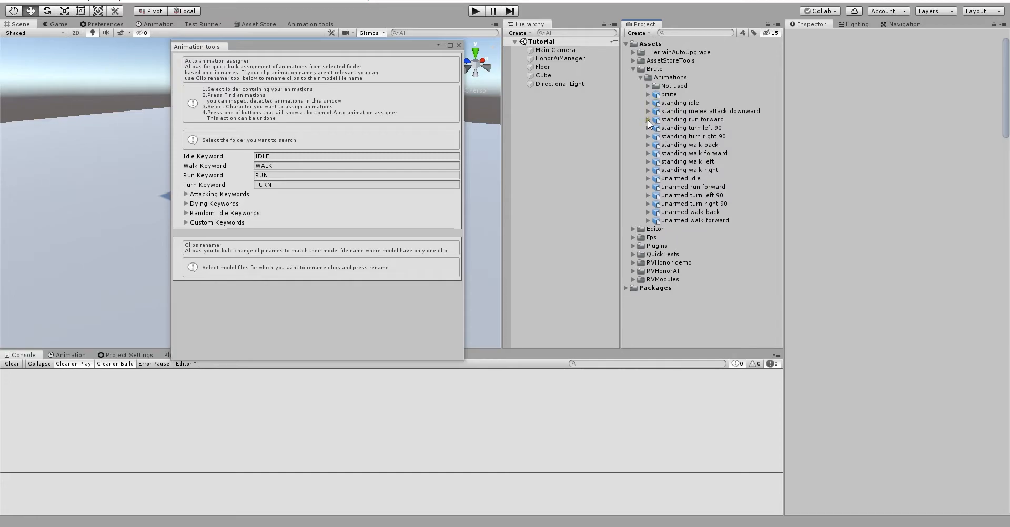
Step: Rename the clips of all models from standing idle to unarmed walk forward to match their file names
{"action": "left_click", "coordinate": [678, 103]}
{"action": "left_click", "coordinate": [683, 220], "text": "shift"}
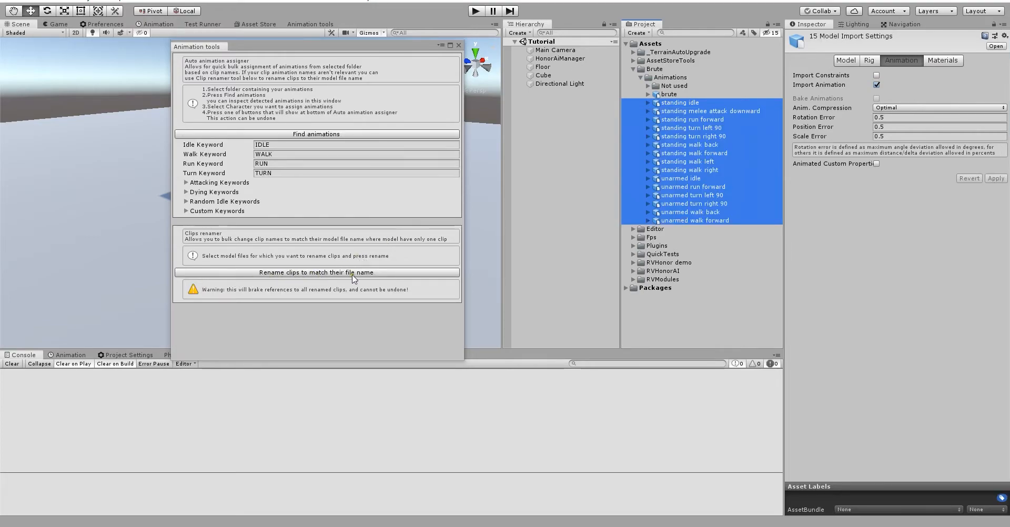
{"action": "left_click", "coordinate": [319, 273]}
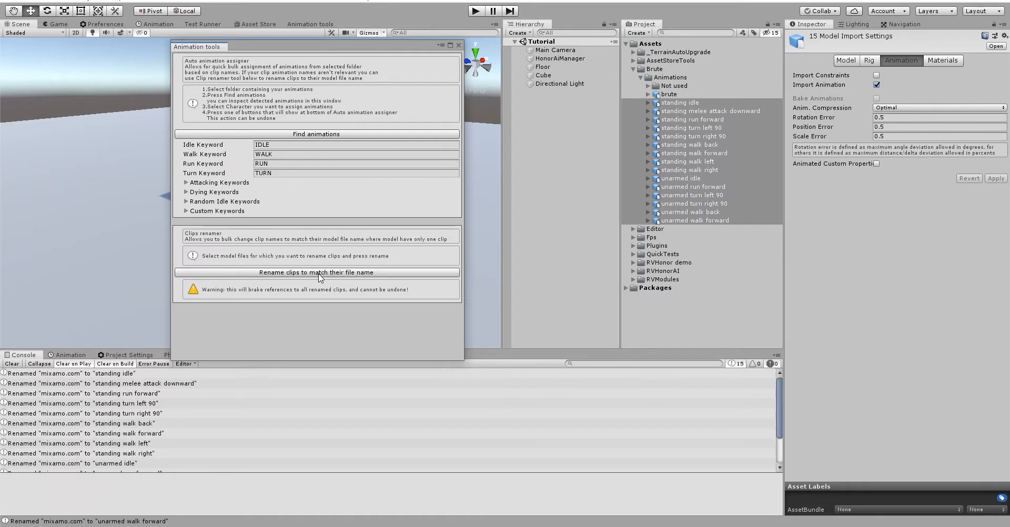
{"action": "scroll", "coordinate": [142, 406], "scroll_direction": "down", "scroll_amount": 1}
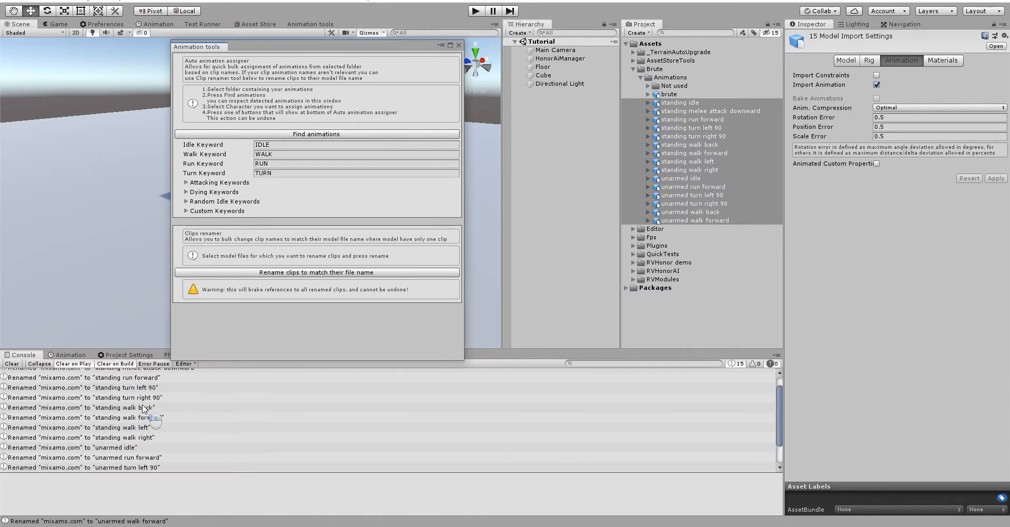
Step: Check the renamed clips inside standing idle, standing turn left 90 and standing walk forward, and close the Animation tools window
{"action": "left_click", "coordinate": [648, 103]}
{"action": "left_click", "coordinate": [648, 103]}
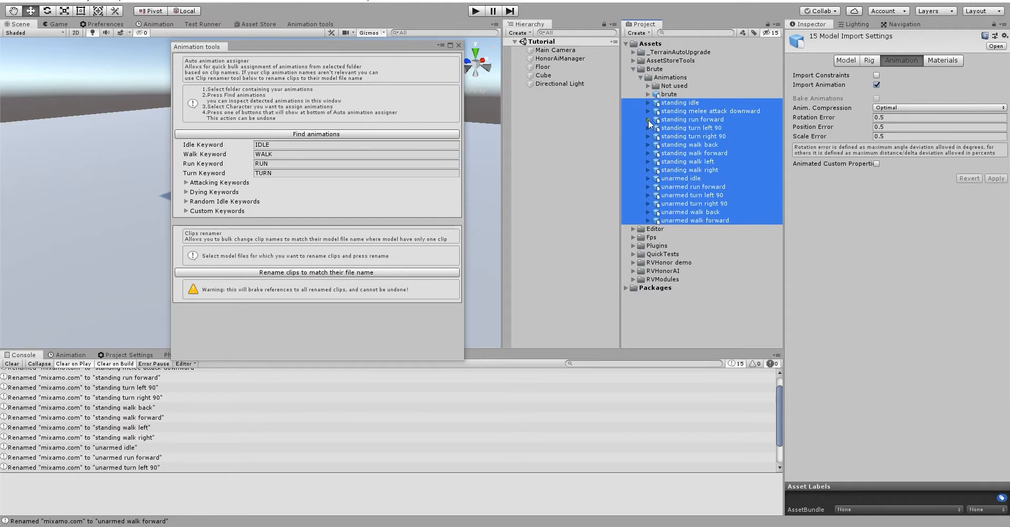
{"action": "left_click", "coordinate": [649, 128]}
{"action": "left_click", "coordinate": [647, 129]}
{"action": "left_click", "coordinate": [648, 153]}
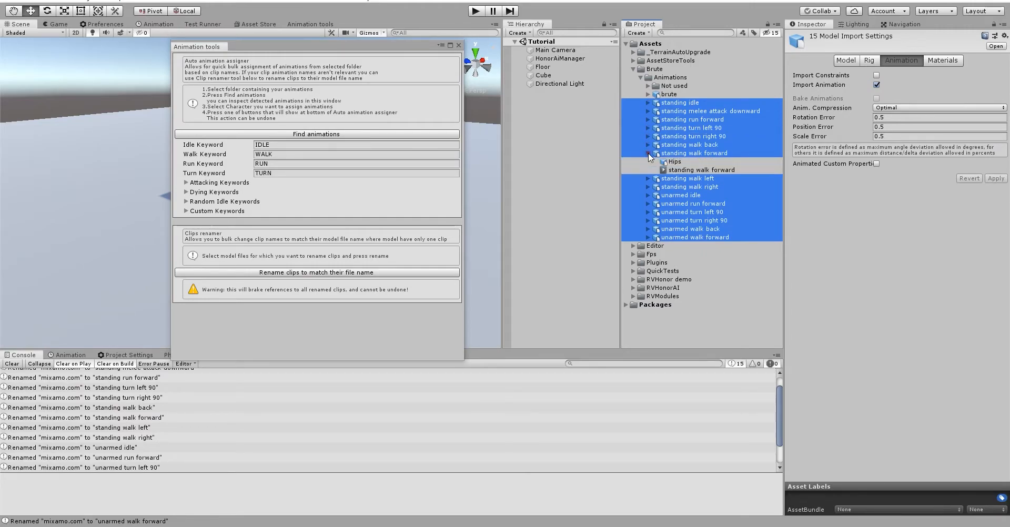
{"action": "left_click", "coordinate": [648, 153]}
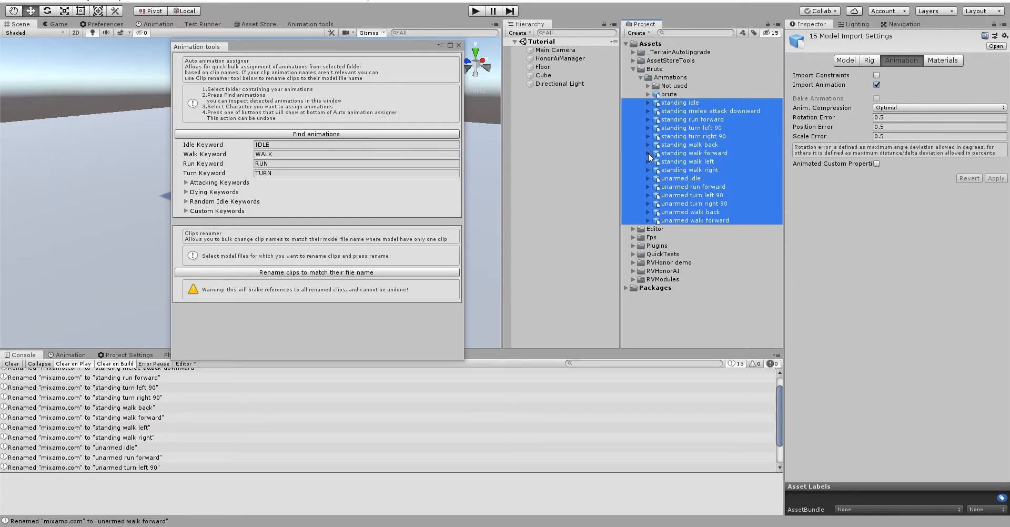
{"action": "left_click", "coordinate": [458, 45]}
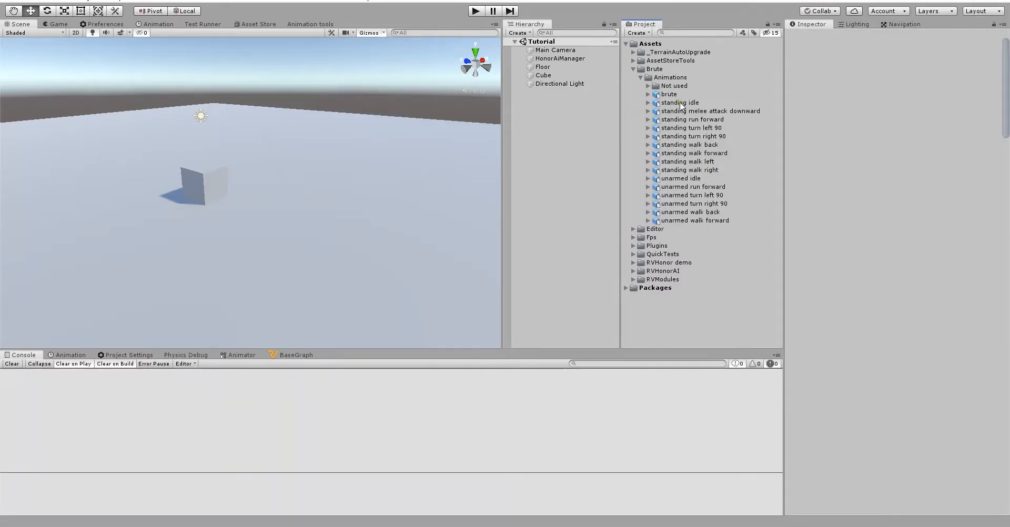
Step: Preview the standing idle animation, enable Loop Time for it and apply the import settings
{"action": "left_click", "coordinate": [681, 103]}
{"action": "scroll", "coordinate": [906, 98], "scroll_direction": "down", "scroll_amount": 5}
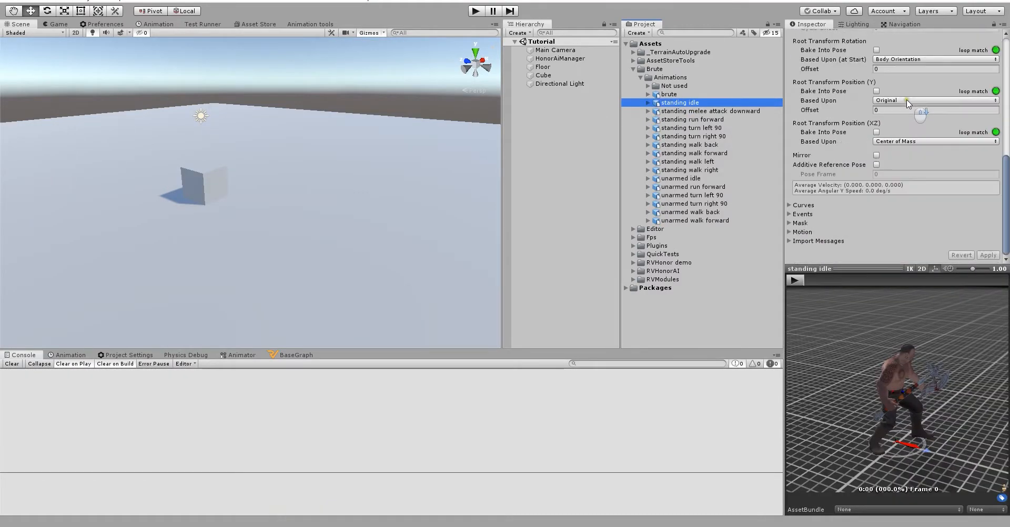
{"action": "scroll", "coordinate": [1006, 156], "scroll_direction": "down", "scroll_amount": 2}
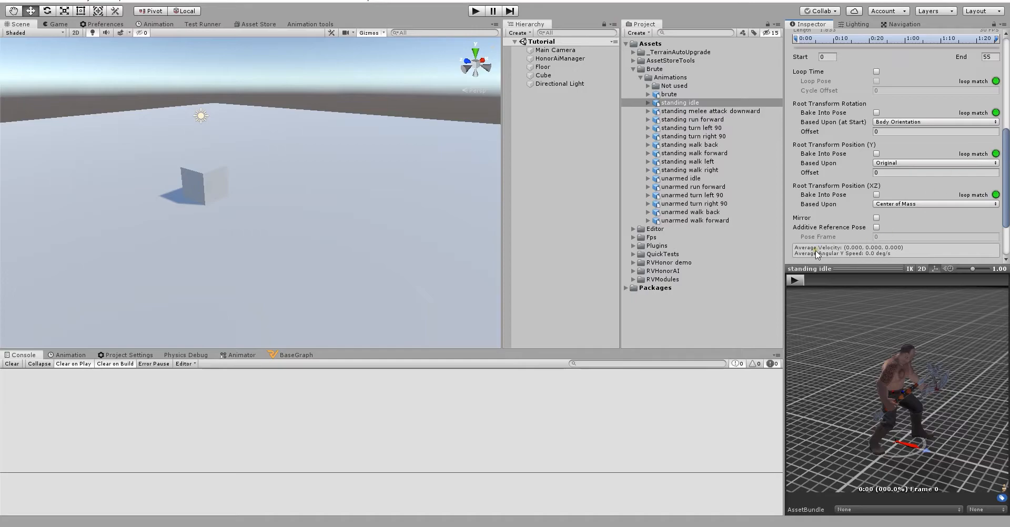
{"action": "left_click", "coordinate": [796, 282]}
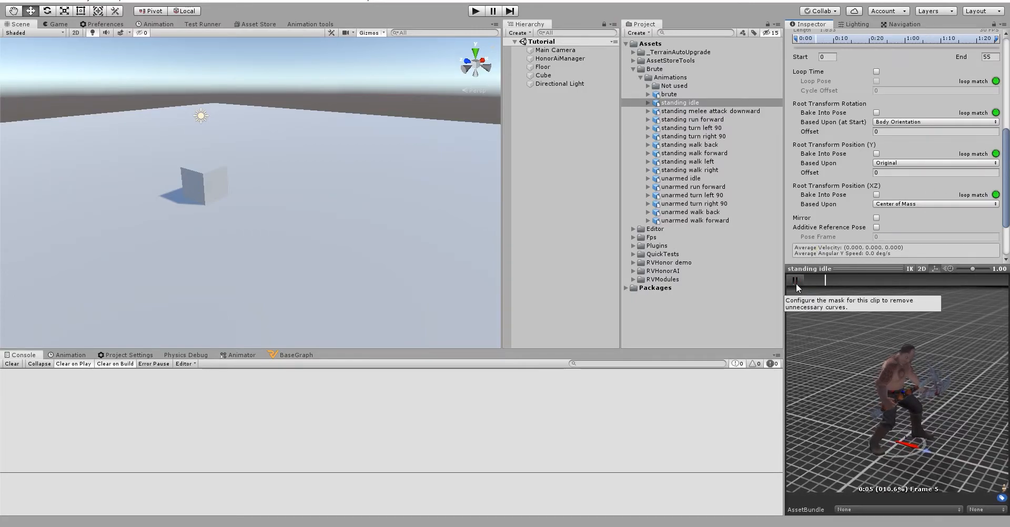
{"action": "left_click", "coordinate": [795, 281]}
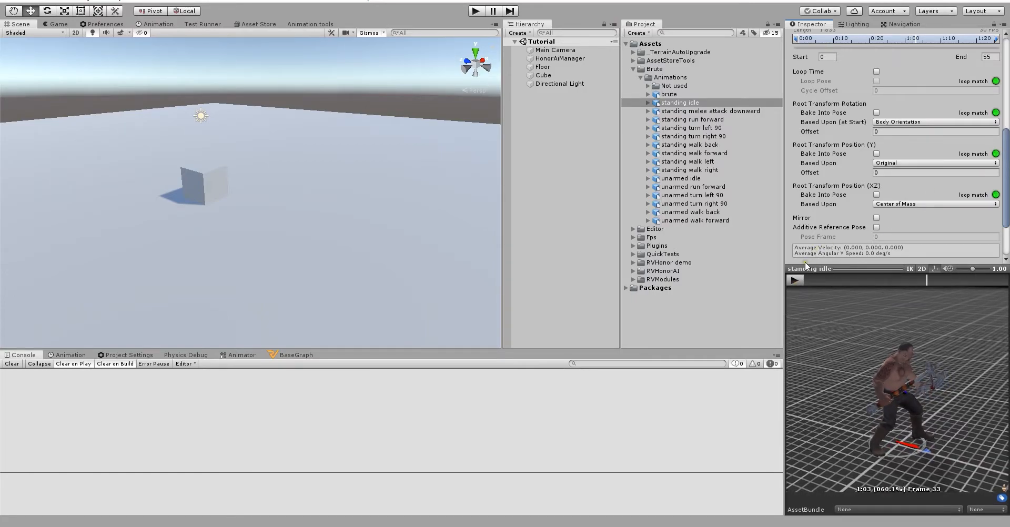
{"action": "left_click", "coordinate": [876, 73]}
{"action": "scroll", "coordinate": [938, 128], "scroll_direction": "down", "scroll_amount": 3}
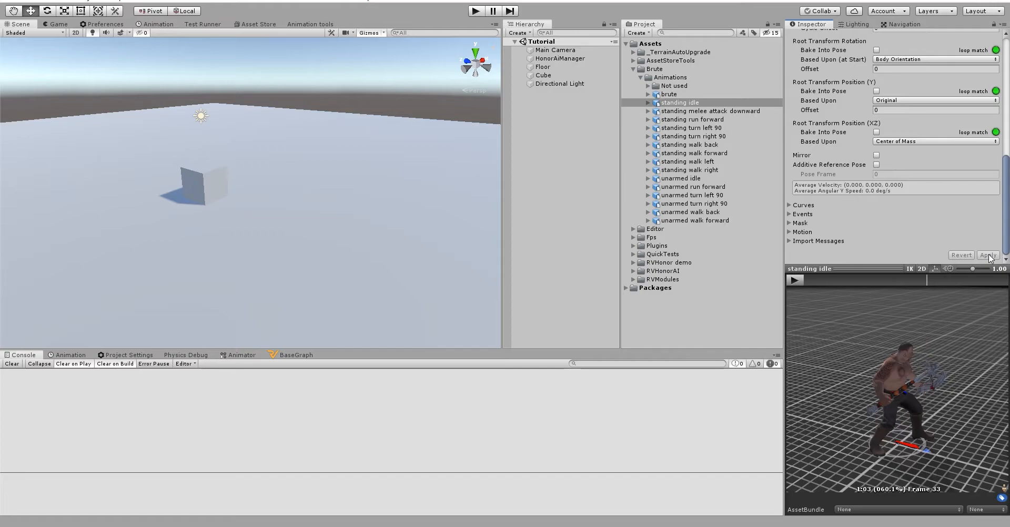
Step: Enable Loop Time for the standing run forward animation and apply the import settings
{"action": "left_click", "coordinate": [718, 121]}
{"action": "left_click", "coordinate": [876, 198]}
{"action": "scroll", "coordinate": [972, 217], "scroll_direction": "down", "scroll_amount": 5}
{"action": "left_click", "coordinate": [986, 254]}
Step: Enable Loop Time for standing turn left 90 and standing turn right 90, applying the import settings of each
{"action": "left_click", "coordinate": [711, 127]}
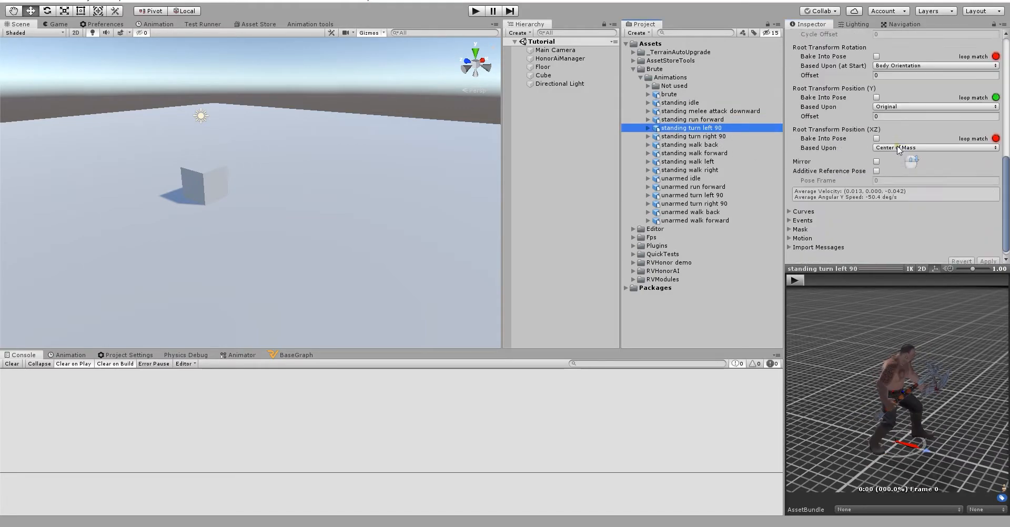
{"action": "scroll", "coordinate": [865, 128], "scroll_direction": "down", "scroll_amount": 5}
{"action": "left_click", "coordinate": [876, 99]}
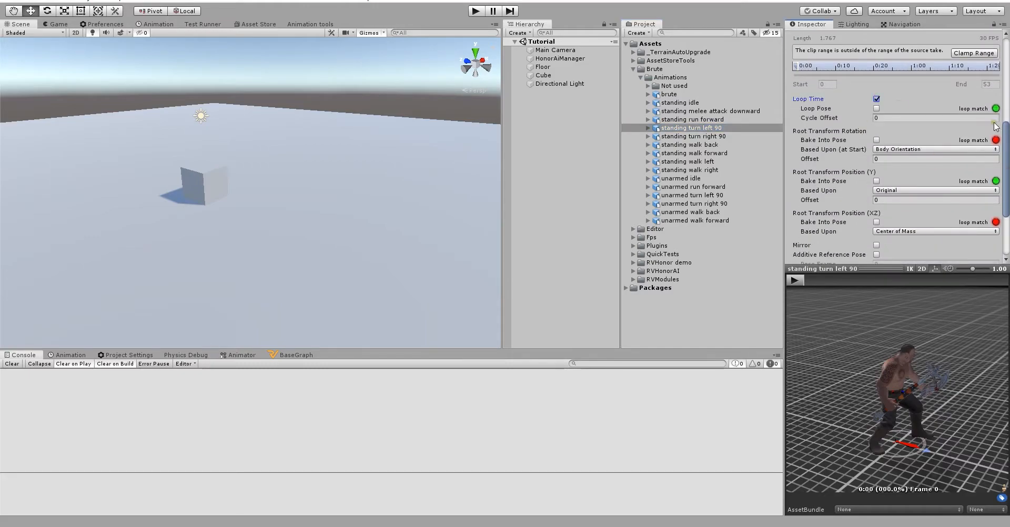
{"action": "left_click", "coordinate": [795, 279]}
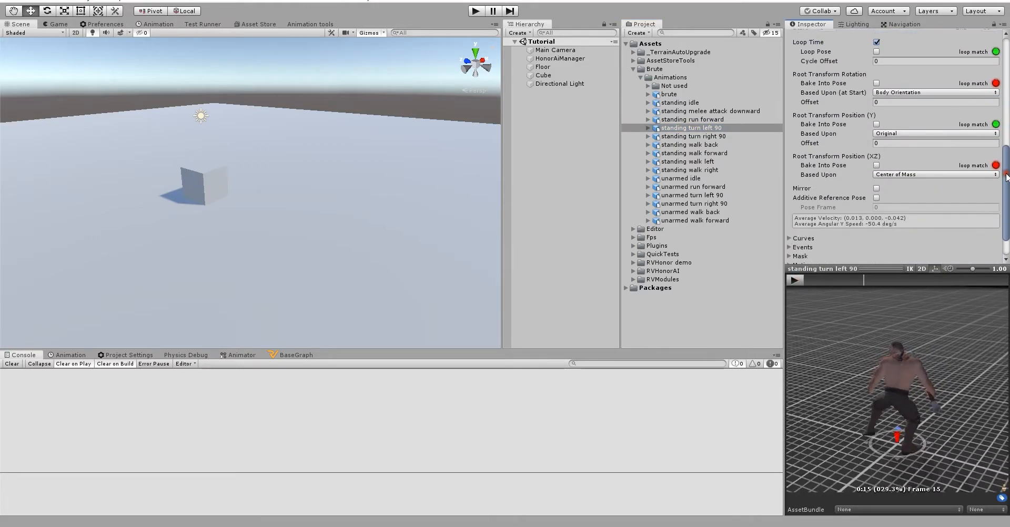
{"action": "scroll", "coordinate": [894, 158], "scroll_direction": "down", "scroll_amount": 3}
{"action": "left_click", "coordinate": [693, 136]}
{"action": "left_click", "coordinate": [492, 284]}
{"action": "scroll", "coordinate": [884, 163], "scroll_direction": "up", "scroll_amount": 3}
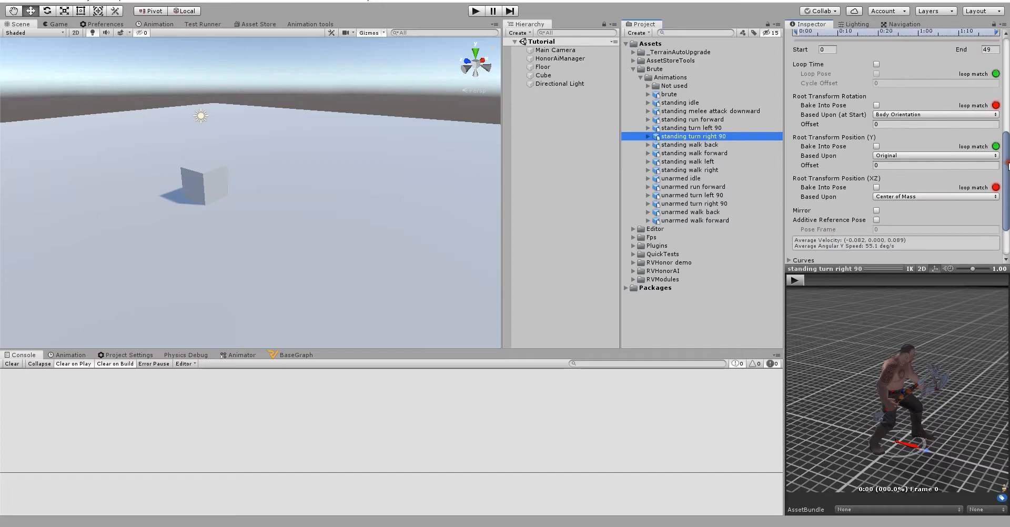
{"action": "left_click", "coordinate": [876, 69]}
{"action": "left_click", "coordinate": [689, 145]}
{"action": "left_click", "coordinate": [492, 280]}
Step: Enable Loop Time for standing walk back, forward, left and right, applying the import settings of each
{"action": "left_click", "coordinate": [876, 69]}
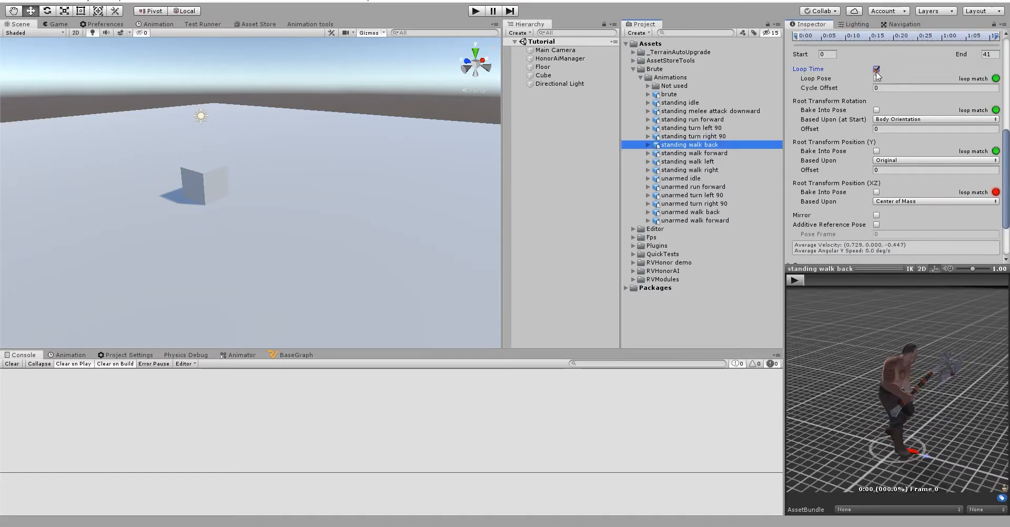
{"action": "left_click", "coordinate": [694, 153]}
{"action": "left_click", "coordinate": [493, 280]}
{"action": "left_click", "coordinate": [877, 69]}
{"action": "left_click", "coordinate": [688, 161]}
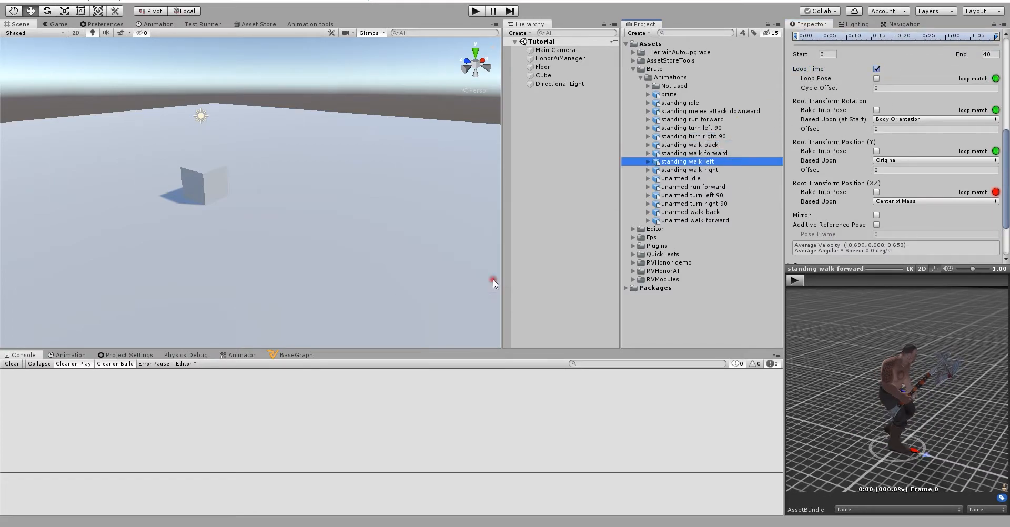
{"action": "left_click", "coordinate": [494, 280]}
{"action": "left_click", "coordinate": [876, 69]}
{"action": "left_click", "coordinate": [689, 170]}
{"action": "left_click", "coordinate": [492, 279]}
{"action": "left_click", "coordinate": [877, 69]}
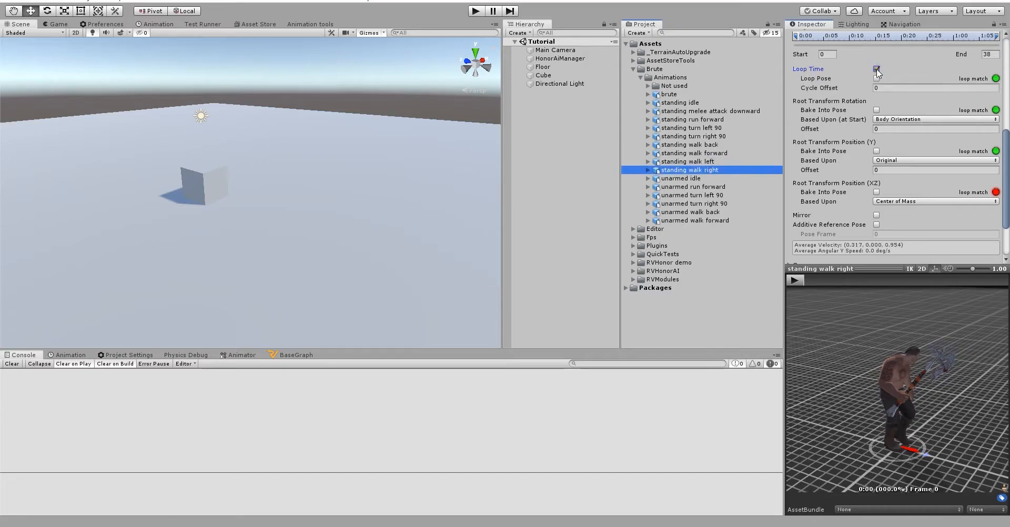
{"action": "left_click", "coordinate": [710, 179]}
{"action": "left_click", "coordinate": [492, 279]}
Step: Enable Loop Time for unarmed idle and unarmed run forward, applying the import settings of each
{"action": "left_click", "coordinate": [876, 88]}
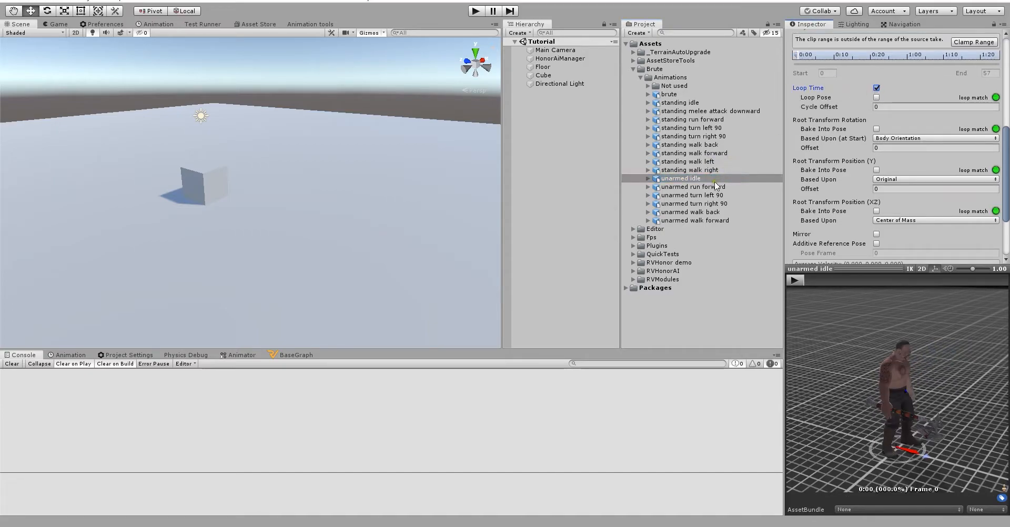
{"action": "left_click", "coordinate": [716, 187]}
{"action": "left_click", "coordinate": [492, 280]}
{"action": "left_click", "coordinate": [876, 69]}
{"action": "left_click", "coordinate": [692, 195]}
{"action": "left_click", "coordinate": [493, 280]}
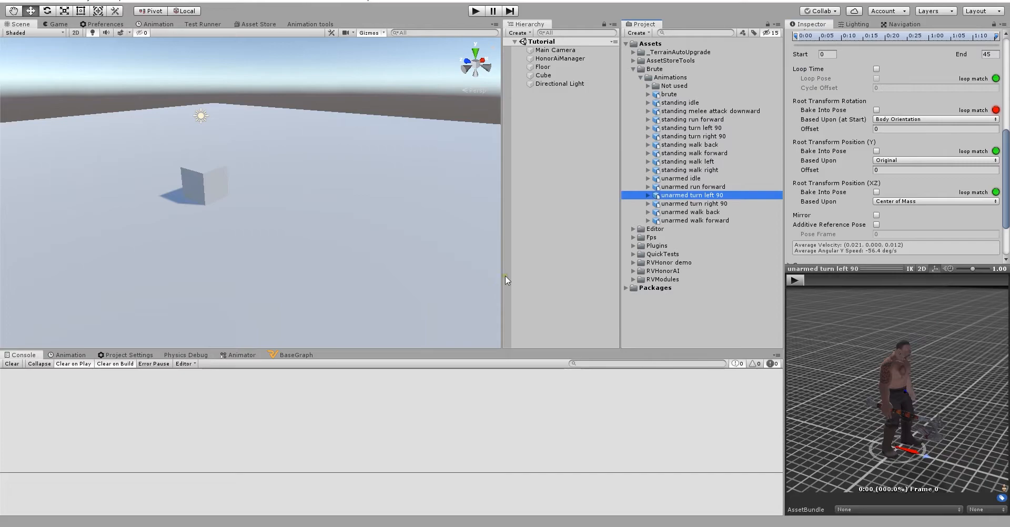
Step: Enable Loop Time for unarmed turn left 90, turn right 90, walk back and walk forward, applying the import settings of each
{"action": "left_click", "coordinate": [876, 69]}
{"action": "left_click", "coordinate": [692, 204]}
{"action": "left_click", "coordinate": [492, 280]}
{"action": "left_click", "coordinate": [876, 69]}
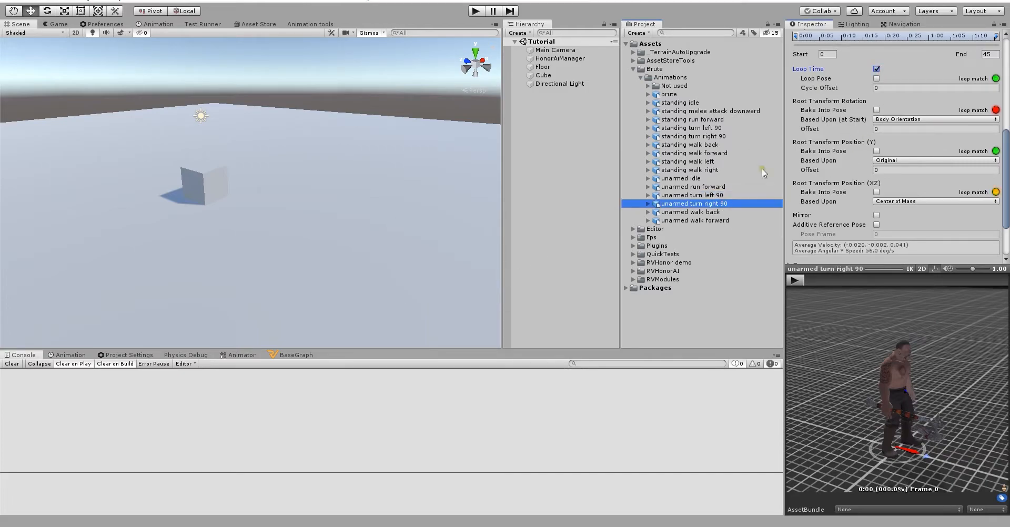
{"action": "left_click", "coordinate": [690, 212]}
{"action": "left_click", "coordinate": [877, 69]}
{"action": "left_click", "coordinate": [690, 221]}
{"action": "left_click", "coordinate": [492, 280]}
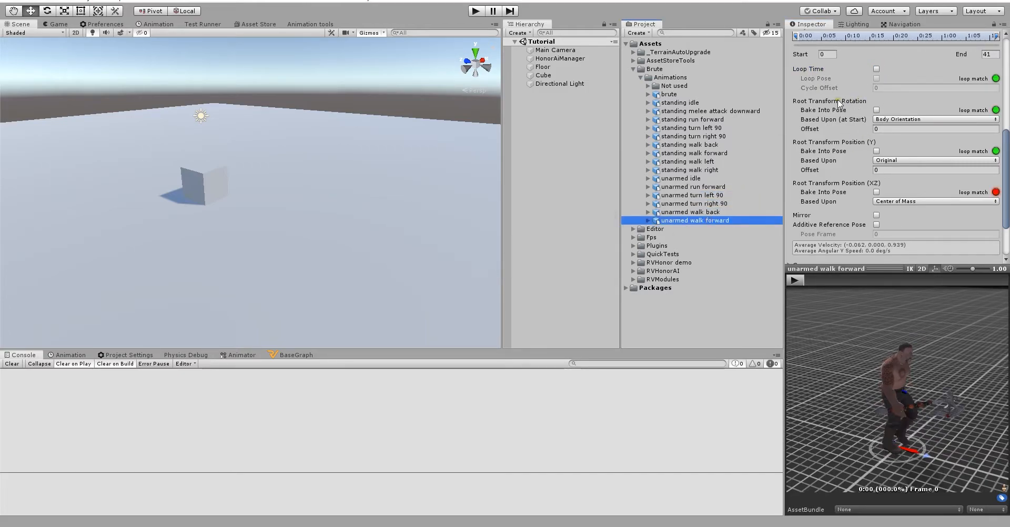
{"action": "left_click", "coordinate": [876, 69]}
{"action": "scroll", "coordinate": [981, 246], "scroll_direction": "down", "scroll_amount": 3}
{"action": "left_click", "coordinate": [987, 255]}
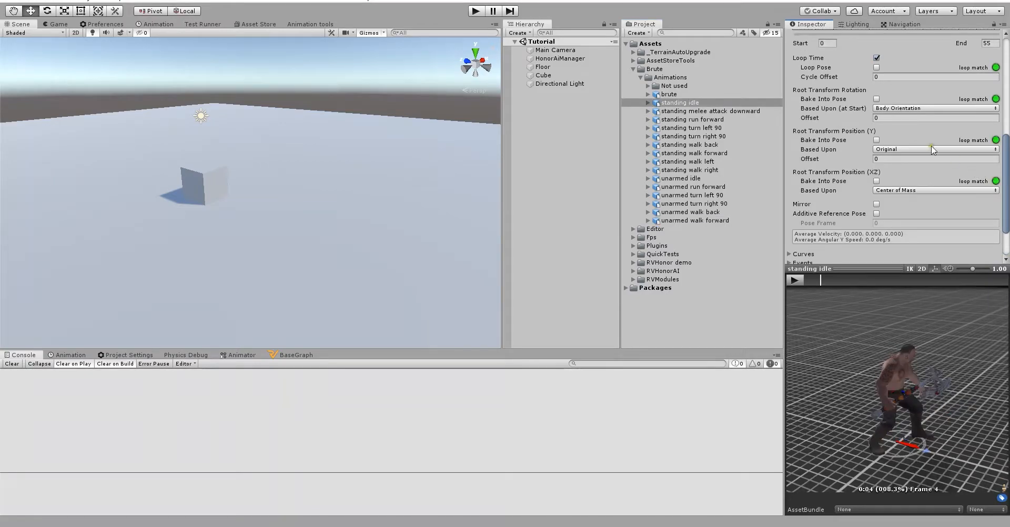
Step: Bake standing idle's root rotation, based upon Original, and its Y and XZ positions into pose, then apply the import settings
{"action": "left_click", "coordinate": [876, 99]}
{"action": "left_click", "coordinate": [894, 108]}
{"action": "left_click", "coordinate": [897, 118]}
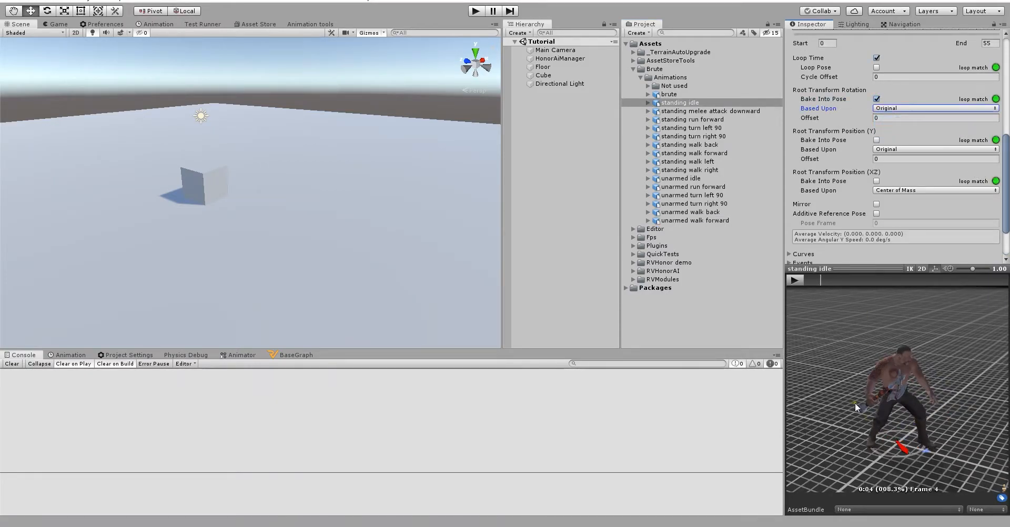
{"action": "left_click", "coordinate": [795, 280]}
{"action": "left_click", "coordinate": [876, 140]}
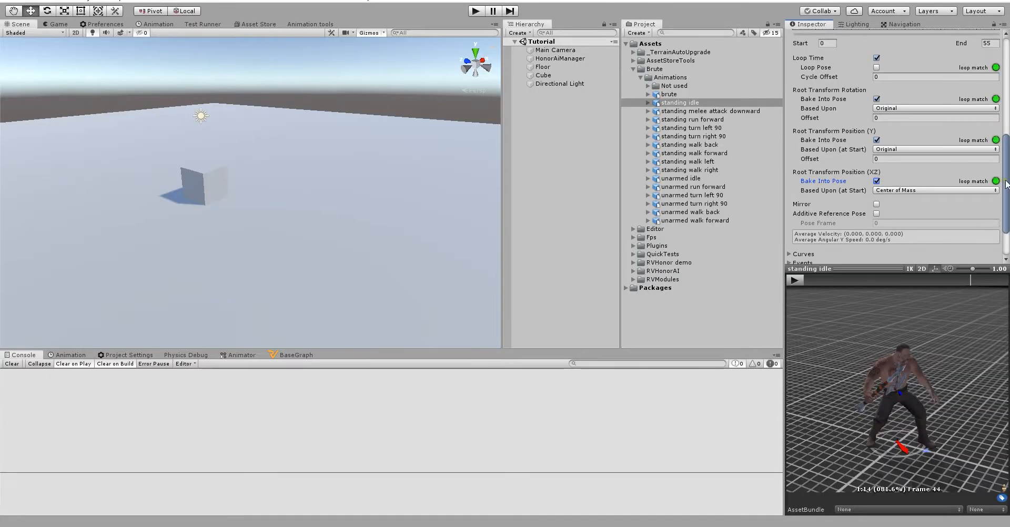
{"action": "left_click_drag", "start_coordinate": [1005, 183], "coordinate": [1006, 209]}
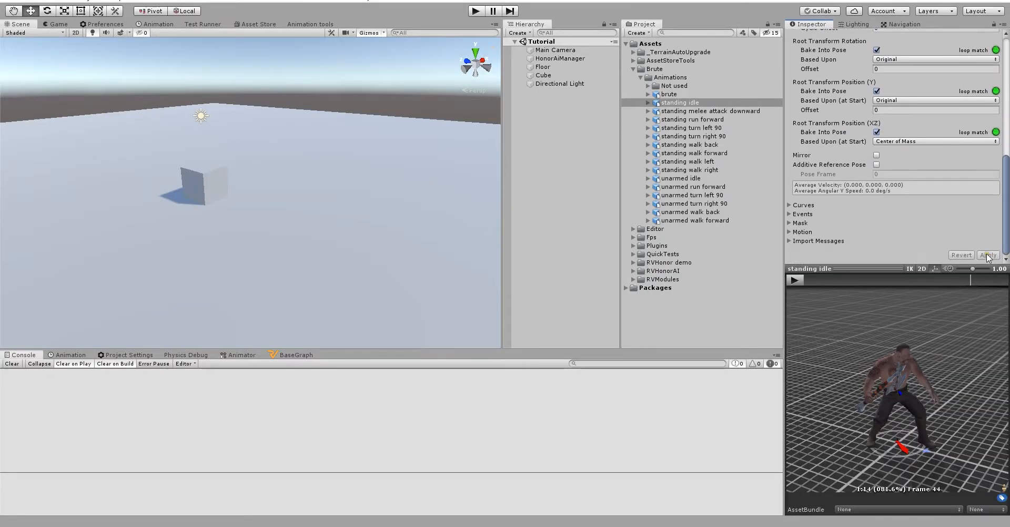
Step: For standing melee attack downward, base the root transform rotation upon Original and bake it into pose
{"action": "left_click", "coordinate": [695, 113]}
{"action": "left_click", "coordinate": [801, 276]}
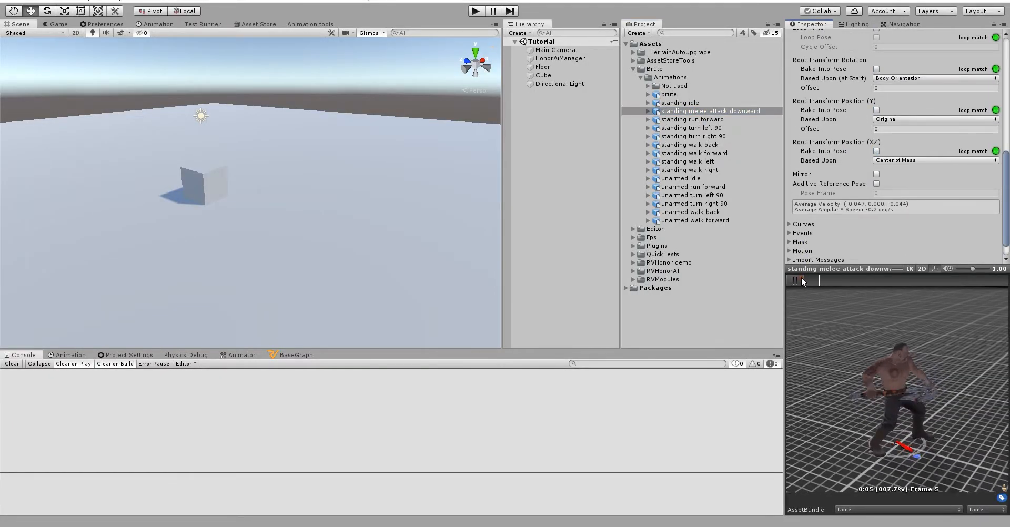
{"action": "scroll", "coordinate": [1006, 208], "scroll_direction": "up", "scroll_amount": 1}
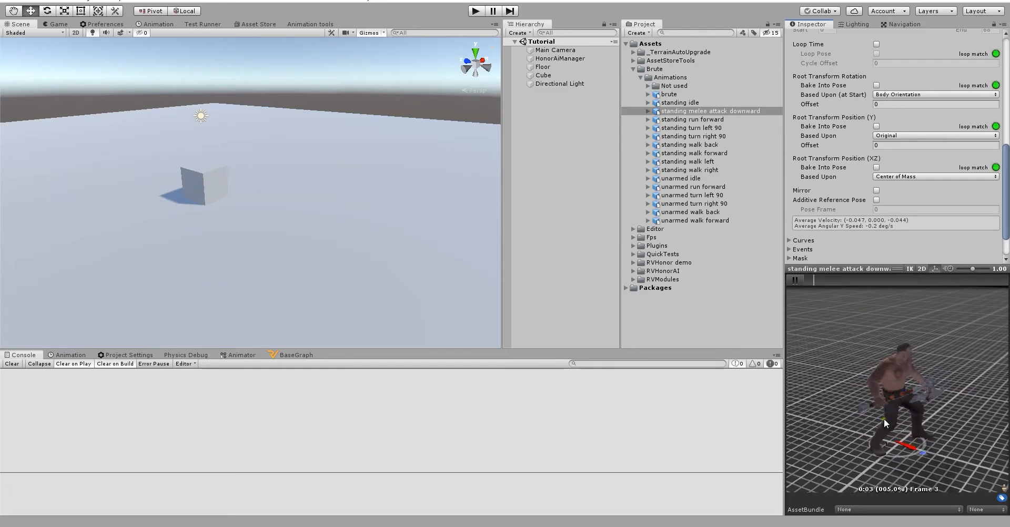
{"action": "left_click", "coordinate": [892, 95]}
{"action": "left_click", "coordinate": [895, 103]}
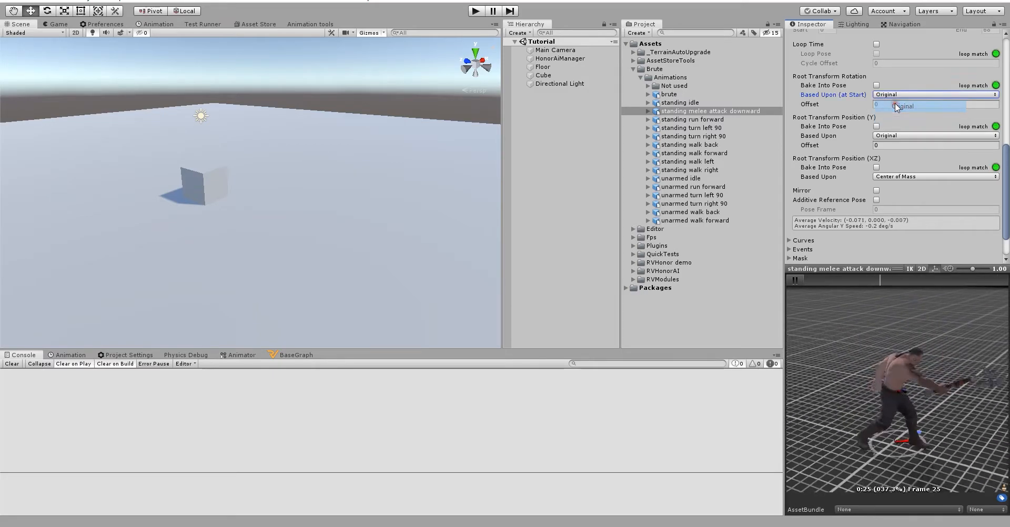
{"action": "left_click", "coordinate": [876, 86]}
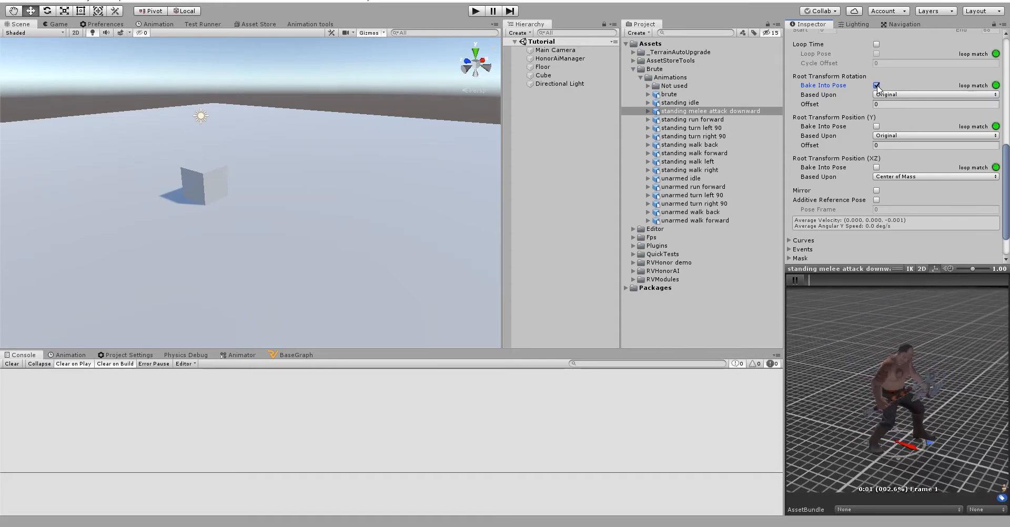
Step: Bake the Y and XZ root positions of standing melee attack downward into pose and apply the import settings
{"action": "left_click", "coordinate": [876, 126]}
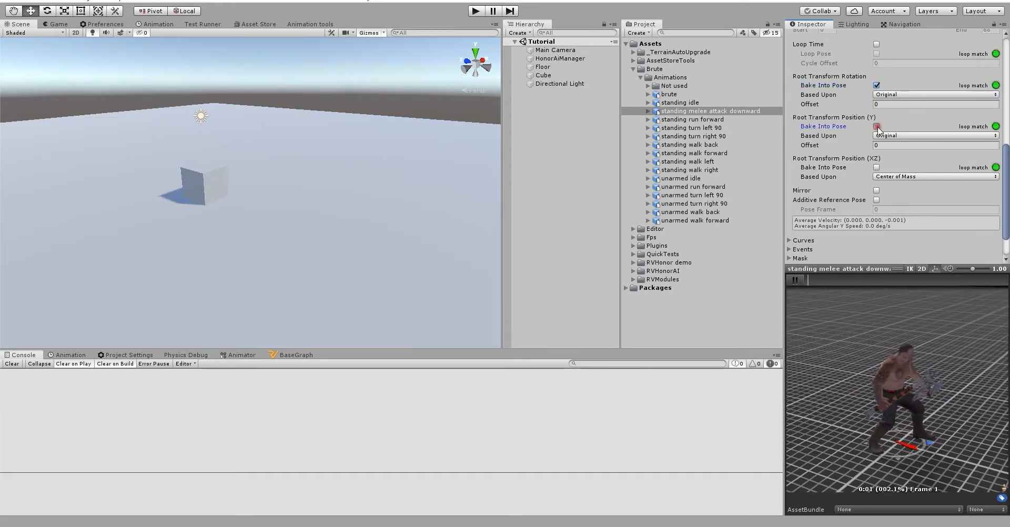
{"action": "left_click", "coordinate": [875, 167]}
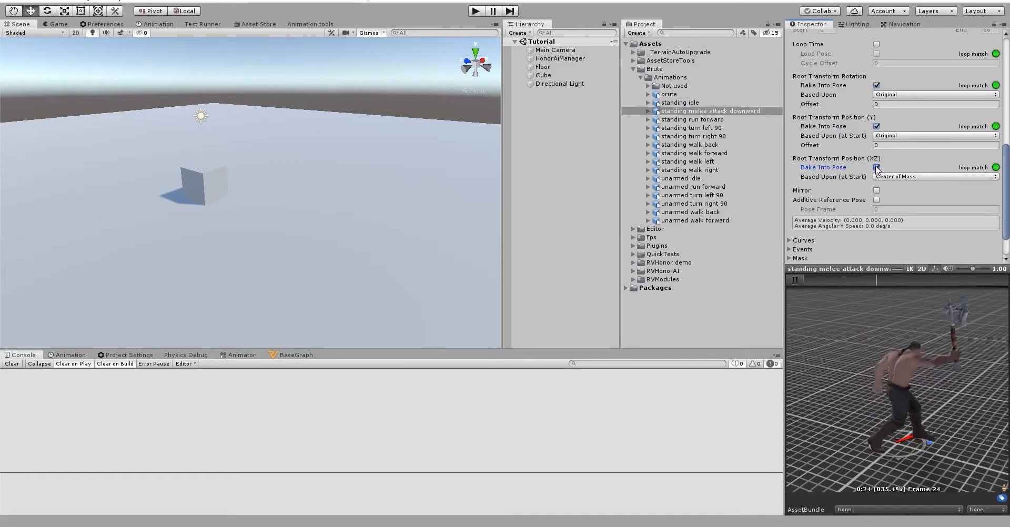
{"action": "scroll", "coordinate": [894, 184], "scroll_direction": "down", "scroll_amount": 3}
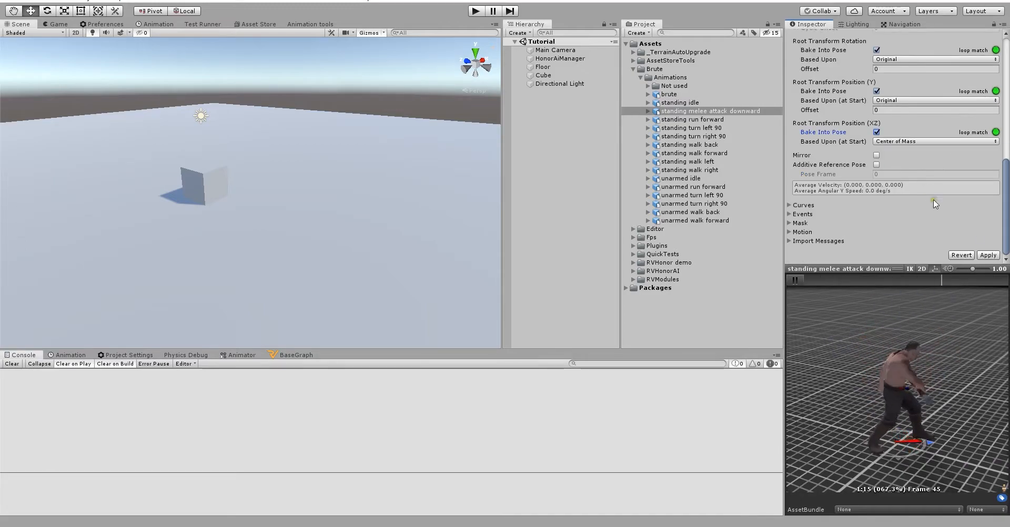
{"action": "left_click", "coordinate": [988, 255]}
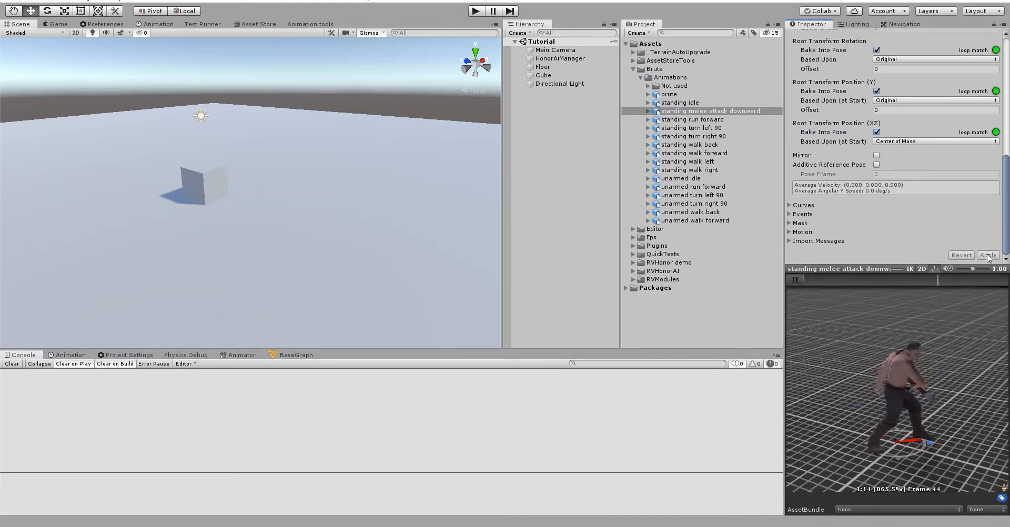
Step: Bake the root transform rotation of standing run forward into pose, based upon Original, and preview the clip
{"action": "left_click", "coordinate": [727, 119]}
{"action": "left_click_drag", "start_coordinate": [1008, 195], "coordinate": [1007, 180]}
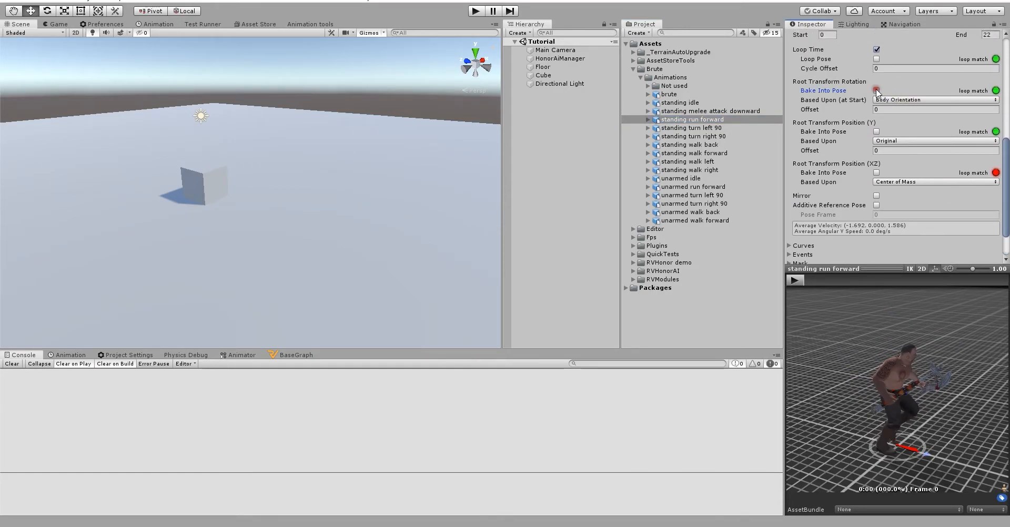
{"action": "left_click", "coordinate": [900, 100]}
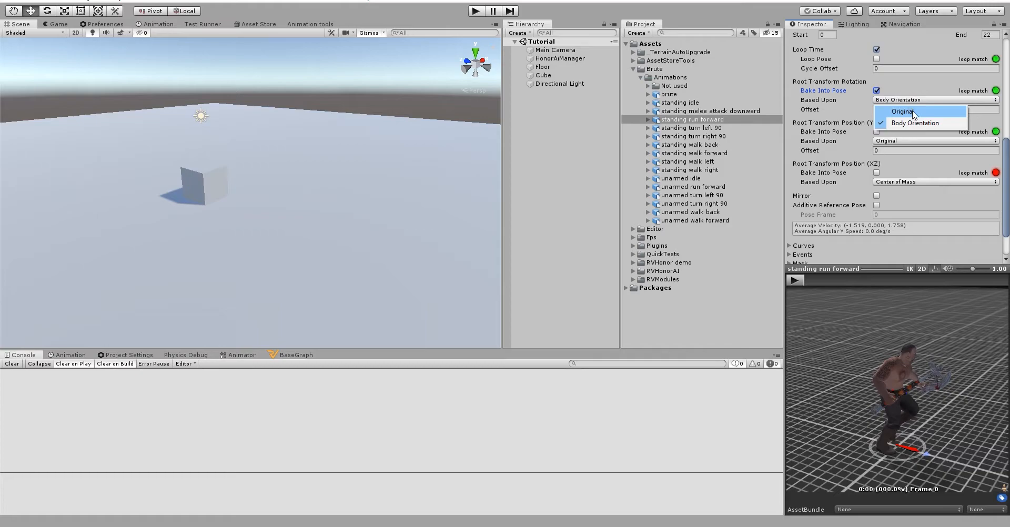
{"action": "left_click", "coordinate": [913, 113]}
{"action": "left_click", "coordinate": [794, 280]}
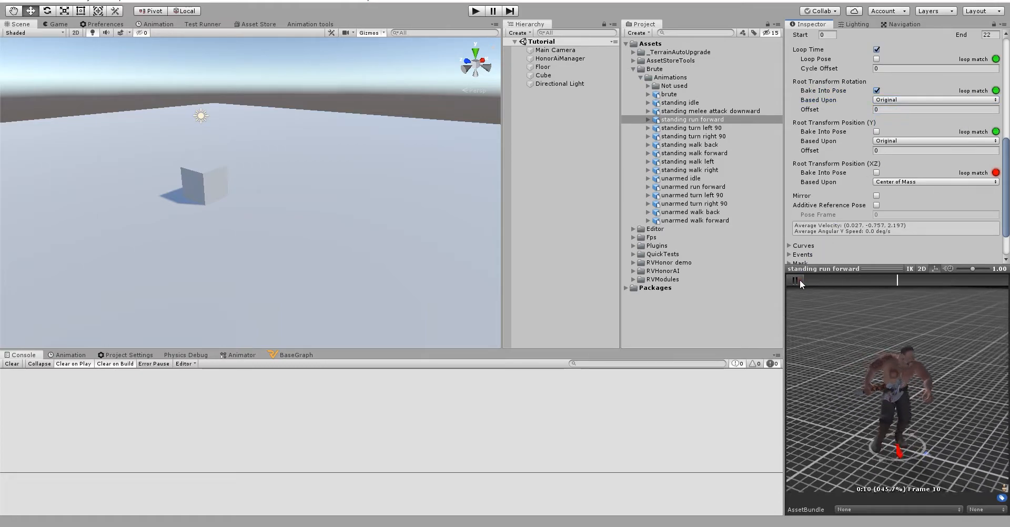
{"action": "left_click", "coordinate": [799, 280]}
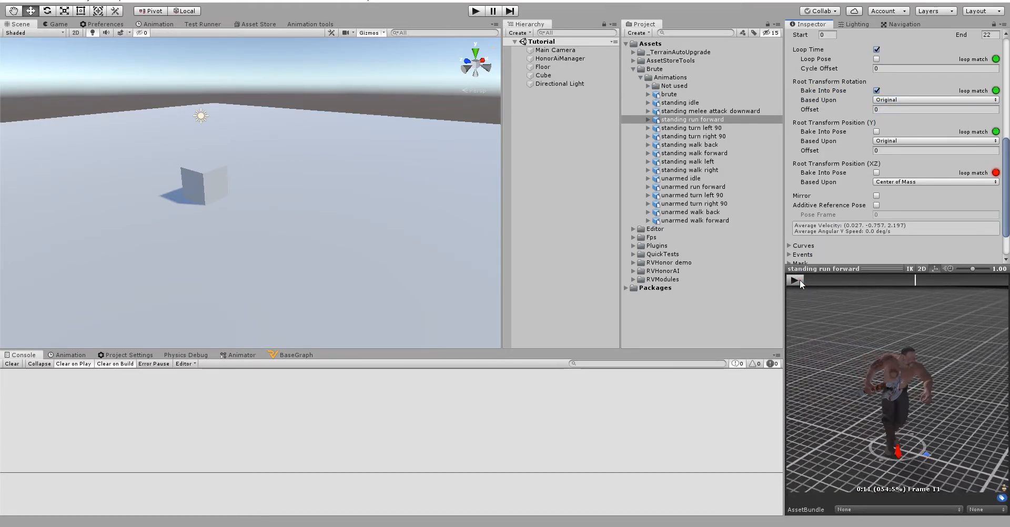
{"action": "left_click", "coordinate": [794, 279]}
Step: Bake only the Y root position of standing run forward into pose and apply the import settings
{"action": "left_click", "coordinate": [876, 132]}
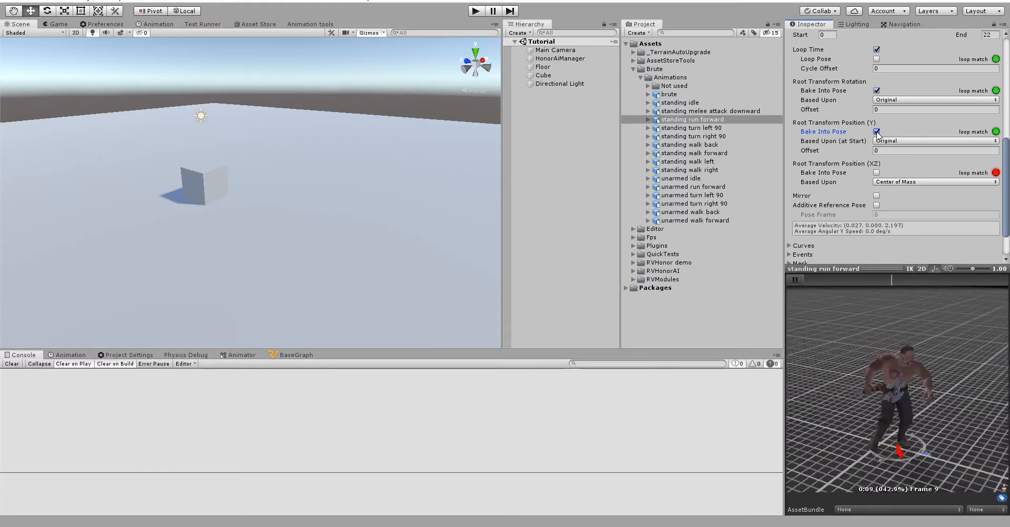
{"action": "left_click_drag", "start_coordinate": [1007, 169], "coordinate": [995, 241]}
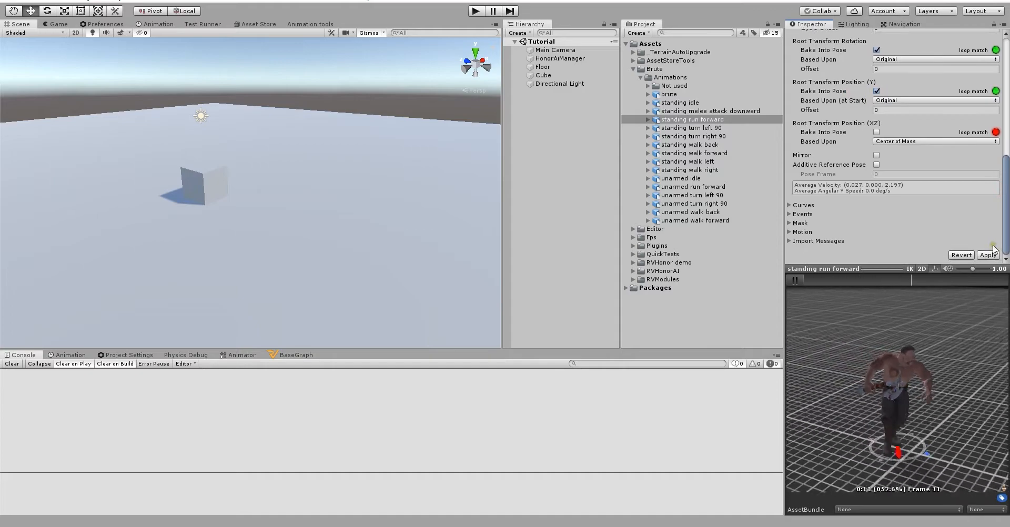
{"action": "left_click", "coordinate": [987, 255]}
Step: For standing turn left 90, base the root rotation upon Original and bake the Y and XZ positions into pose
{"action": "left_click", "coordinate": [745, 129]}
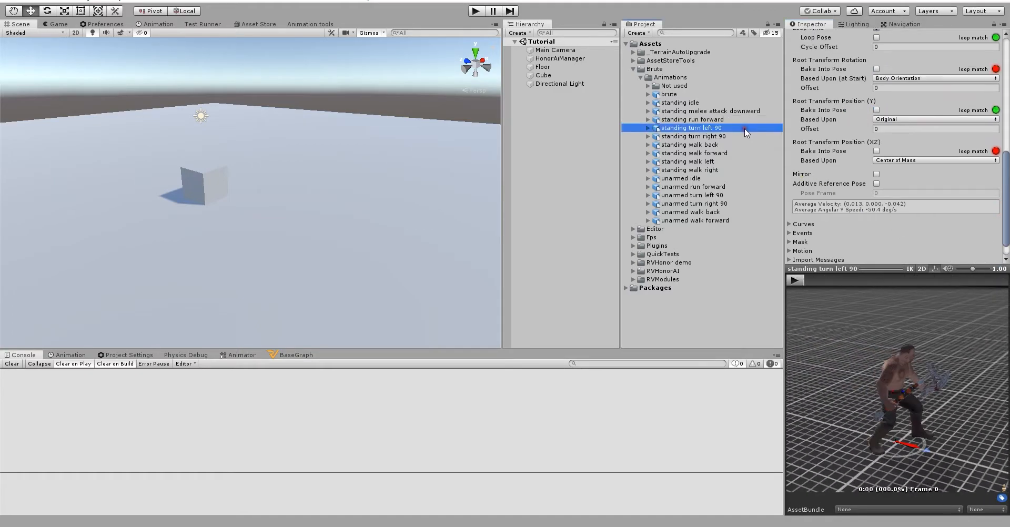
{"action": "left_click", "coordinate": [800, 280]}
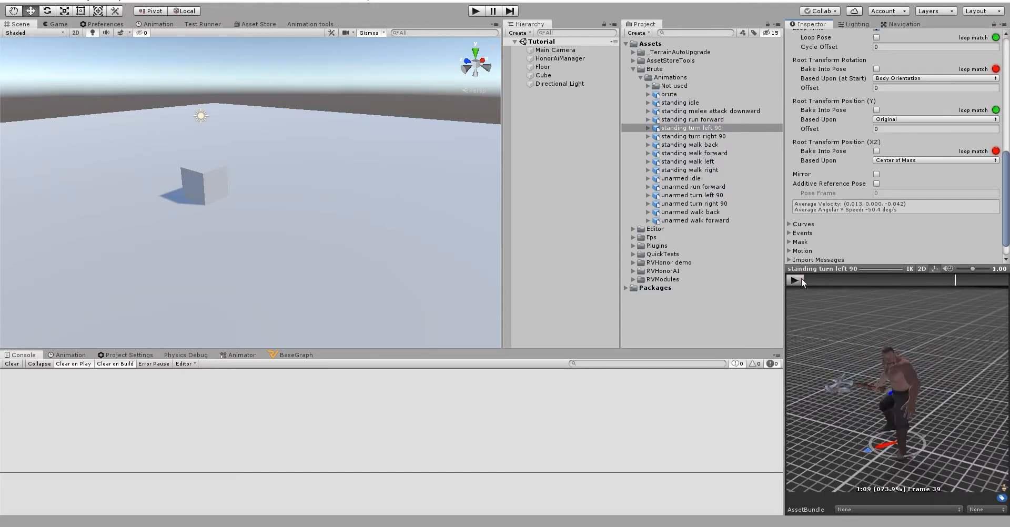
{"action": "left_click", "coordinate": [929, 79]}
{"action": "left_click", "coordinate": [929, 86]}
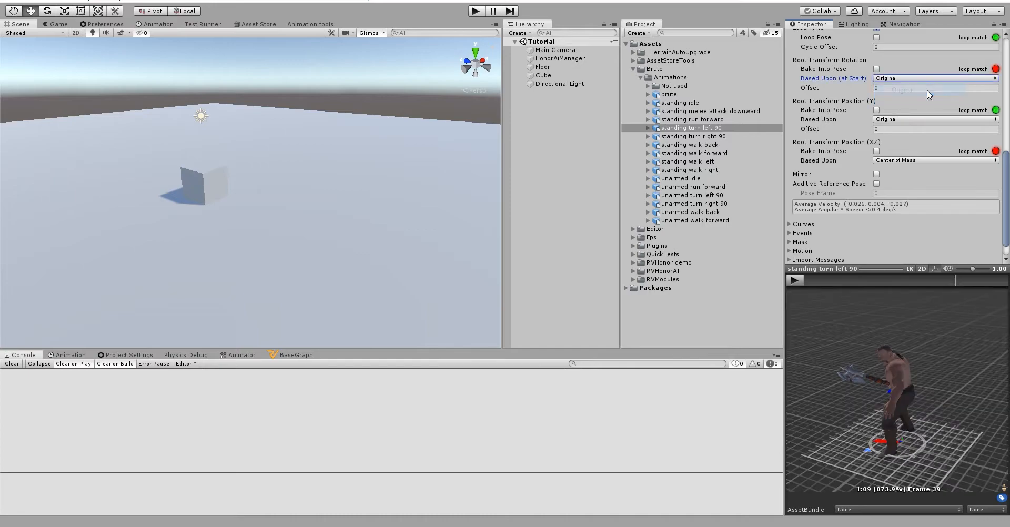
{"action": "left_click", "coordinate": [876, 110]}
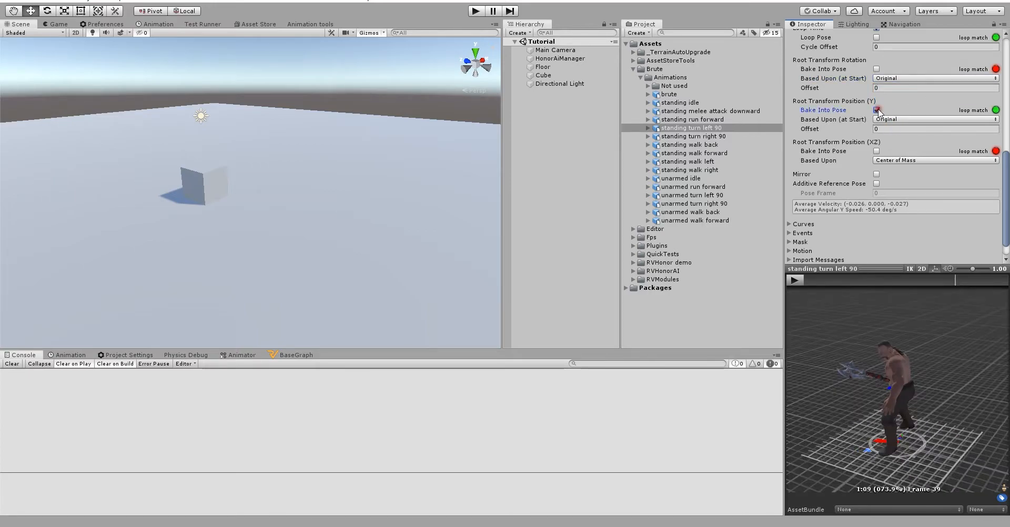
{"action": "left_click", "coordinate": [796, 280]}
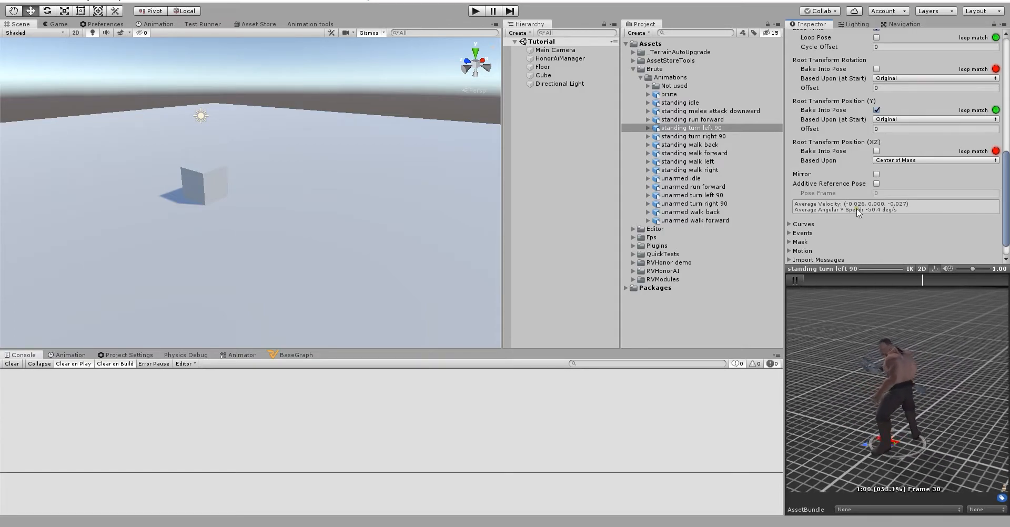
{"action": "left_click", "coordinate": [877, 151]}
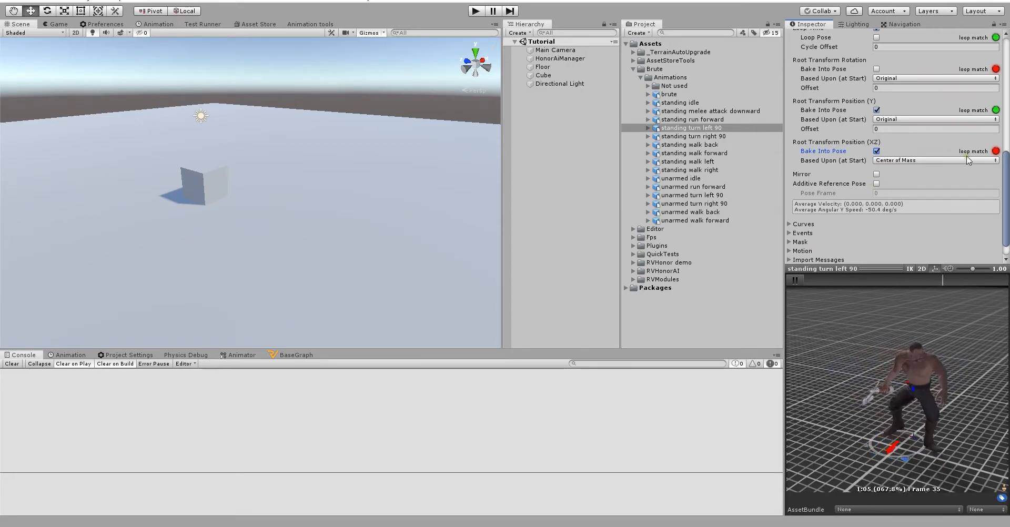
Step: Enable Loop Pose for standing turn left 90 and apply the import settings
{"action": "scroll", "coordinate": [976, 167], "scroll_direction": "up", "scroll_amount": 3}
{"action": "left_click", "coordinate": [876, 134]}
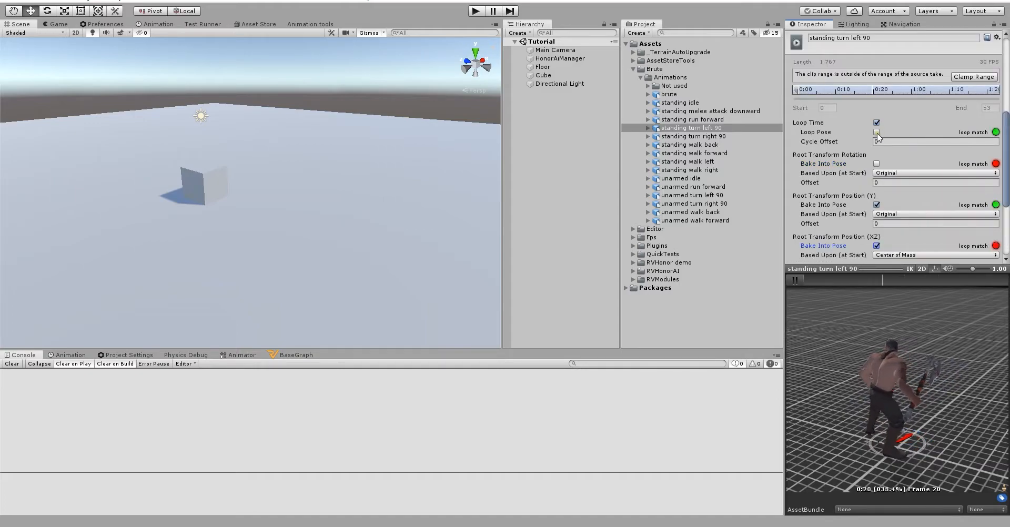
{"action": "scroll", "coordinate": [941, 172], "scroll_direction": "down", "scroll_amount": 3}
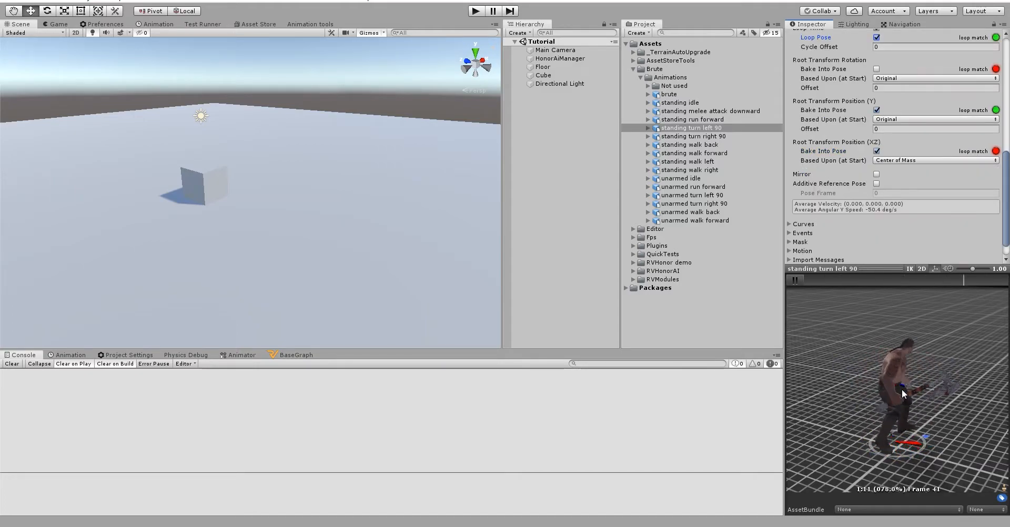
{"action": "scroll", "coordinate": [965, 229], "scroll_direction": "down", "scroll_amount": 2}
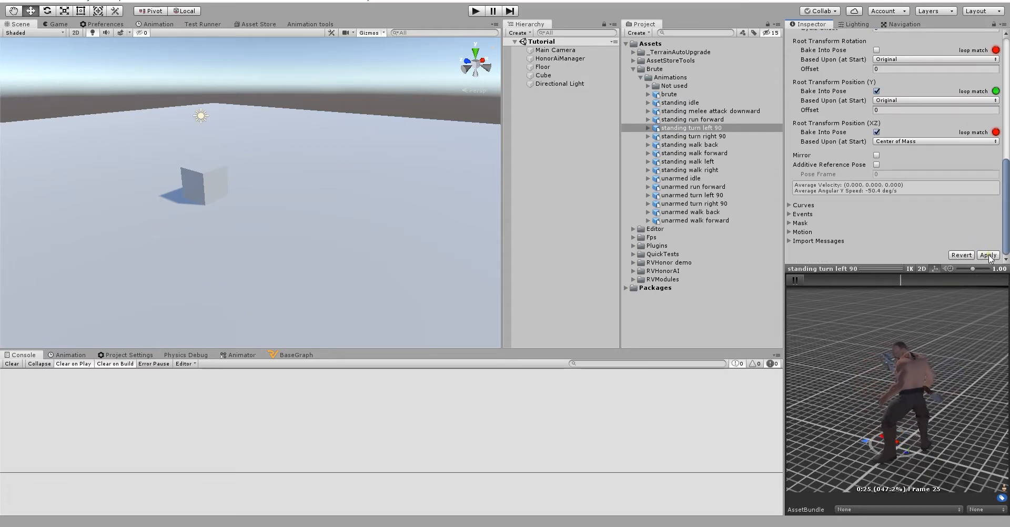
Step: Enable Loop Pose for standing turn right 90 and base its root transform rotation upon Original
{"action": "left_click", "coordinate": [737, 136]}
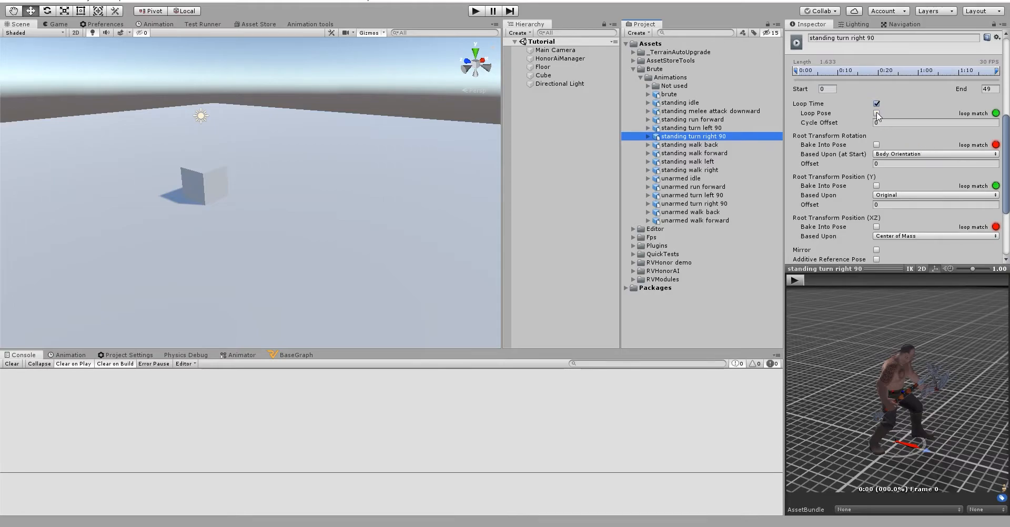
{"action": "left_click", "coordinate": [876, 114]}
{"action": "left_click_drag", "start_coordinate": [1008, 149], "coordinate": [1007, 167]}
{"action": "left_click", "coordinate": [917, 108]}
{"action": "left_click", "coordinate": [915, 122]}
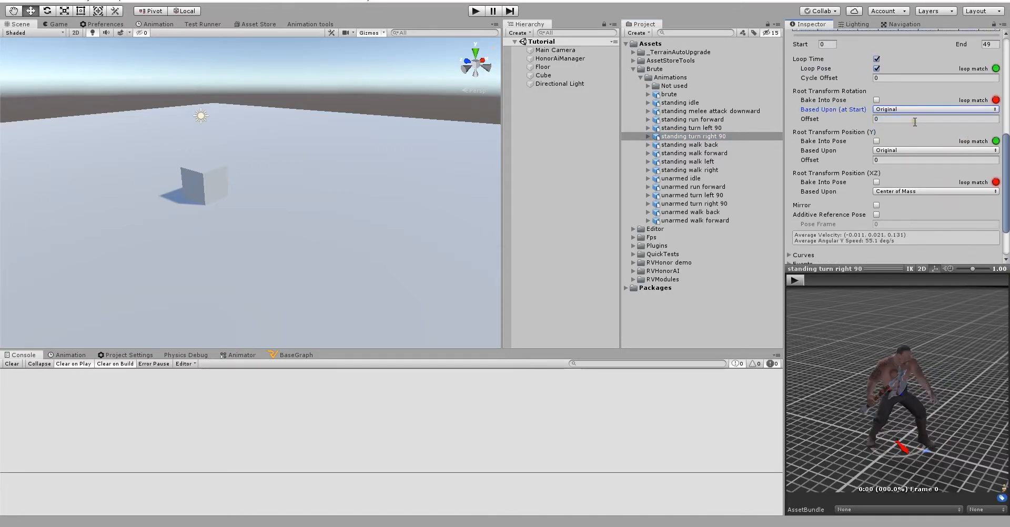
Step: Bake the Y and XZ root positions of standing turn right 90 into pose, preview the clip and apply its import settings
{"action": "left_click", "coordinate": [876, 142]}
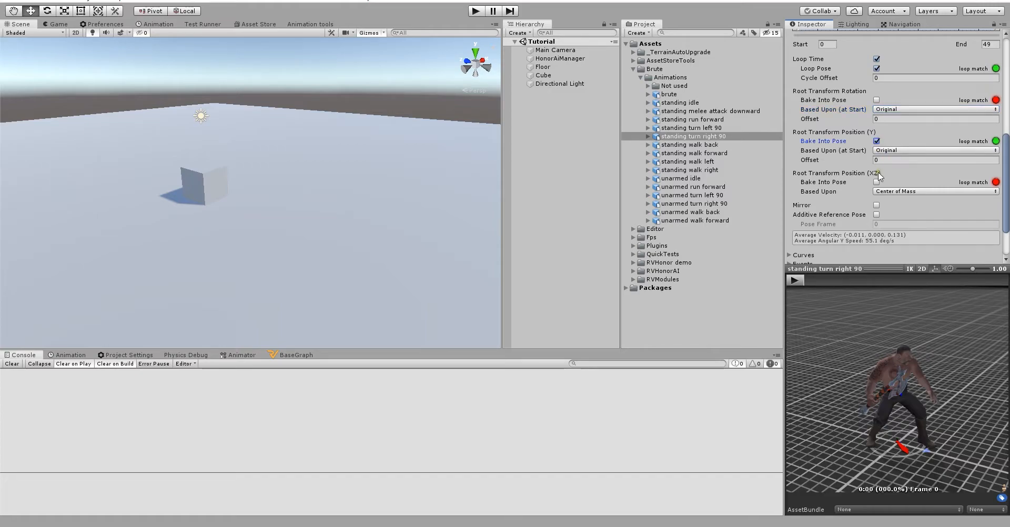
{"action": "left_click", "coordinate": [796, 283]}
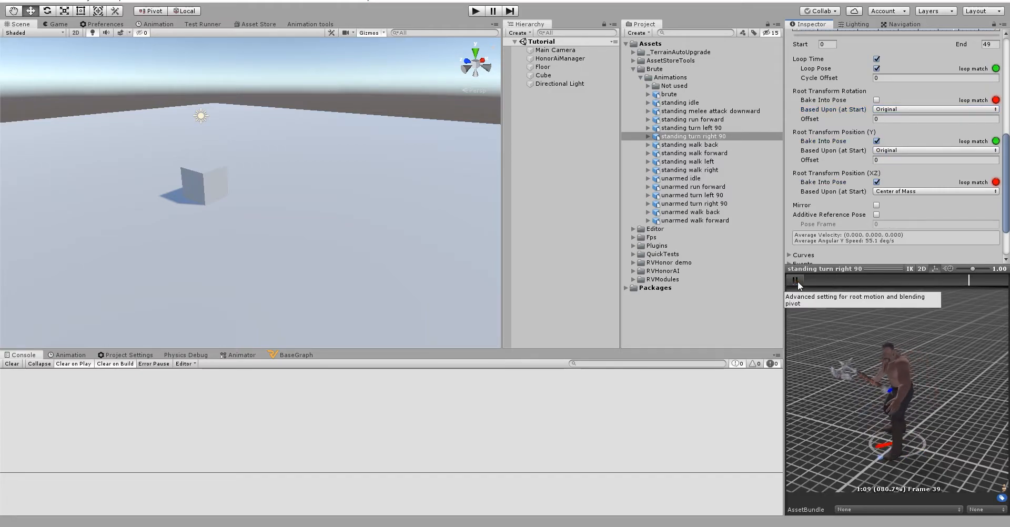
{"action": "left_click", "coordinate": [797, 280]}
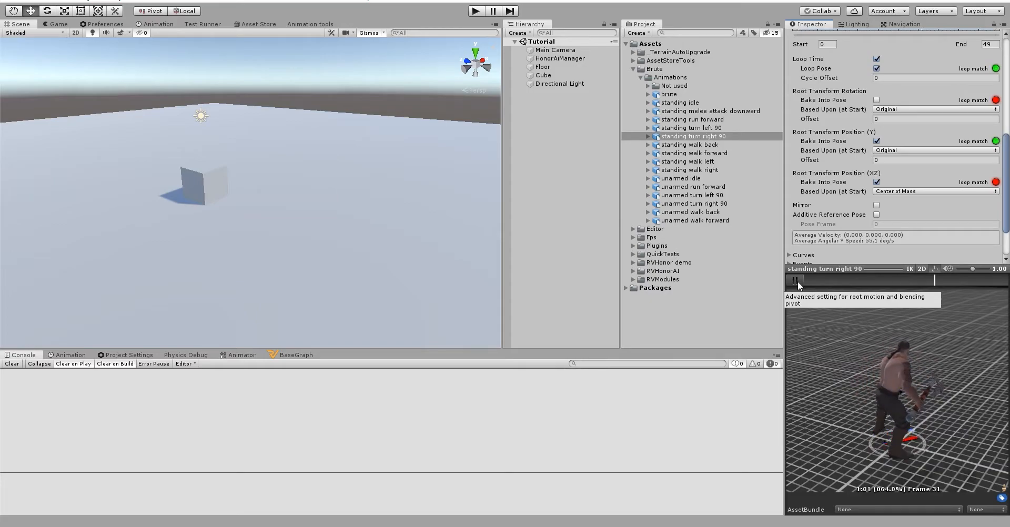
{"action": "left_click", "coordinate": [738, 146]}
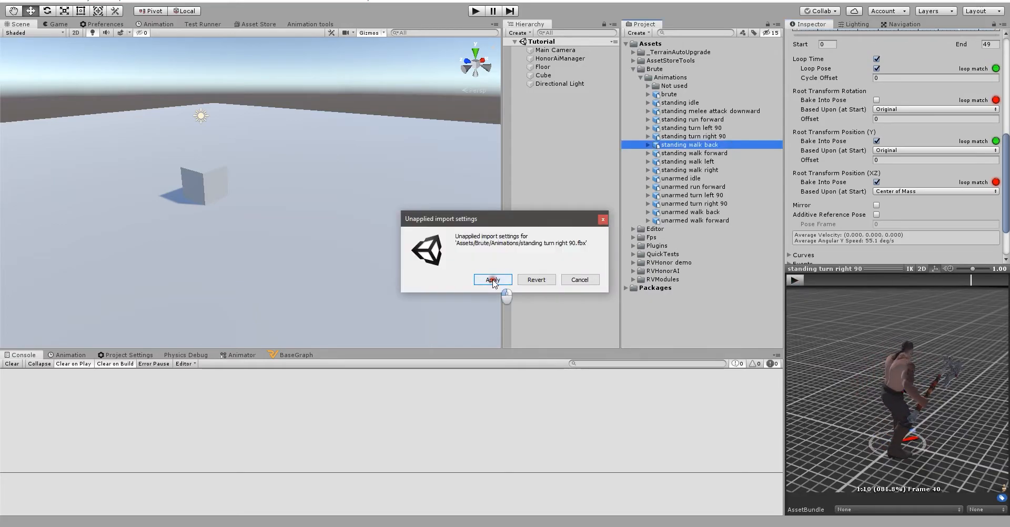
{"action": "left_click", "coordinate": [492, 280]}
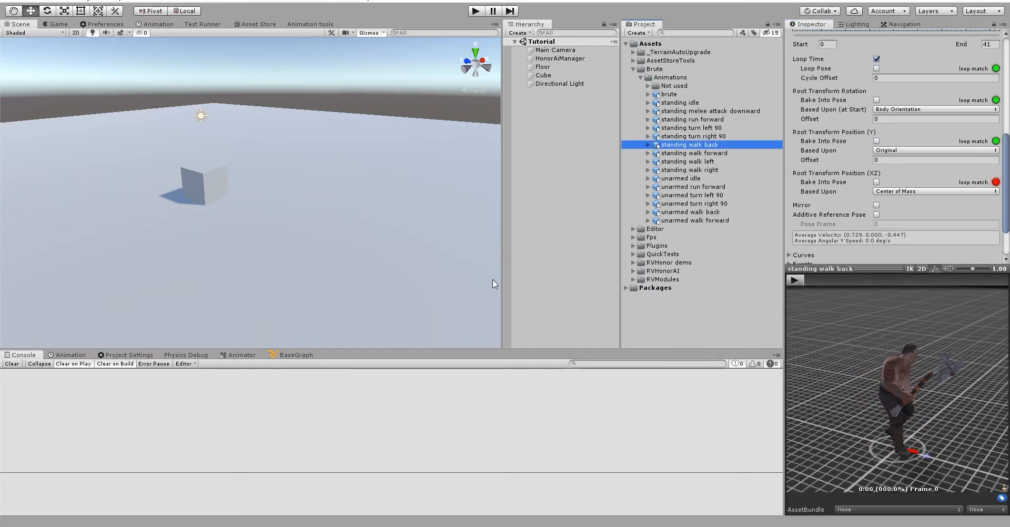
Step: Preview standing walk back, base its root transform rotation upon Original and bake the rotation into pose
{"action": "left_click", "coordinate": [795, 280]}
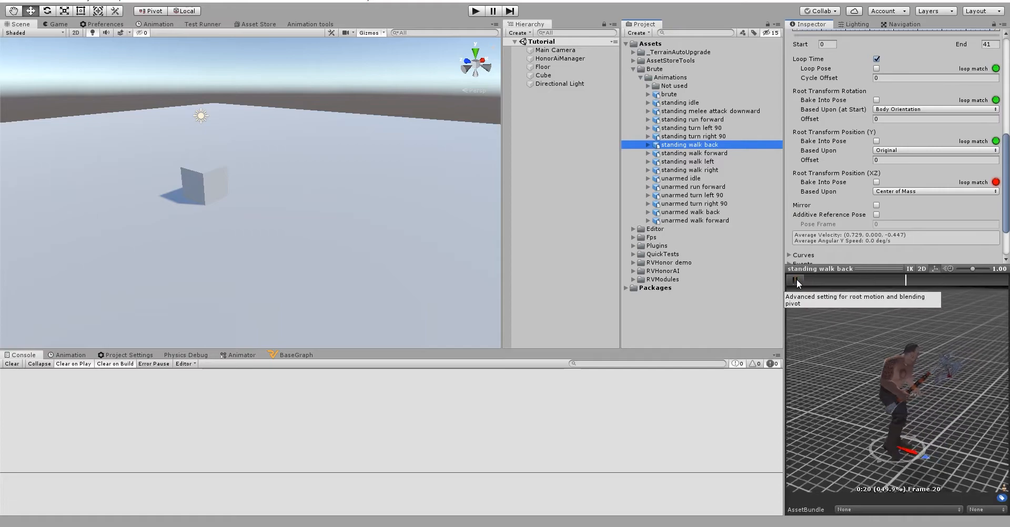
{"action": "left_click", "coordinate": [908, 110]}
{"action": "left_click", "coordinate": [911, 119]}
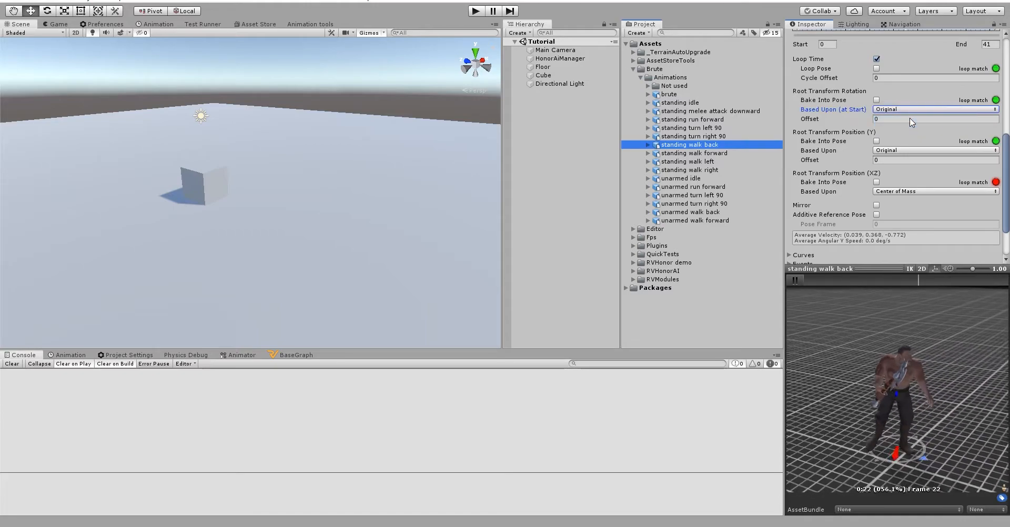
{"action": "left_click", "coordinate": [875, 100]}
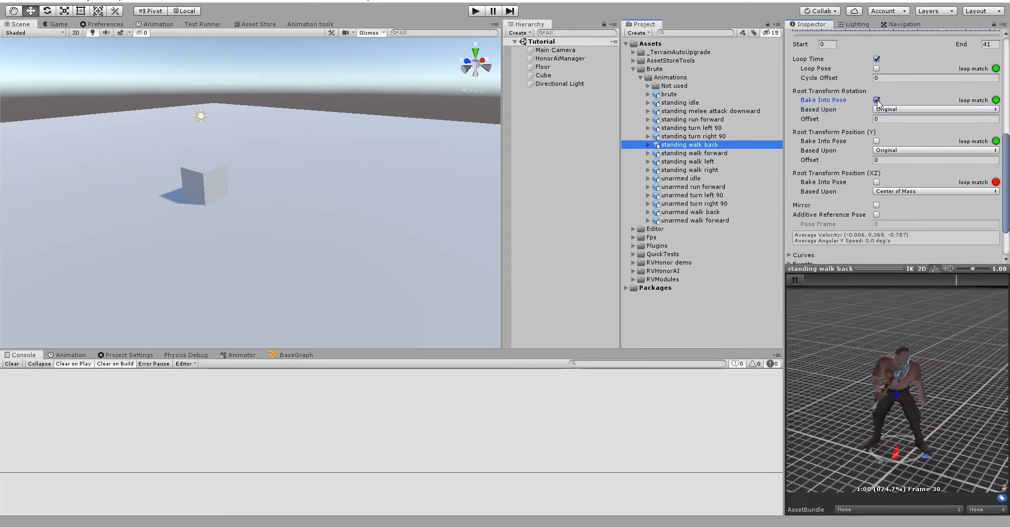
Step: Bake the Y root position of standing walk back into pose and apply its import settings
{"action": "left_click", "coordinate": [876, 141]}
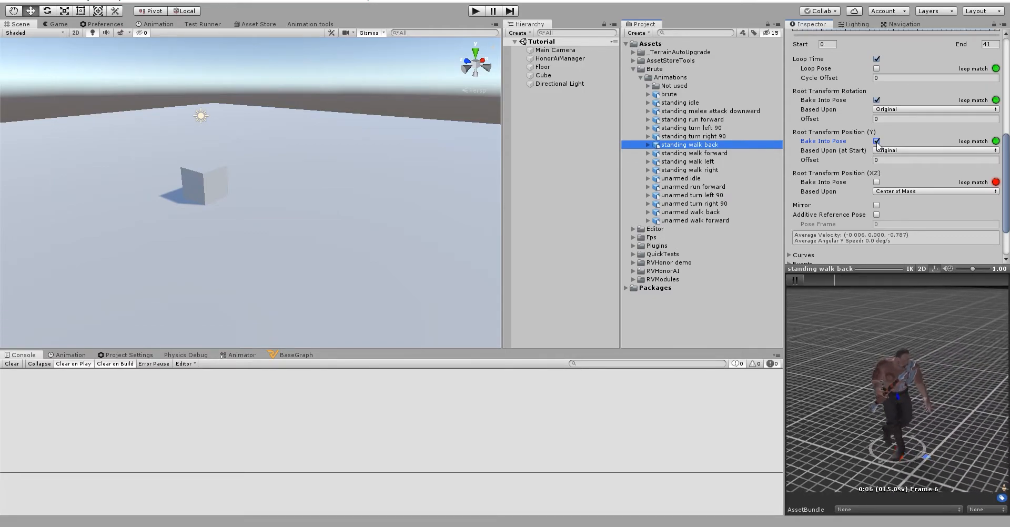
{"action": "scroll", "coordinate": [946, 210], "scroll_direction": "down", "scroll_amount": 3}
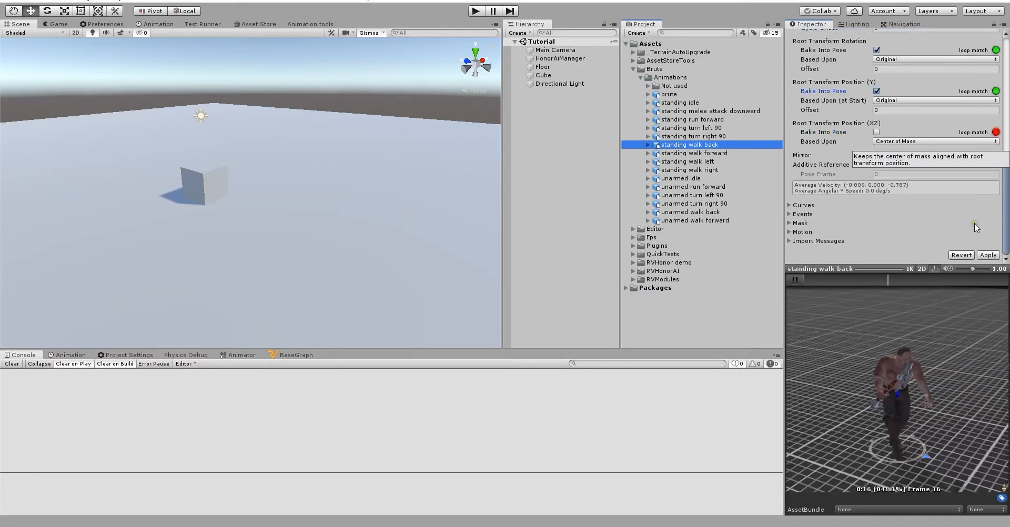
{"action": "left_click", "coordinate": [987, 255]}
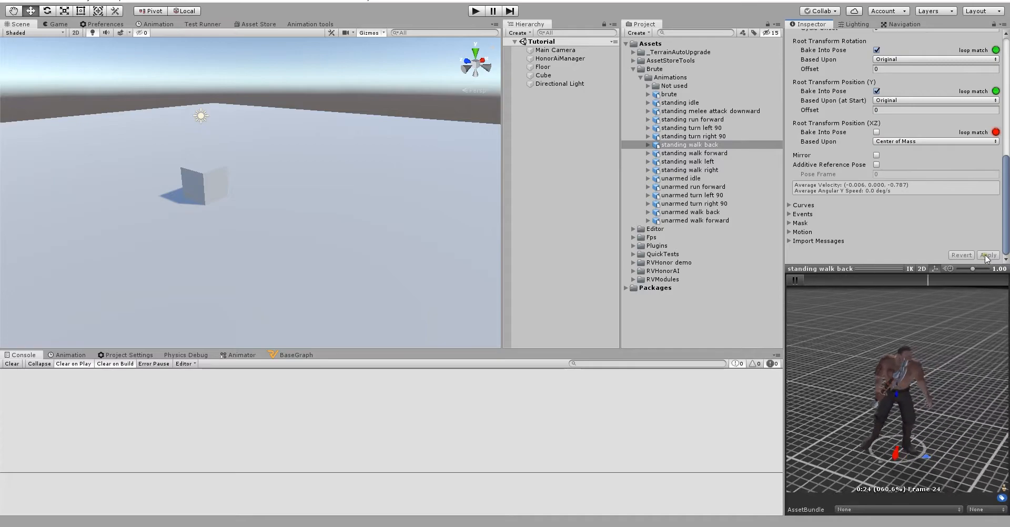
Step: For standing walk forward, bake the root transform rotation into pose and base it upon Original
{"action": "left_click", "coordinate": [720, 153]}
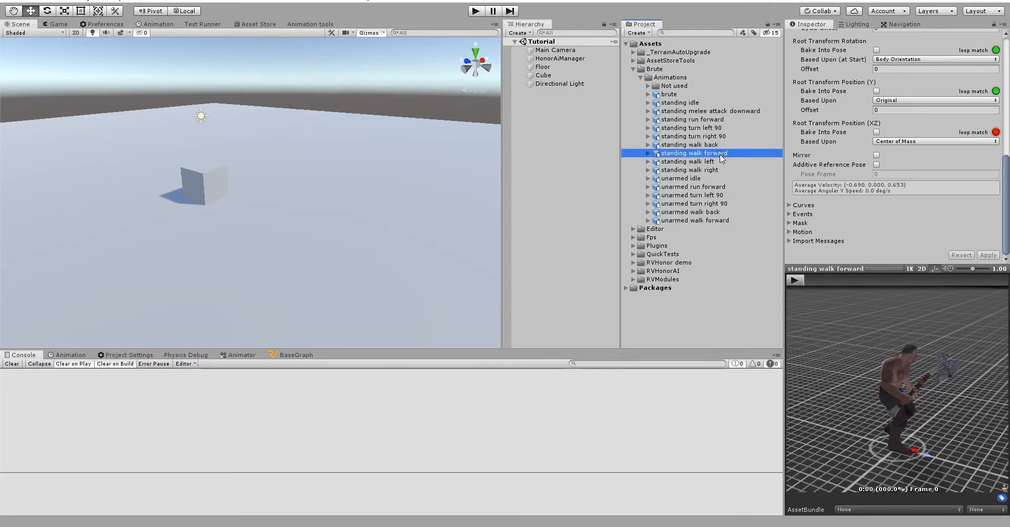
{"action": "left_click_drag", "start_coordinate": [1005, 203], "coordinate": [1007, 180]}
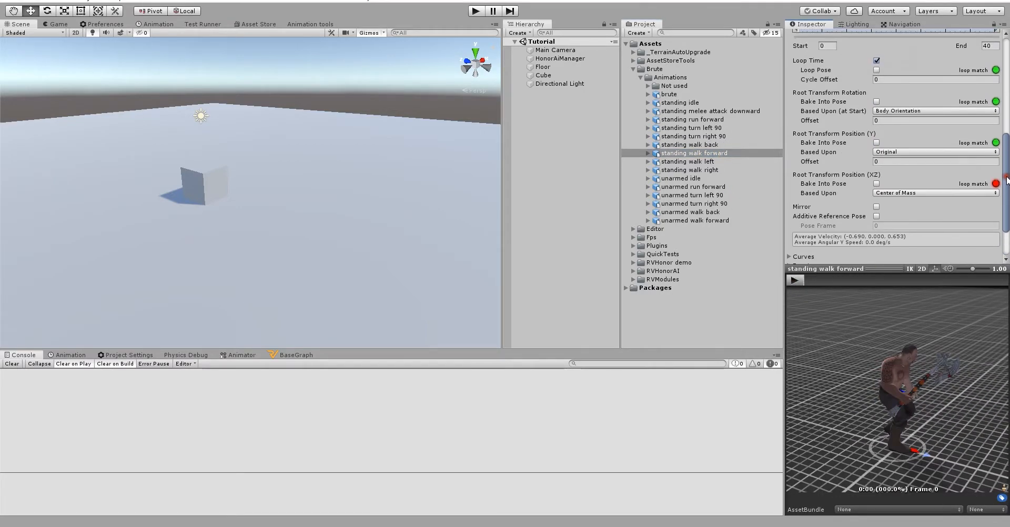
{"action": "left_click", "coordinate": [876, 102]}
{"action": "left_click", "coordinate": [888, 111]}
{"action": "left_click", "coordinate": [899, 122]}
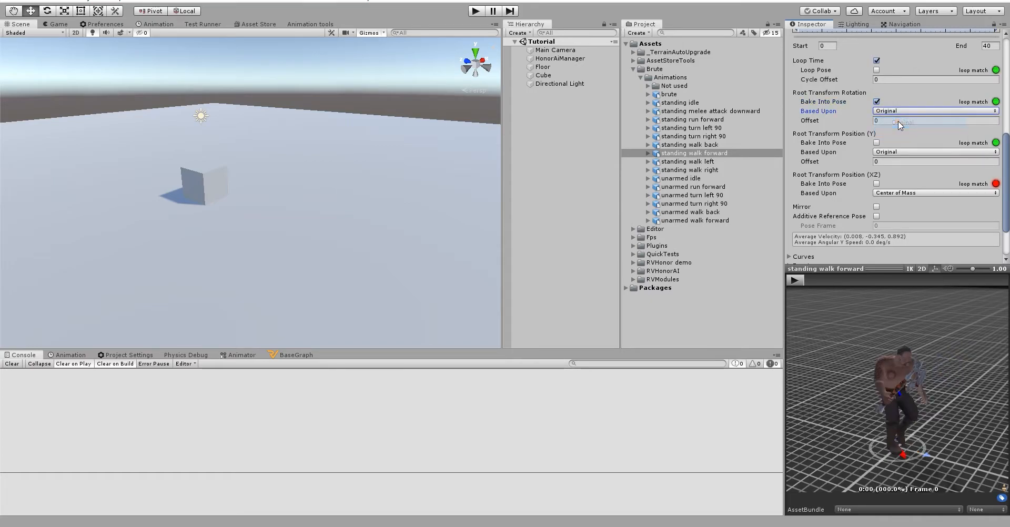
Step: Bake the Y root position of standing walk forward into pose, preview the clip and apply its import settings
{"action": "left_click", "coordinate": [876, 143]}
{"action": "left_click", "coordinate": [798, 282]}
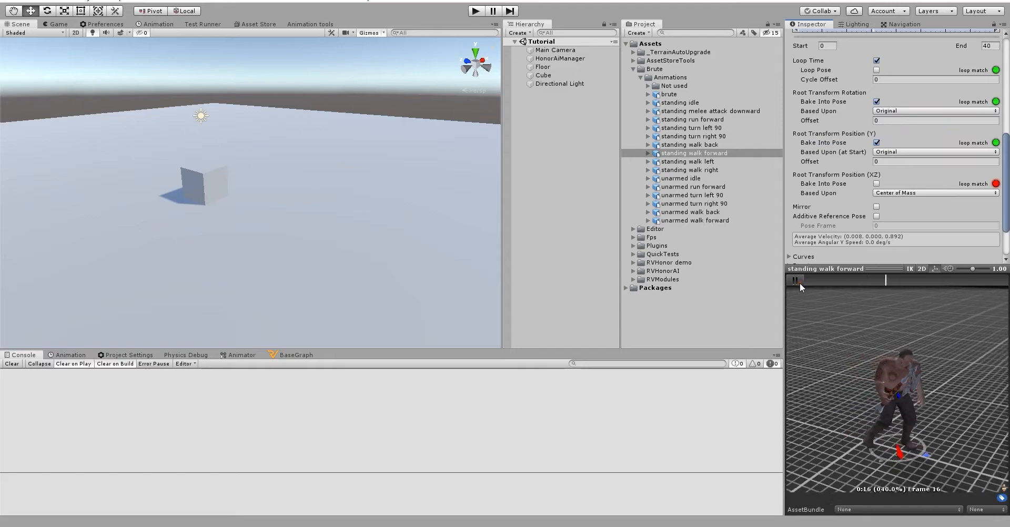
{"action": "left_click", "coordinate": [798, 282]}
{"action": "scroll", "coordinate": [992, 248], "scroll_direction": "down", "scroll_amount": 3}
{"action": "mouse_move", "coordinate": [1008, 195]}
{"action": "left_mouse_down"}
{"action": "mouse_move", "coordinate": [1008, 167]}
{"action": "mouse_move", "coordinate": [1008, 200]}
{"action": "left_mouse_up"}
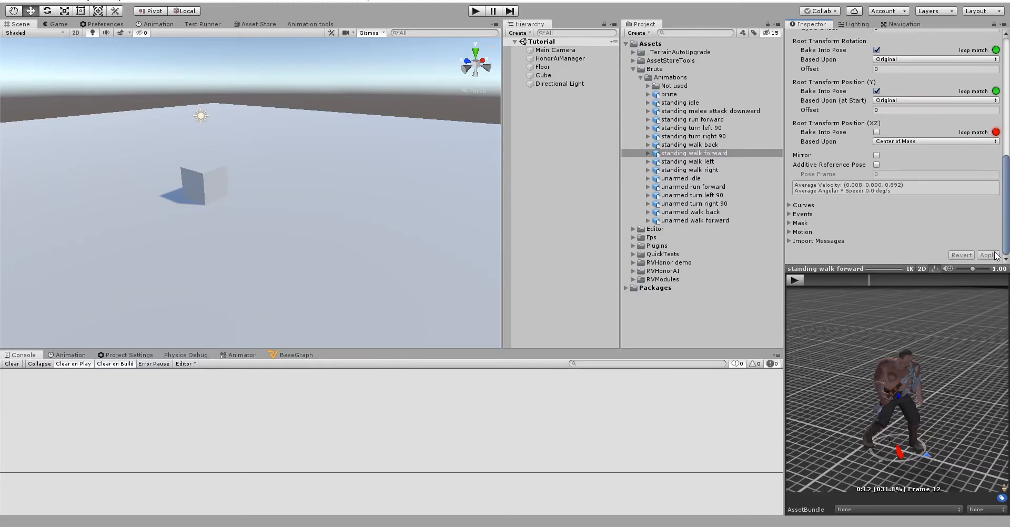
Step: For standing walk left, base the root transform rotation upon Original and bake it into pose
{"action": "left_click", "coordinate": [724, 162]}
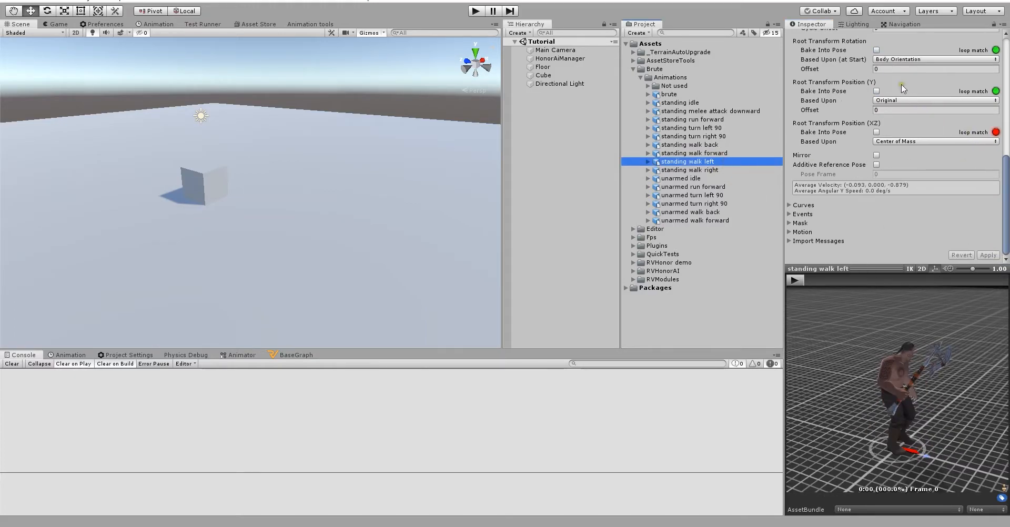
{"action": "left_click", "coordinate": [894, 59]}
{"action": "left_click", "coordinate": [897, 70]}
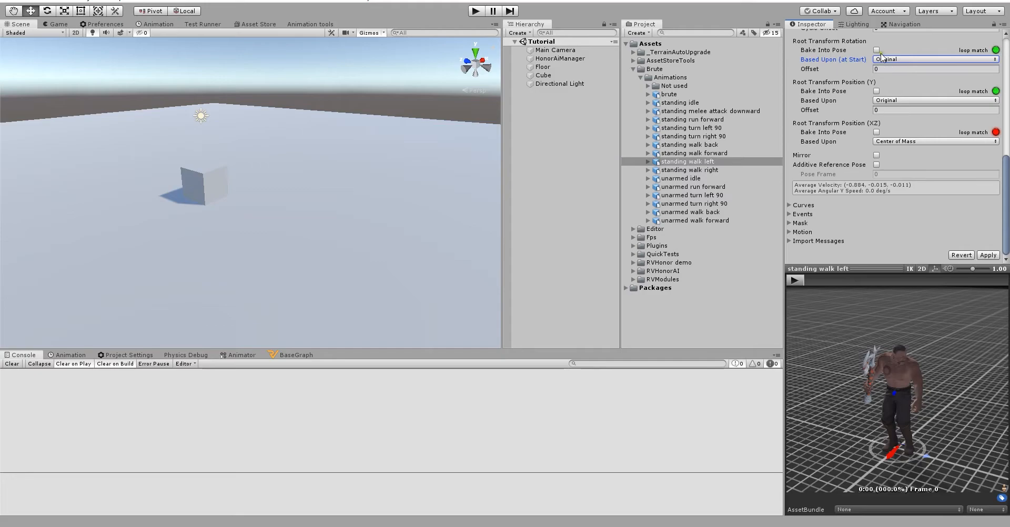
{"action": "left_click", "coordinate": [876, 50]}
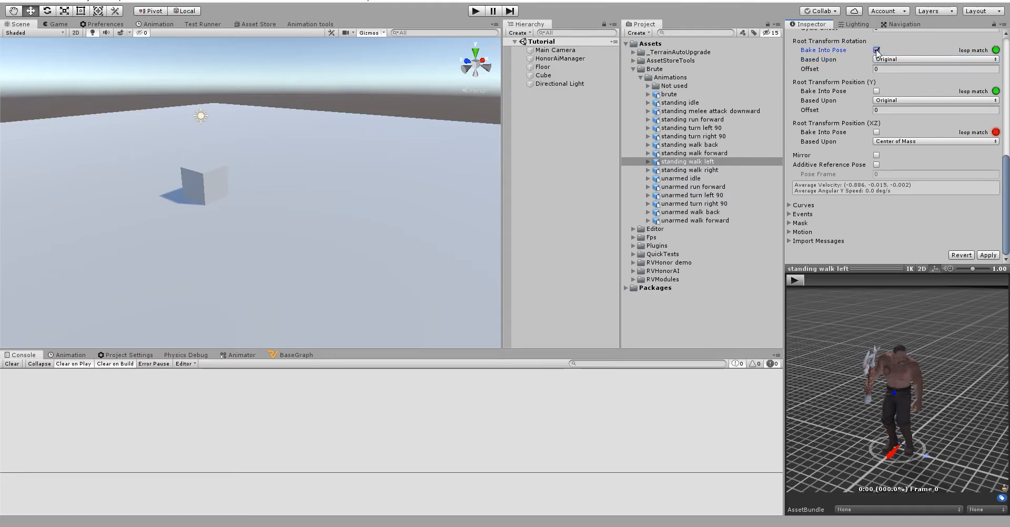
Step: Preview standing walk left, bake its Y root position into pose and apply the import settings
{"action": "left_click", "coordinate": [793, 280]}
{"action": "left_click", "coordinate": [876, 91]}
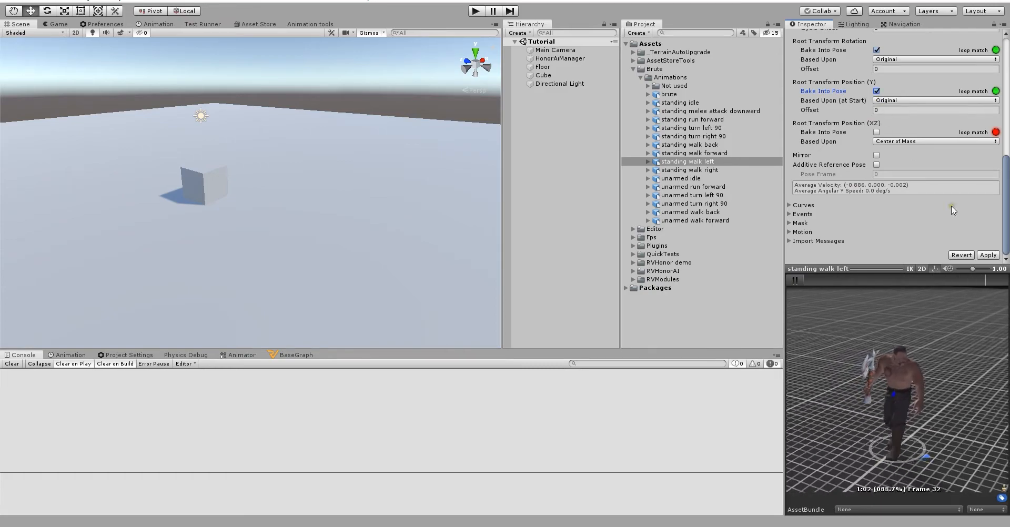
{"action": "left_click", "coordinate": [988, 255]}
Step: Bake the root rotation, based upon Original, and the Y position of standing walk right into pose, and apply its import settings
{"action": "left_click", "coordinate": [689, 170]}
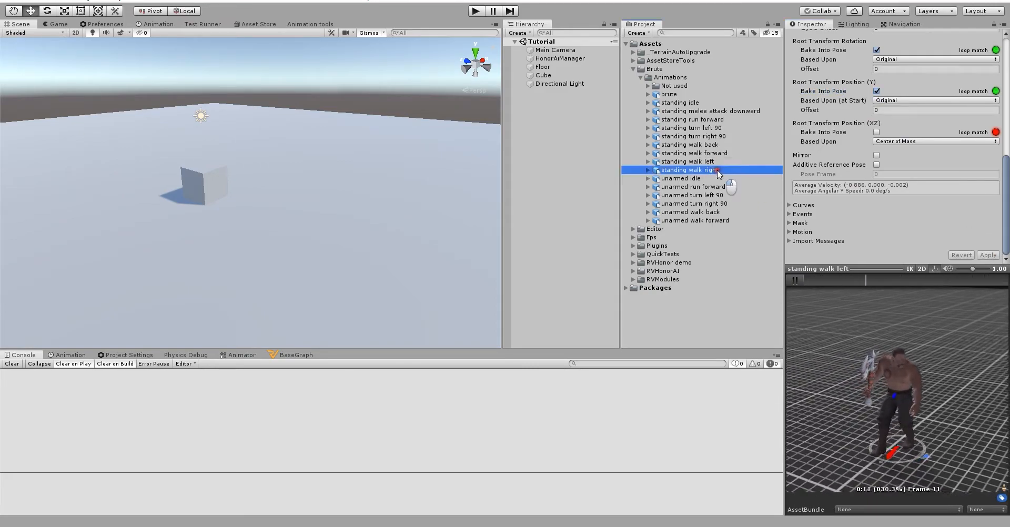
{"action": "left_click", "coordinate": [876, 50]}
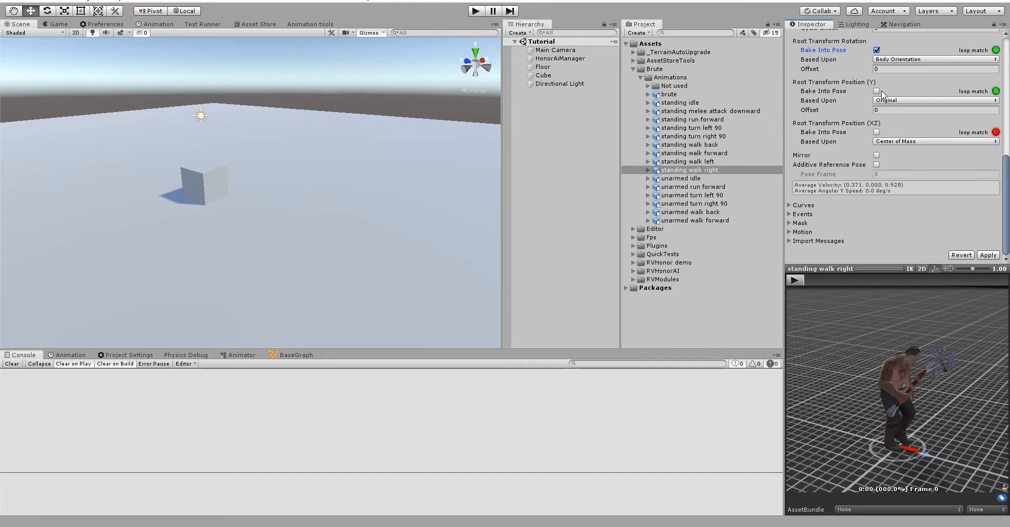
{"action": "left_click", "coordinate": [894, 70]}
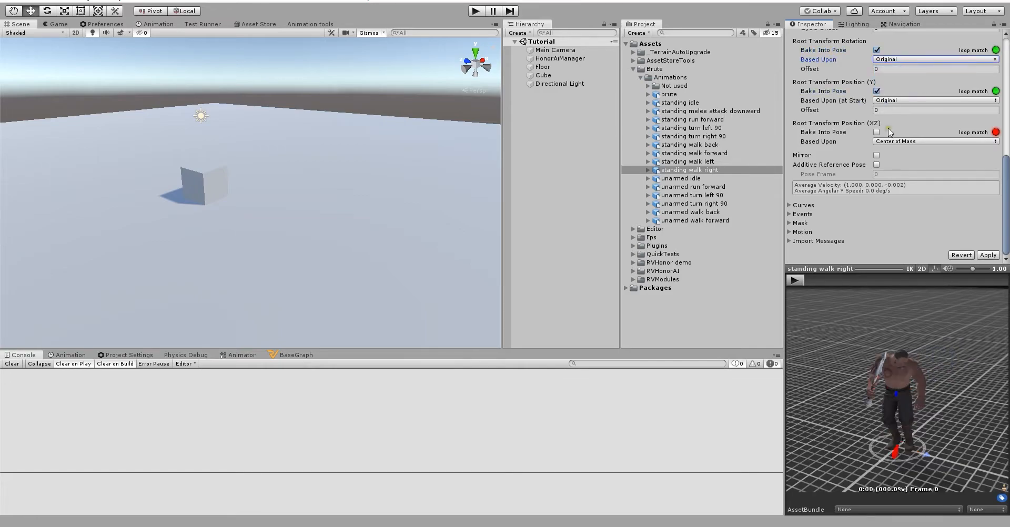
{"action": "left_click", "coordinate": [796, 279]}
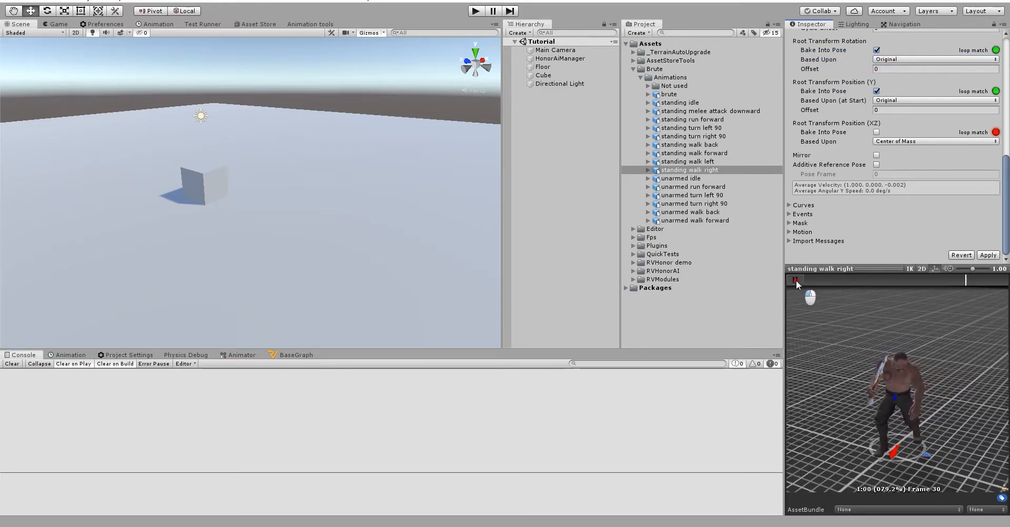
{"action": "left_click", "coordinate": [988, 255]}
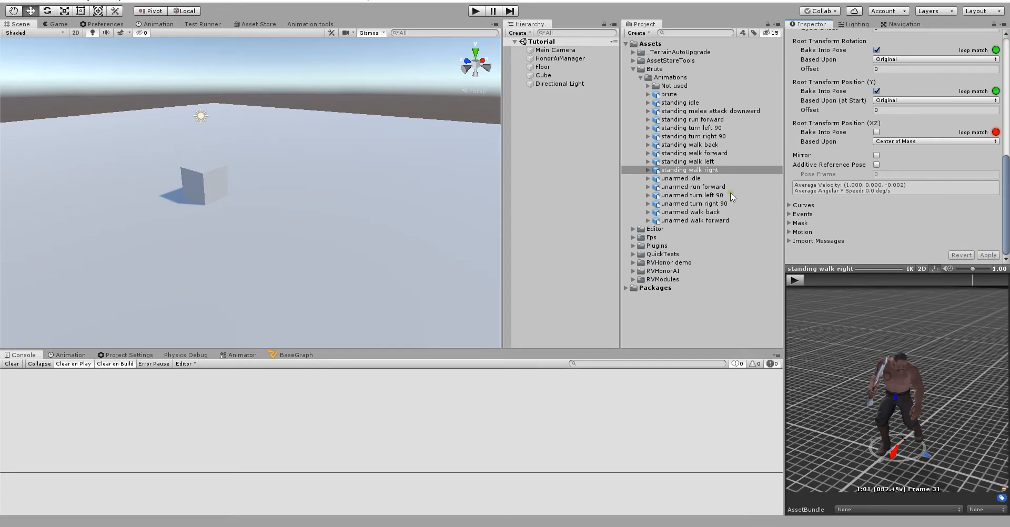
Step: Bake the root rotation, based upon Original, and the Y position of unarmed idle into pose, and apply its import settings
{"action": "left_click", "coordinate": [705, 180]}
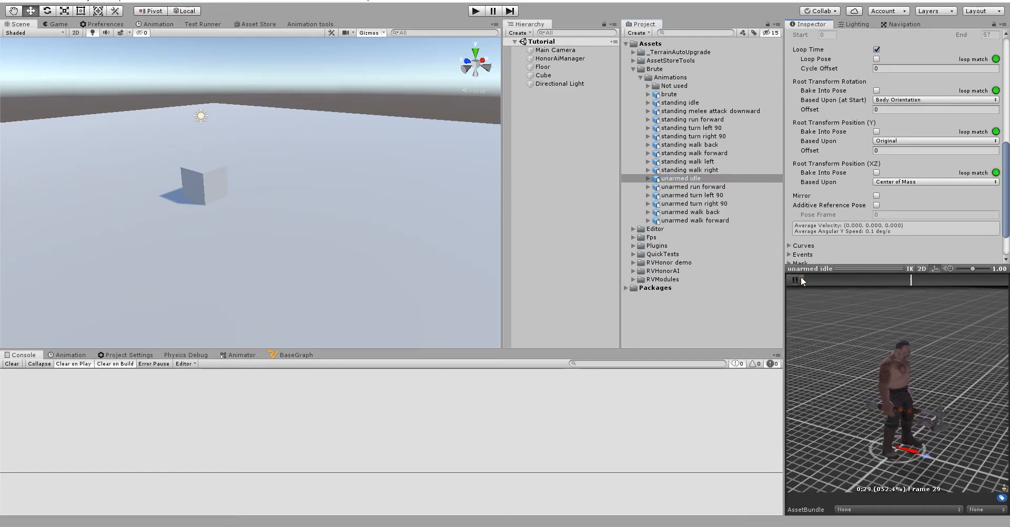
{"action": "left_click", "coordinate": [910, 100]}
{"action": "left_click", "coordinate": [911, 112]}
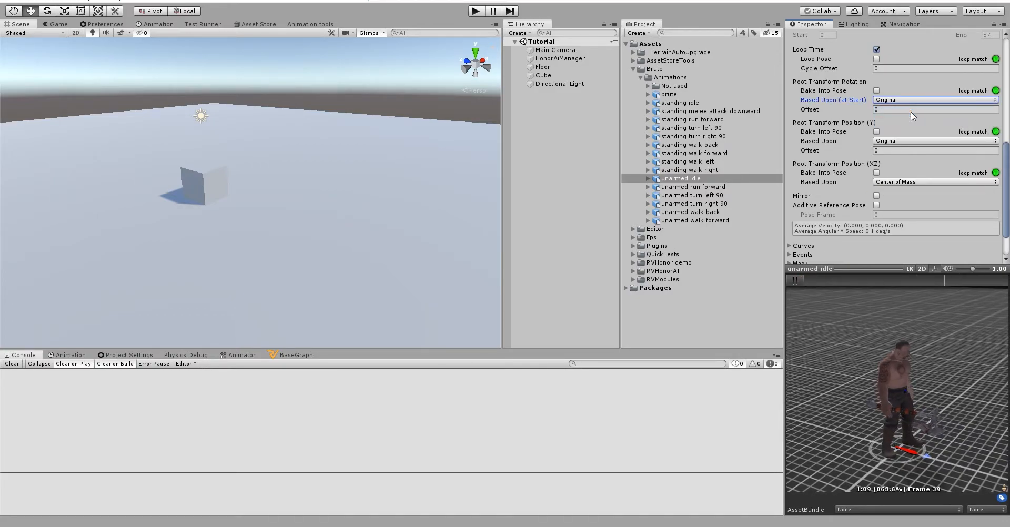
{"action": "left_click", "coordinate": [876, 91]}
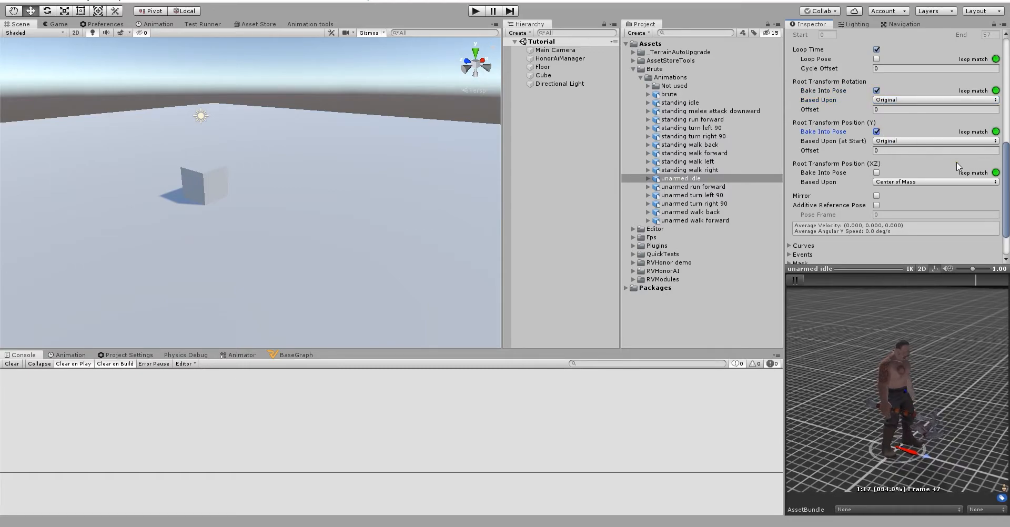
{"action": "scroll", "coordinate": [957, 179], "scroll_direction": "down", "scroll_amount": 3}
{"action": "left_click", "coordinate": [989, 255]}
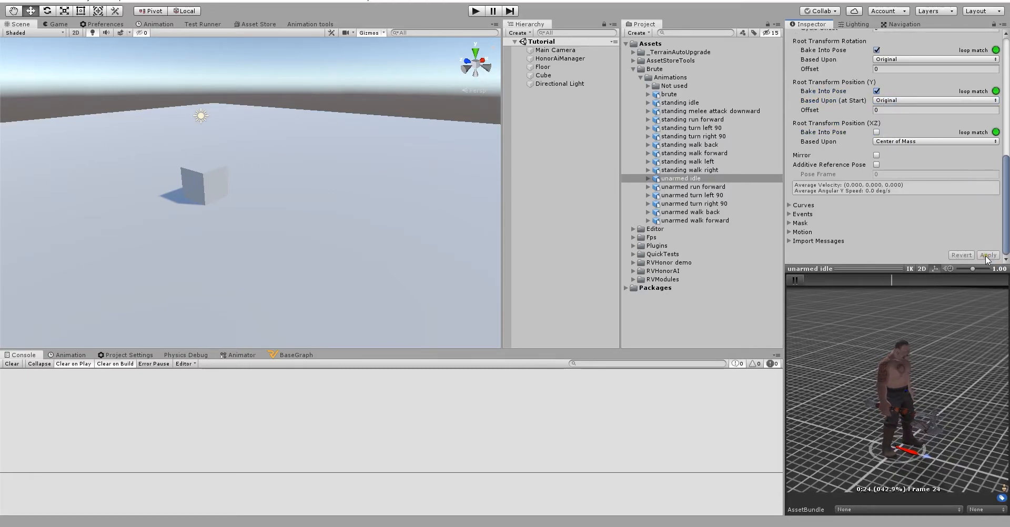
Step: Preview unarmed run forward, bake its root transform rotation into pose and base it upon Original
{"action": "left_click", "coordinate": [726, 188]}
{"action": "left_click", "coordinate": [950, 221]}
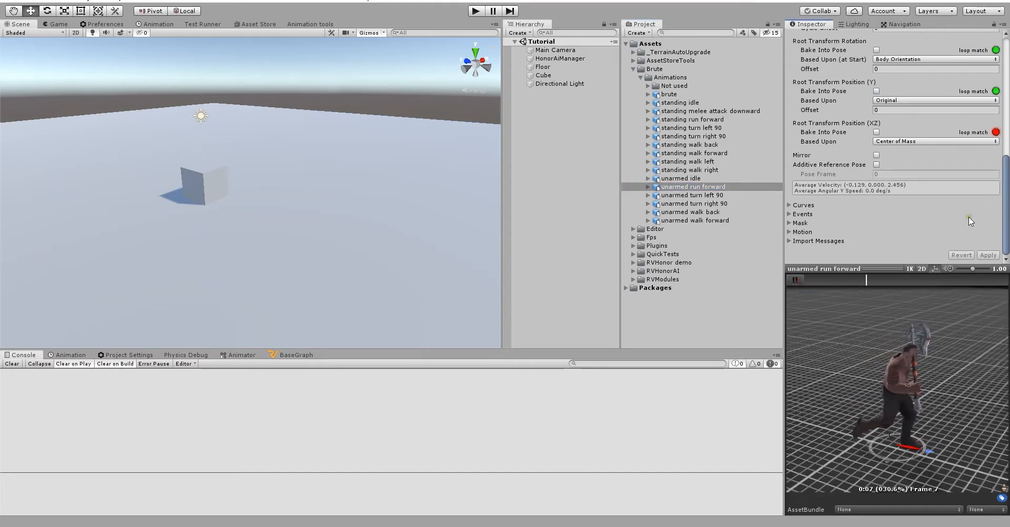
{"action": "left_click_drag", "start_coordinate": [1006, 210], "coordinate": [1007, 190]}
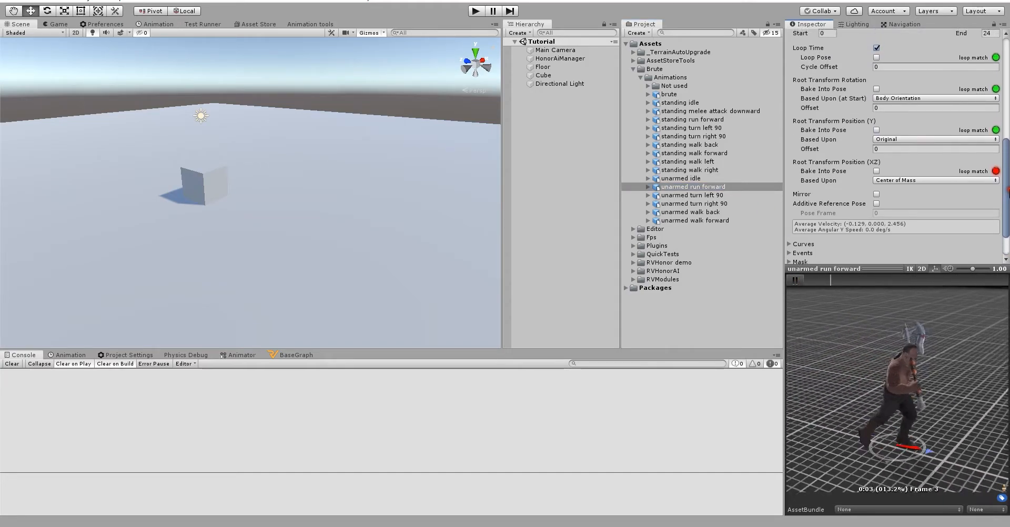
{"action": "left_click", "coordinate": [876, 88]}
{"action": "left_click", "coordinate": [894, 98]}
{"action": "left_click", "coordinate": [895, 108]}
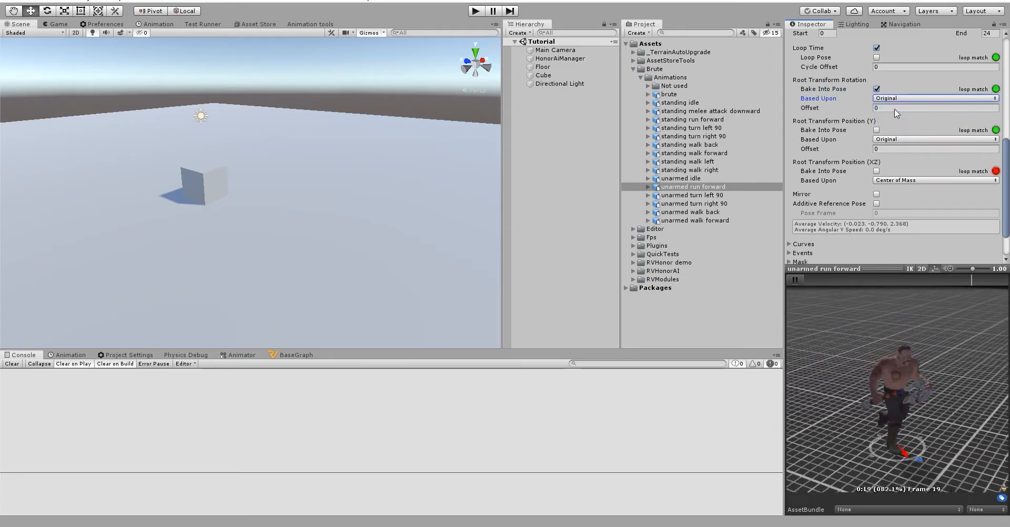
Step: Bake the Y root position of unarmed run forward into pose and apply its import settings
{"action": "left_click", "coordinate": [876, 129]}
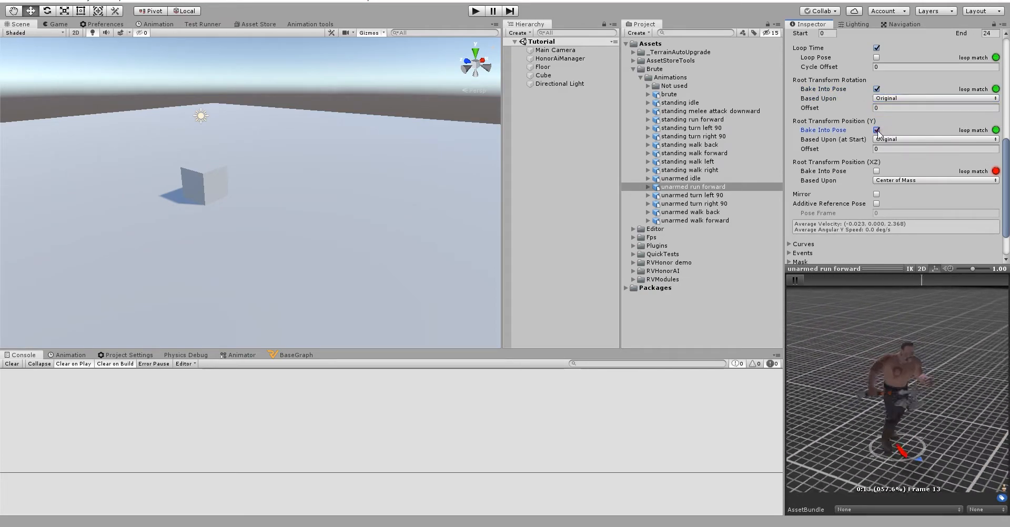
{"action": "left_click_drag", "start_coordinate": [1007, 186], "coordinate": [1007, 202]}
{"action": "left_click", "coordinate": [987, 255]}
Step: Preview the unarmed turn left 90 clip and enable Loop Pose for it
{"action": "left_click", "coordinate": [726, 195]}
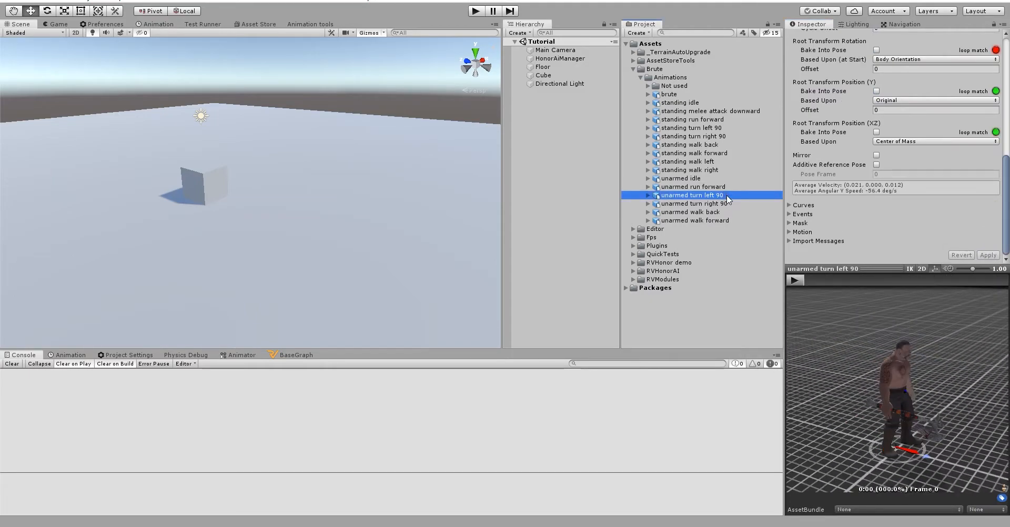
{"action": "left_click", "coordinate": [794, 280]}
{"action": "scroll", "coordinate": [1007, 185], "scroll_direction": "up", "scroll_amount": 3}
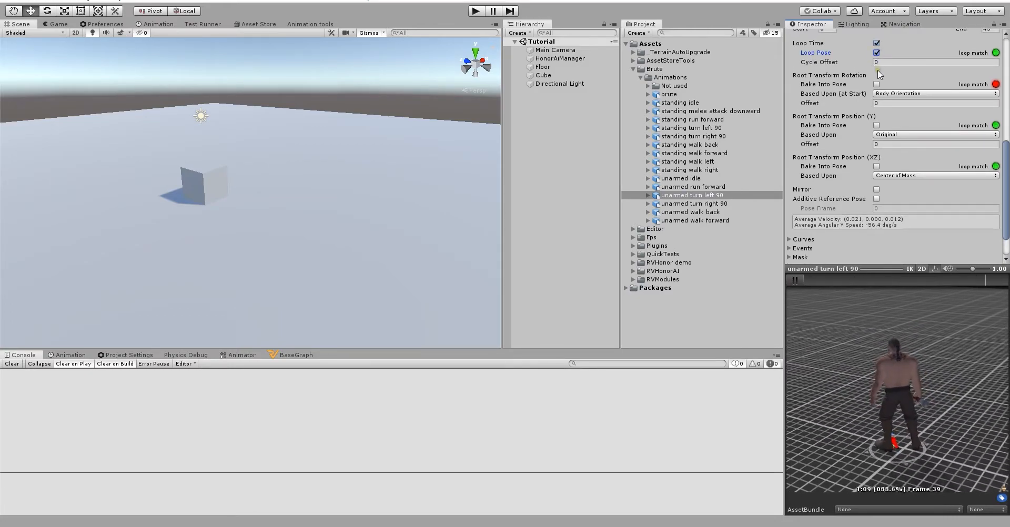
Step: For unarmed turn left 90, base the root rotation upon Original and bake the Y and XZ positions into pose
{"action": "left_click", "coordinate": [888, 94]}
{"action": "left_click", "coordinate": [888, 103]}
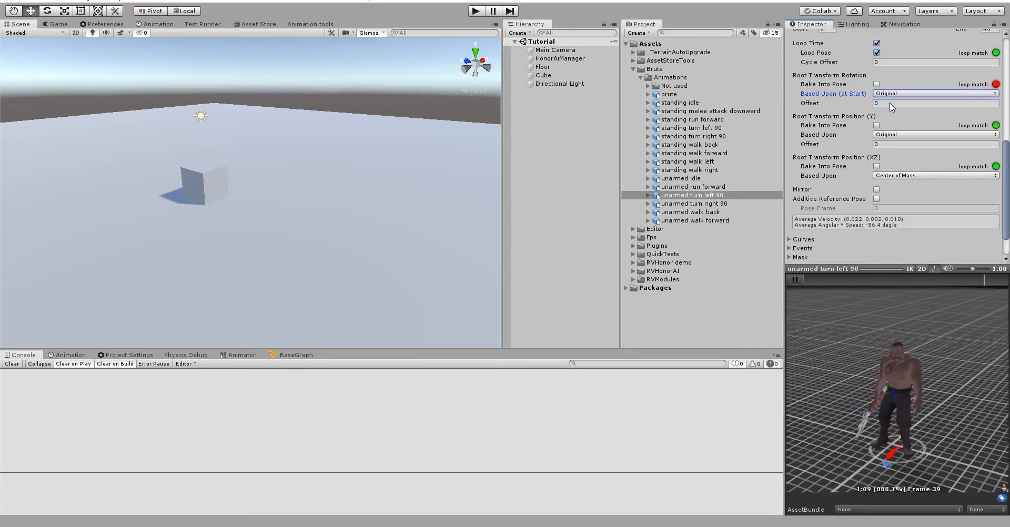
{"action": "left_click", "coordinate": [876, 126]}
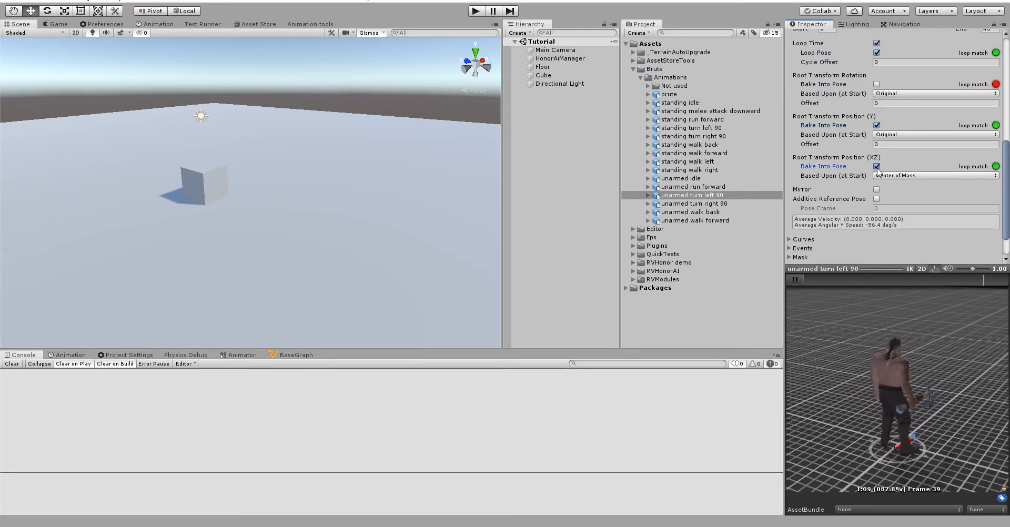
{"action": "scroll", "coordinate": [1006, 175], "scroll_direction": "down", "scroll_amount": 2}
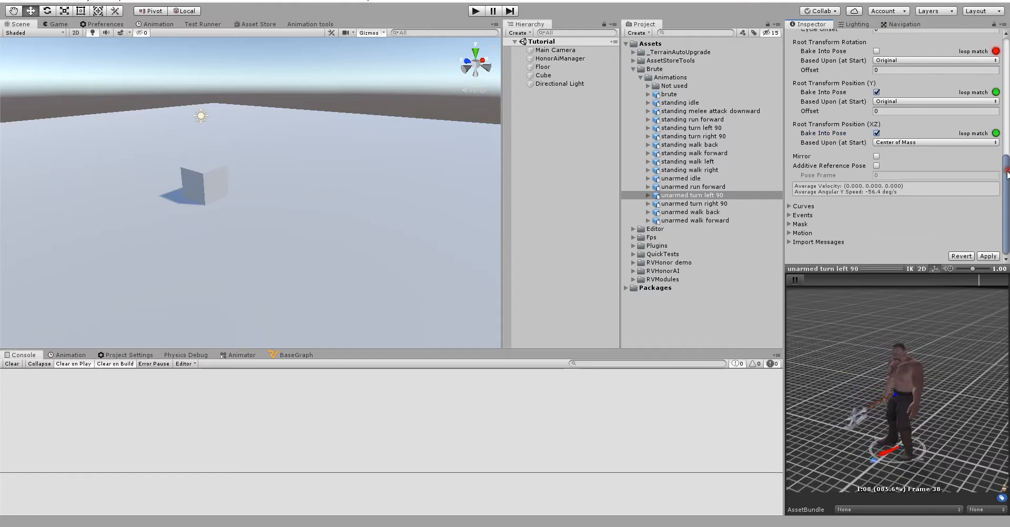
Step: For unarmed turn right 90, base the root rotation upon Original, bake the Y position into pose and preview the clip
{"action": "left_click", "coordinate": [721, 204]}
{"action": "scroll", "coordinate": [1007, 153], "scroll_direction": "up", "scroll_amount": 3}
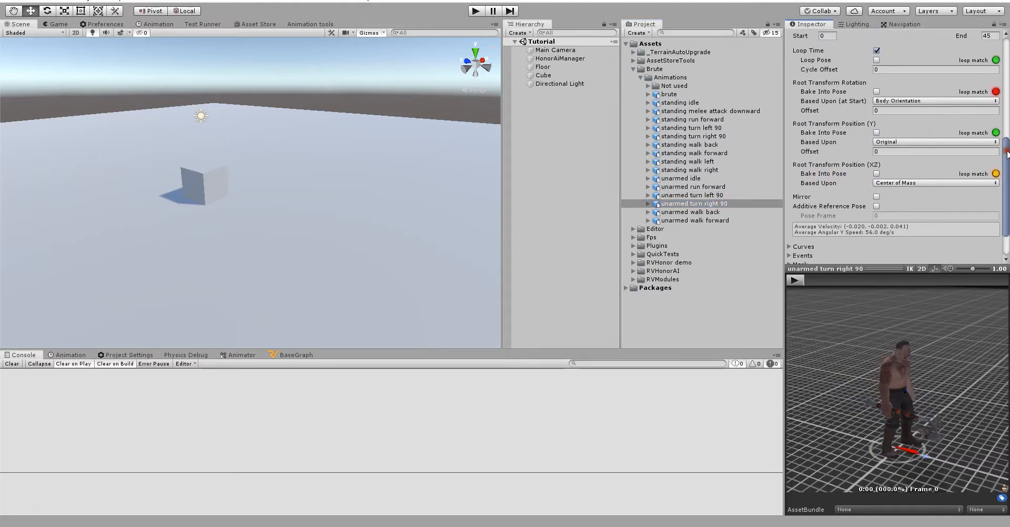
{"action": "left_click", "coordinate": [879, 98]}
{"action": "left_click", "coordinate": [877, 136]}
{"action": "left_click", "coordinate": [876, 133]}
{"action": "left_click_drag", "start_coordinate": [1006, 163], "coordinate": [1006, 182]}
{"action": "left_click", "coordinate": [795, 279]}
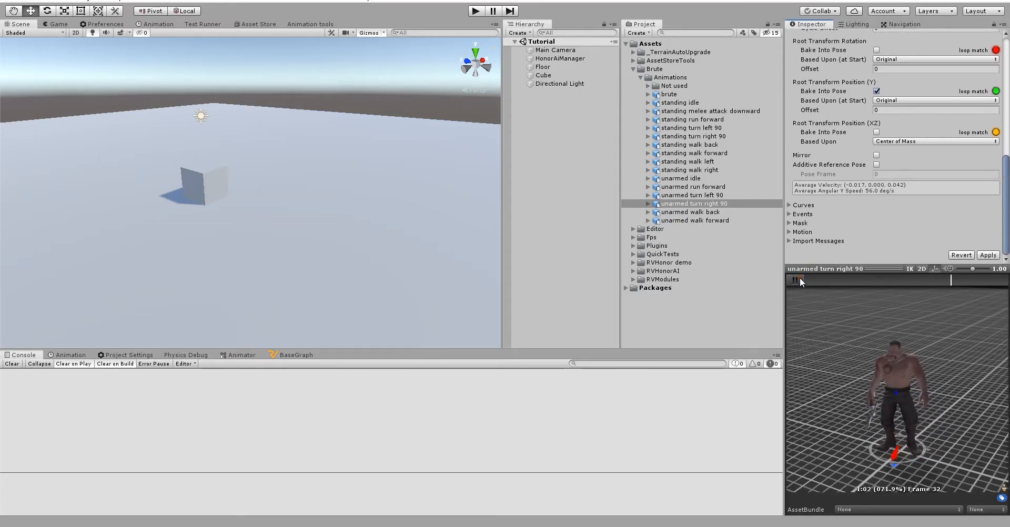
Step: Bake the XZ root position of unarmed turn right 90 into pose and apply its import settings
{"action": "left_click", "coordinate": [876, 132]}
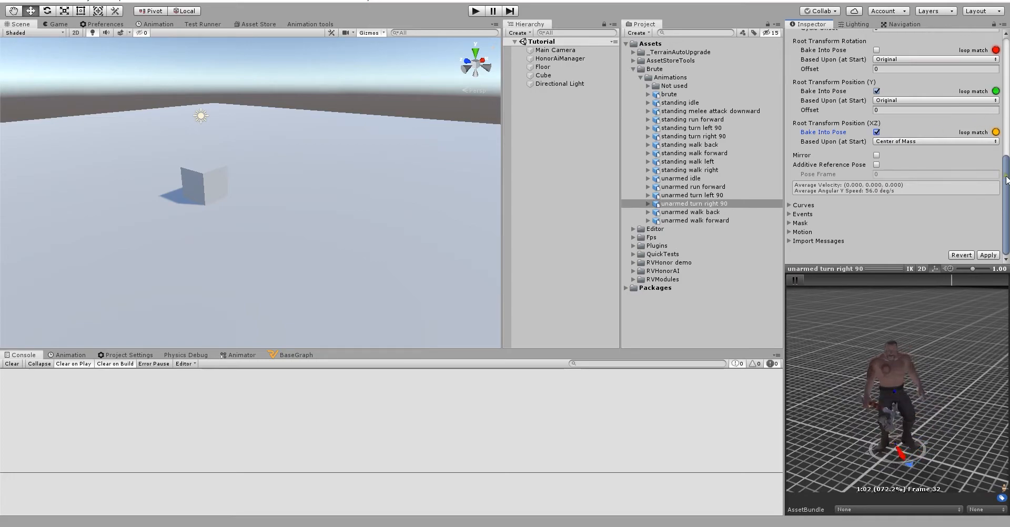
{"action": "scroll", "coordinate": [936, 132], "scroll_direction": "up", "scroll_amount": 5}
{"action": "left_click_drag", "start_coordinate": [1006, 149], "coordinate": [1005, 169]}
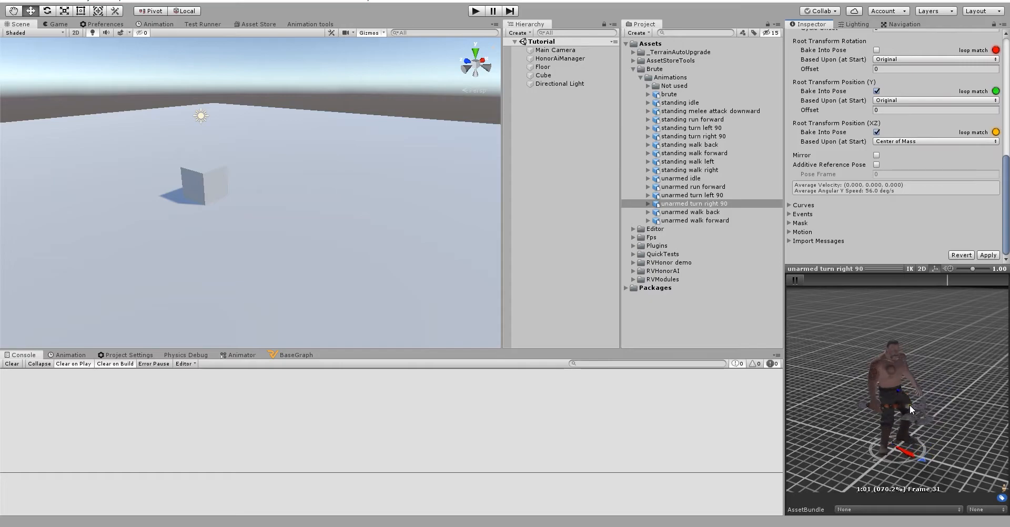
{"action": "left_click", "coordinate": [988, 255]}
Step: Preview unarmed walk back, bake its root transform rotation into pose and base it upon Original
{"action": "left_click", "coordinate": [729, 212]}
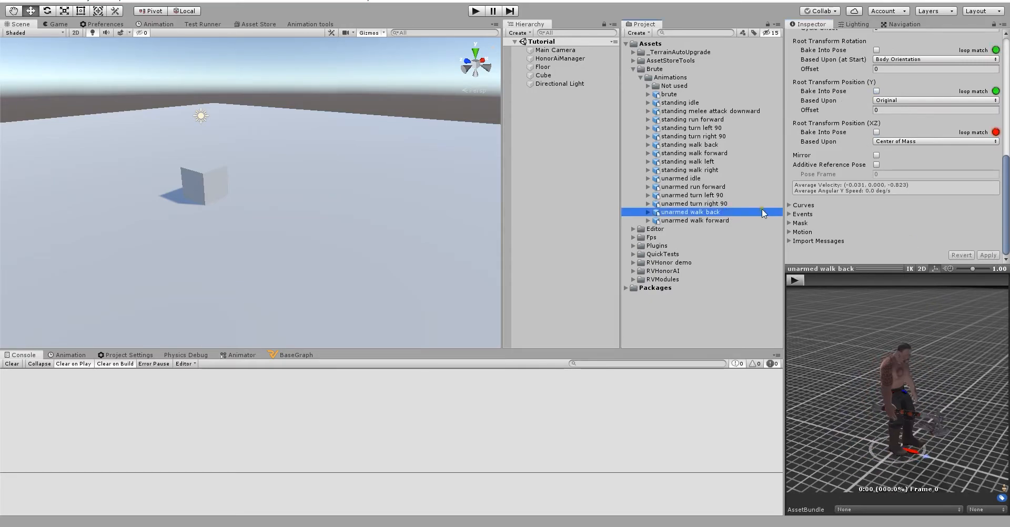
{"action": "left_click_drag", "start_coordinate": [1008, 182], "coordinate": [1009, 166]}
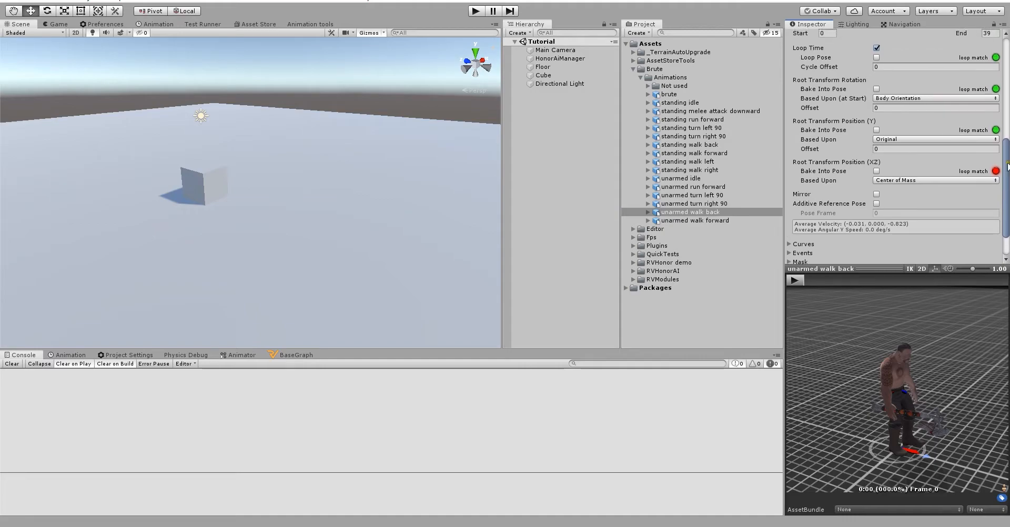
{"action": "left_click", "coordinate": [797, 279]}
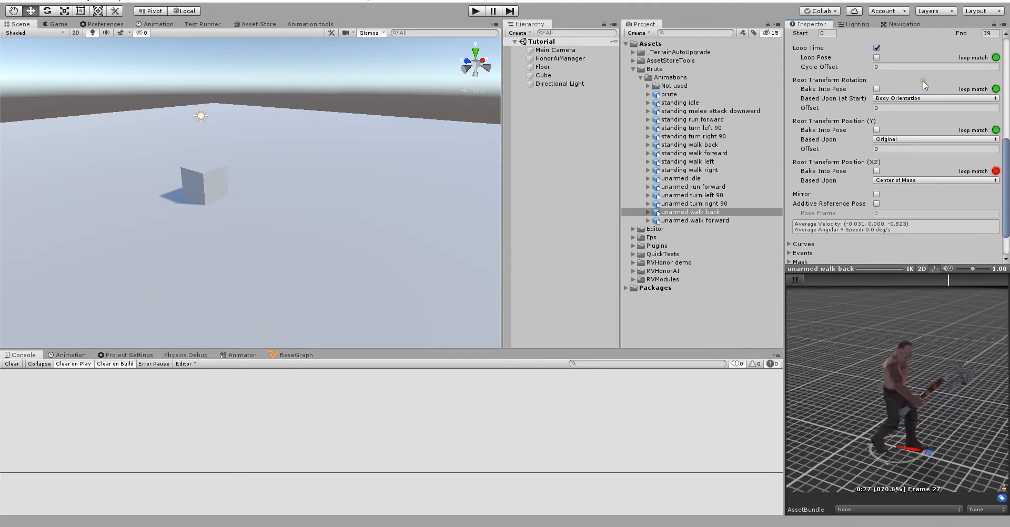
{"action": "left_click", "coordinate": [877, 89]}
{"action": "left_click", "coordinate": [894, 98]}
{"action": "left_click", "coordinate": [893, 109]}
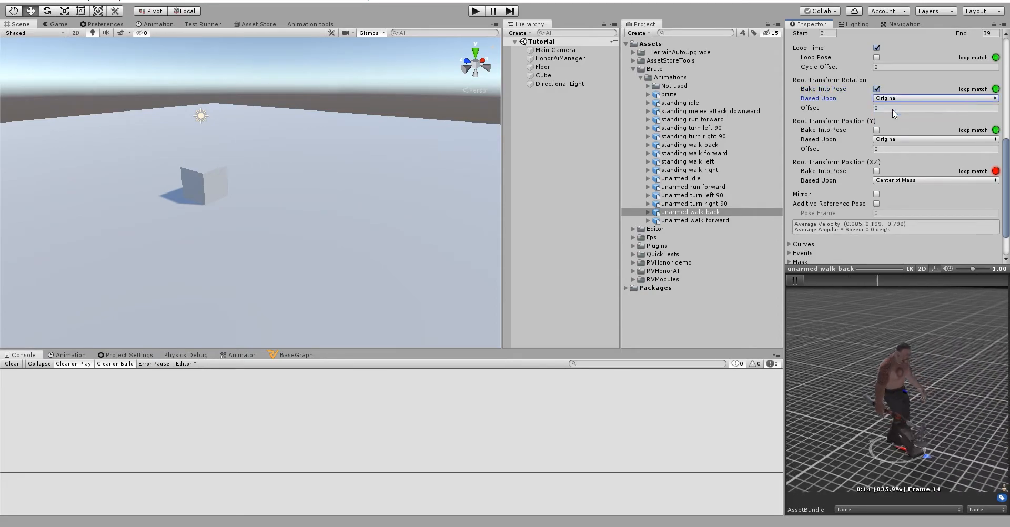
Step: Bake the Y root position of unarmed walk back into pose and apply its import settings
{"action": "left_click", "coordinate": [876, 130]}
{"action": "scroll", "coordinate": [1007, 178], "scroll_direction": "up", "scroll_amount": 2}
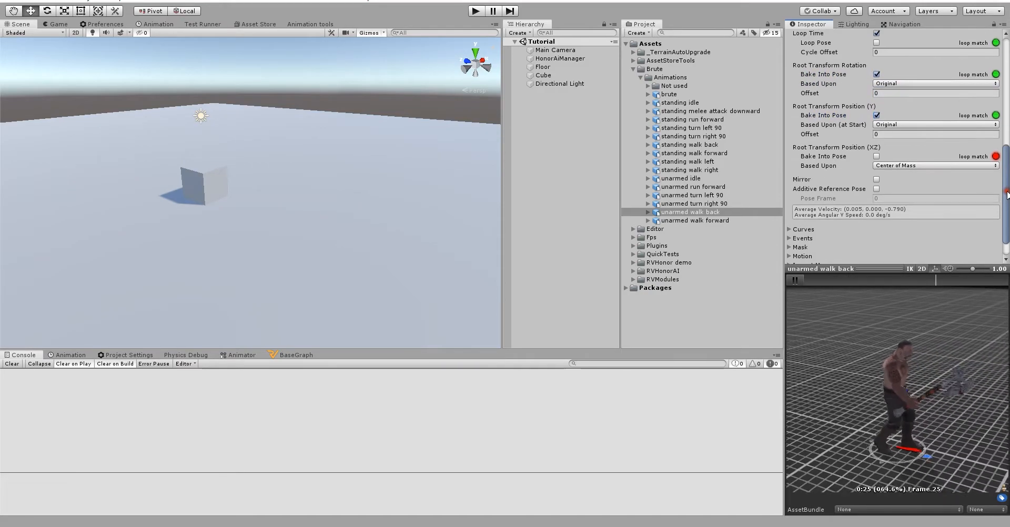
{"action": "scroll", "coordinate": [1007, 178], "scroll_direction": "down", "scroll_amount": 5}
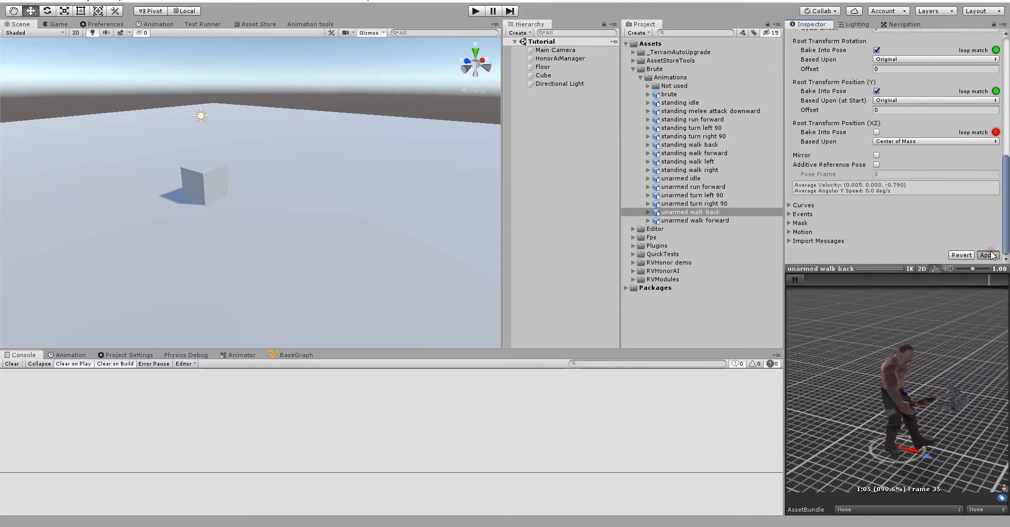
Step: For unarmed walk forward, base root rotation upon Original, bake rotation and Y position into pose, and apply the import settings
{"action": "left_click", "coordinate": [765, 220]}
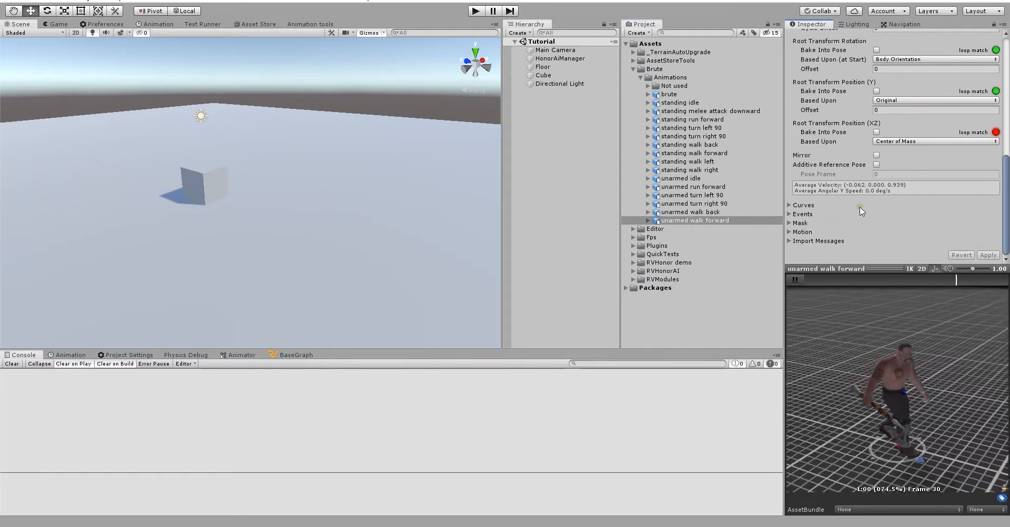
{"action": "left_click", "coordinate": [902, 59]}
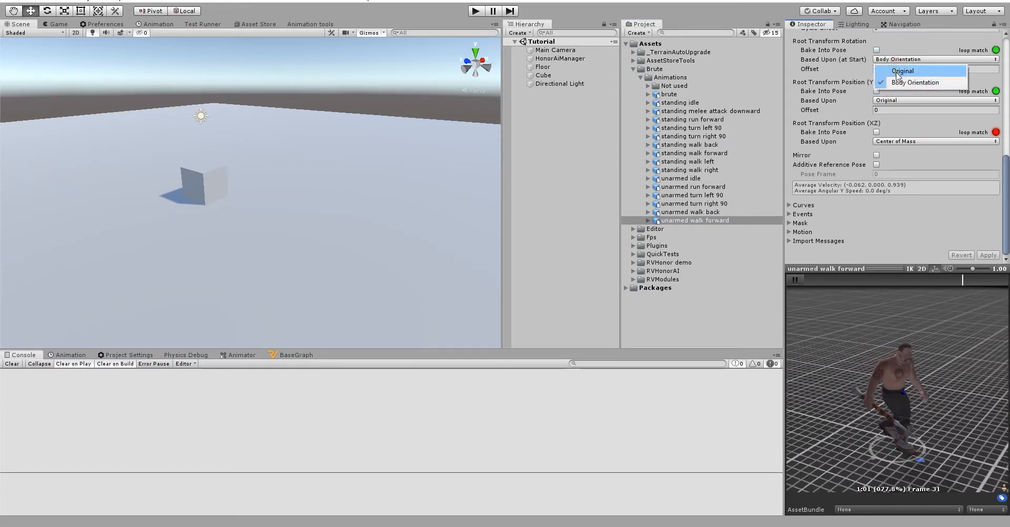
{"action": "left_click", "coordinate": [903, 71]}
{"action": "left_click", "coordinate": [876, 50]}
{"action": "left_click", "coordinate": [876, 91]}
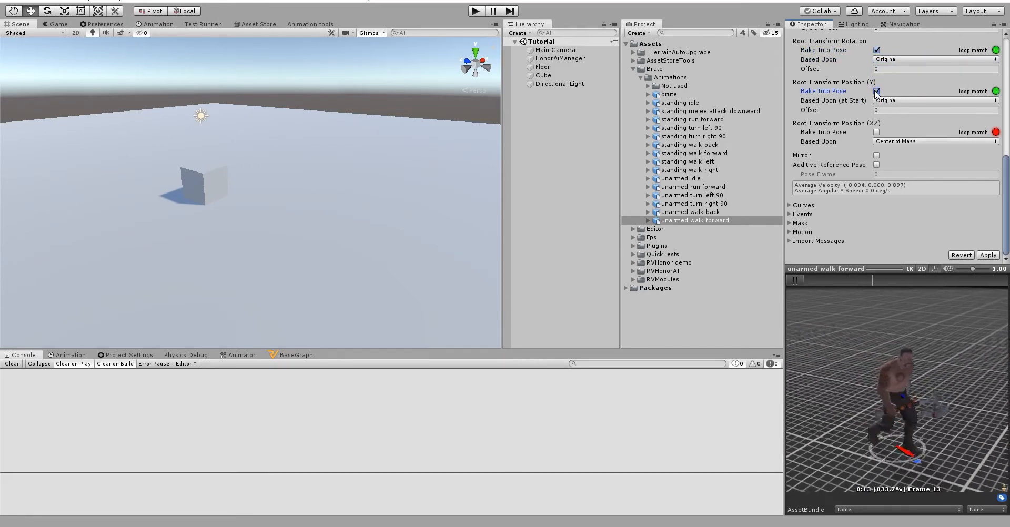
{"action": "left_click", "coordinate": [979, 254]}
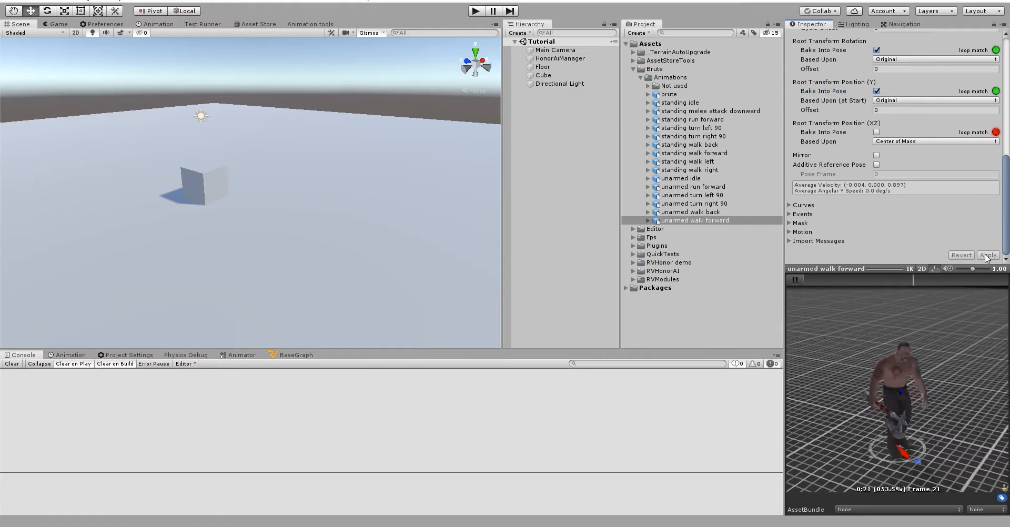
Step: Open the character creation wizard and assign the brute model as its character model
{"action": "left_click", "coordinate": [440, 129]}
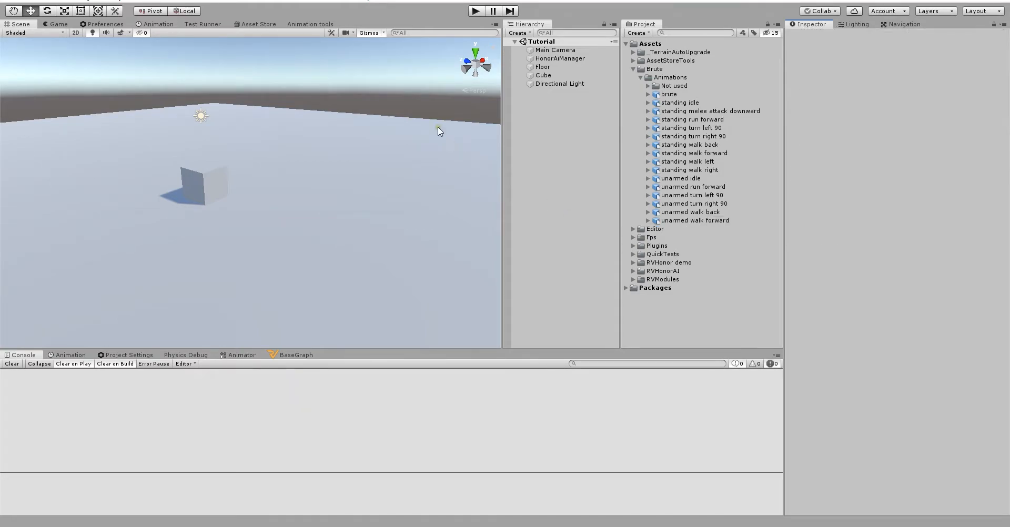
{"action": "left_click", "coordinate": [304, 2]}
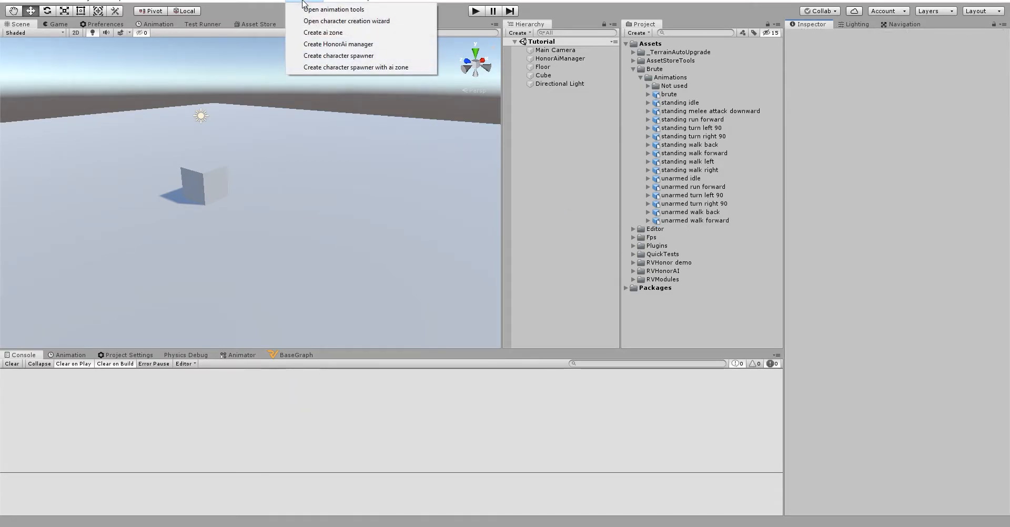
{"action": "left_click", "coordinate": [338, 21]}
{"action": "left_click_drag", "start_coordinate": [333, 71], "coordinate": [358, 66]}
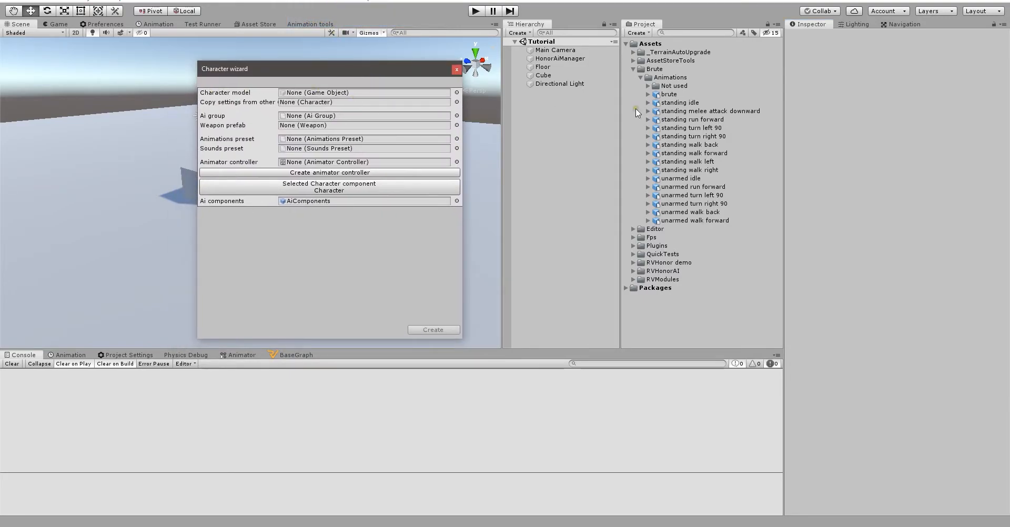
{"action": "left_click", "coordinate": [674, 95]}
{"action": "left_click_drag", "start_coordinate": [688, 98], "coordinate": [317, 96]}
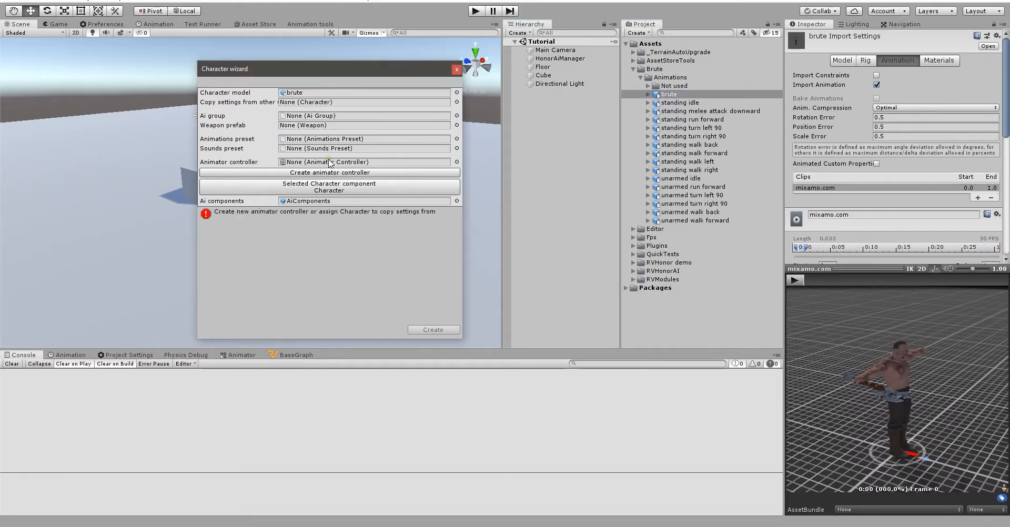
Step: Create an animator controller named bruteAnimationController for the character and move the asset into the Brute Animations folder
{"action": "left_click", "coordinate": [326, 173]}
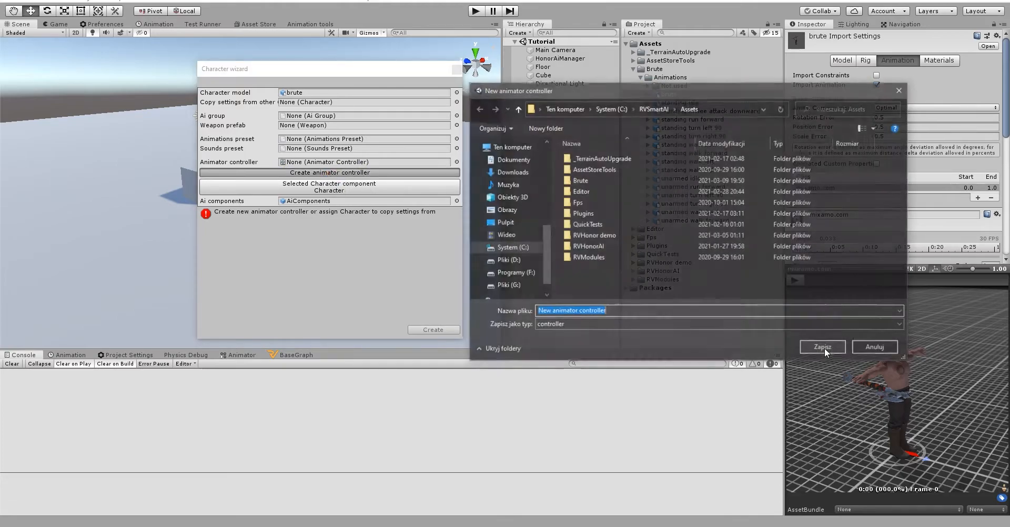
{"action": "type", "text": "bruteAn"}
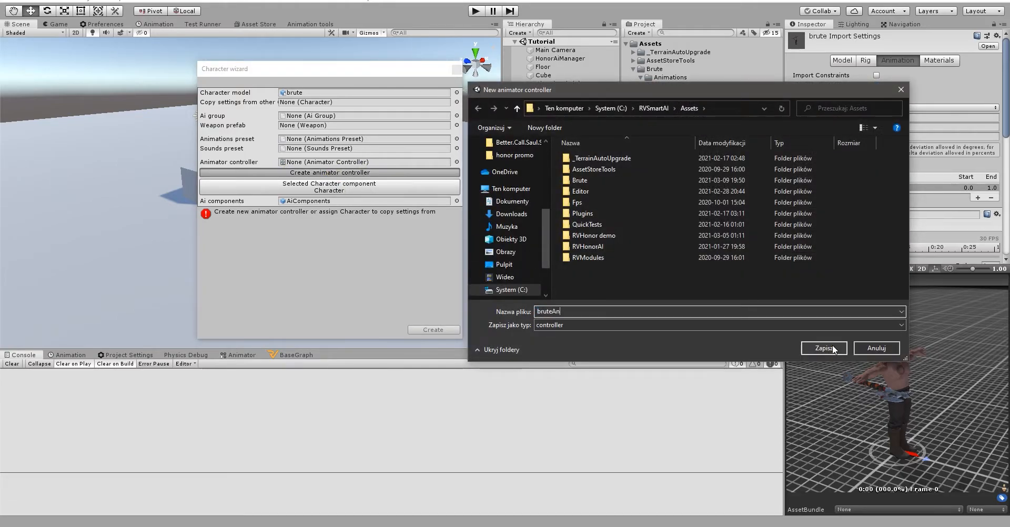
{"action": "type", "text": "imationController"}
{"action": "left_click", "coordinate": [833, 349]}
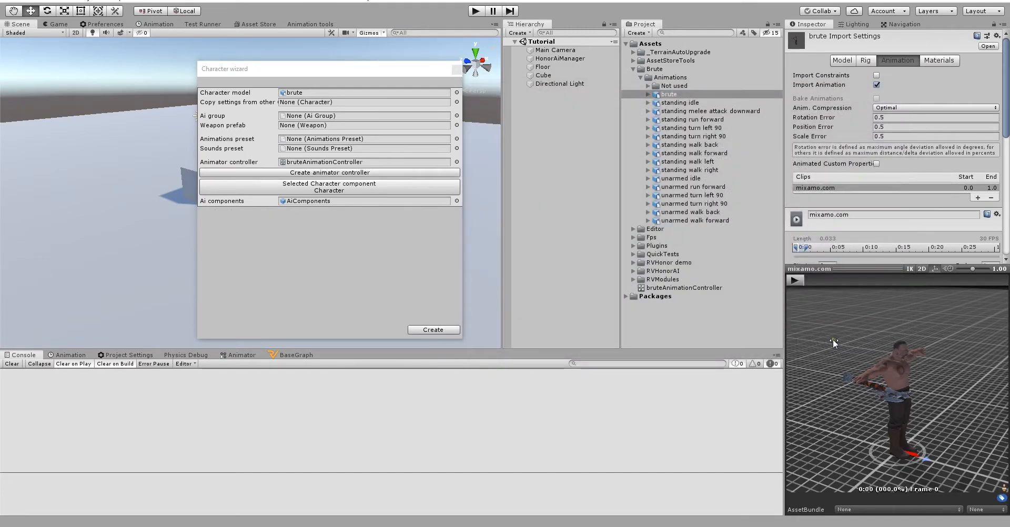
{"action": "left_click_drag", "start_coordinate": [672, 291], "coordinate": [687, 77]}
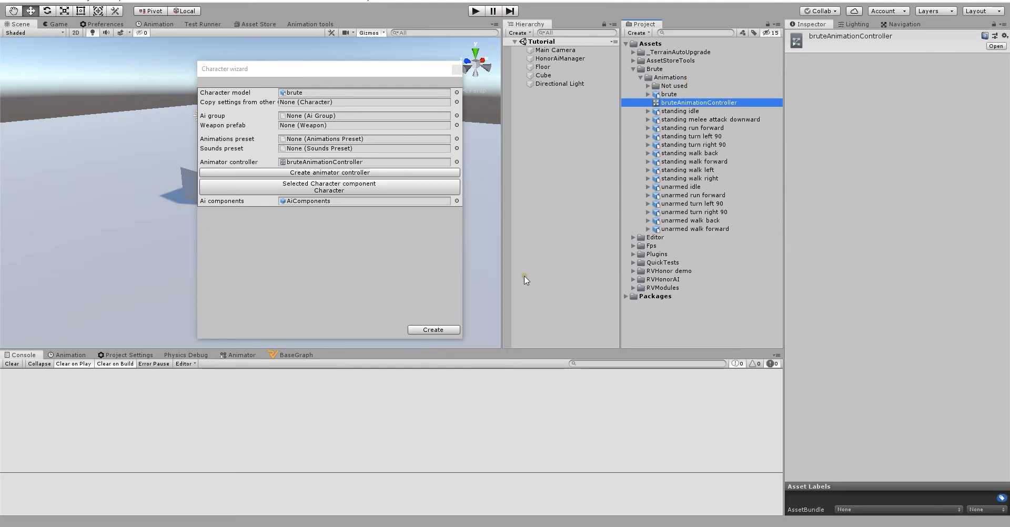
Step: Create the brute character from the wizard and lower it toward the floor to a Y position of 0.49
{"action": "left_click", "coordinate": [432, 330]}
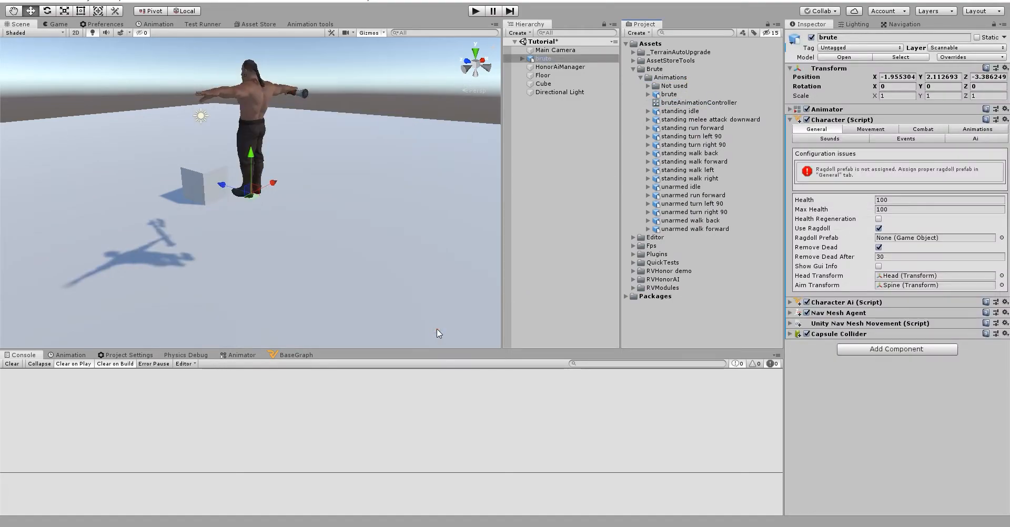
{"action": "left_click_drag", "start_coordinate": [250, 153], "coordinate": [266, 232]}
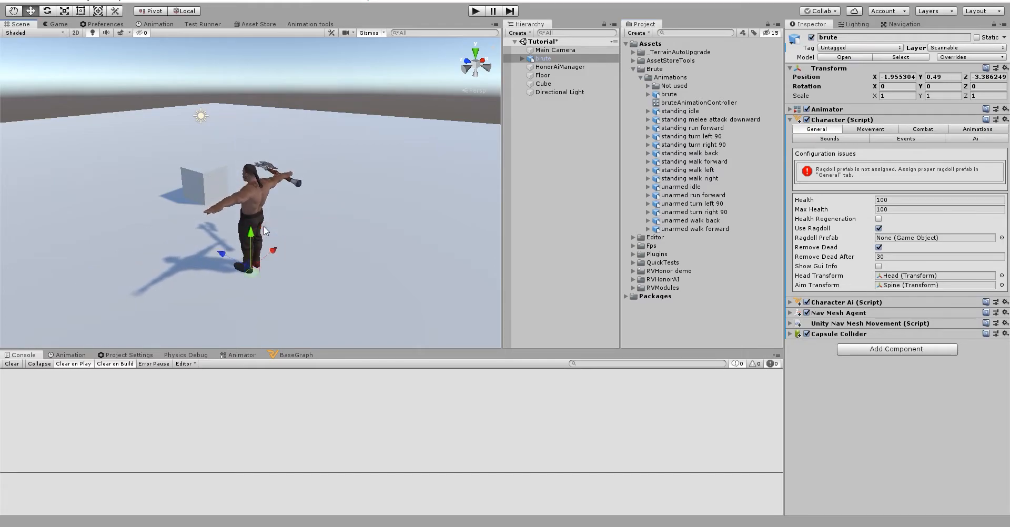
Step: Create a folder named Combat inside the Brute Animations folder
{"action": "right_click", "coordinate": [683, 78]}
{"action": "mouse_move", "coordinate": [760, 83]}
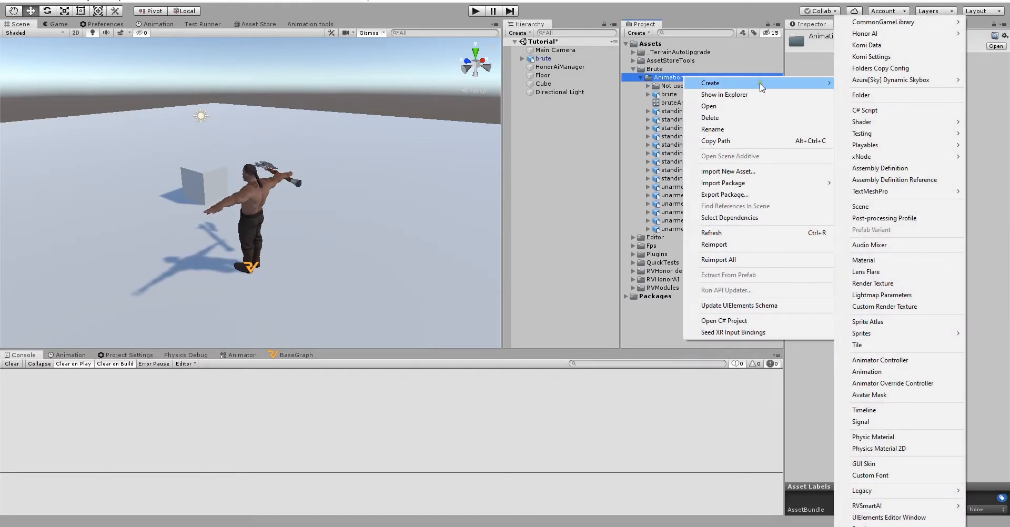
{"action": "left_click", "coordinate": [884, 95]}
{"action": "type", "text": "Combat"}
{"action": "key", "text": "Return"}
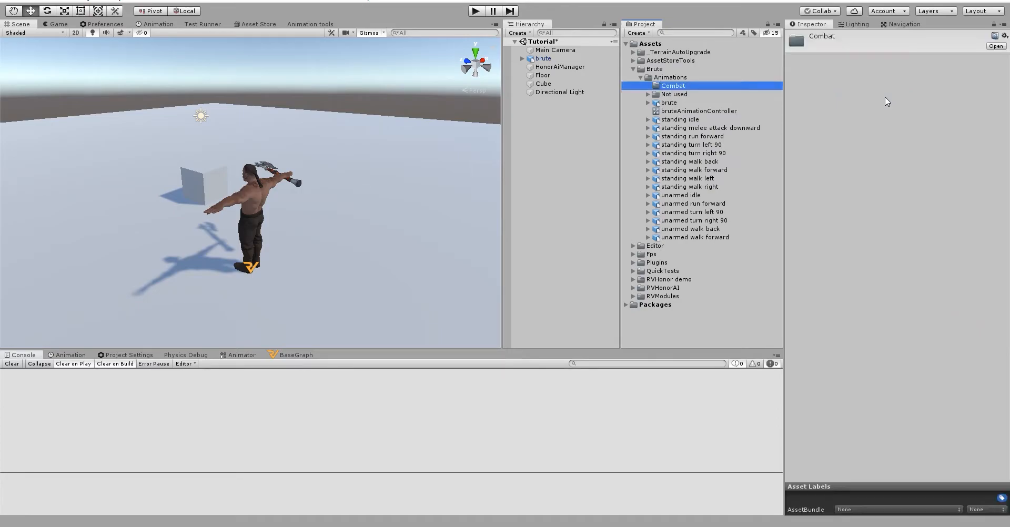
Step: Move all the standing animation models, from standing idle to standing walk right, into the Combat folder and check its contents
{"action": "left_click", "coordinate": [685, 187]}
{"action": "left_click", "coordinate": [681, 125], "text": "shift"}
{"action": "left_click_drag", "start_coordinate": [684, 121], "coordinate": [684, 86]}
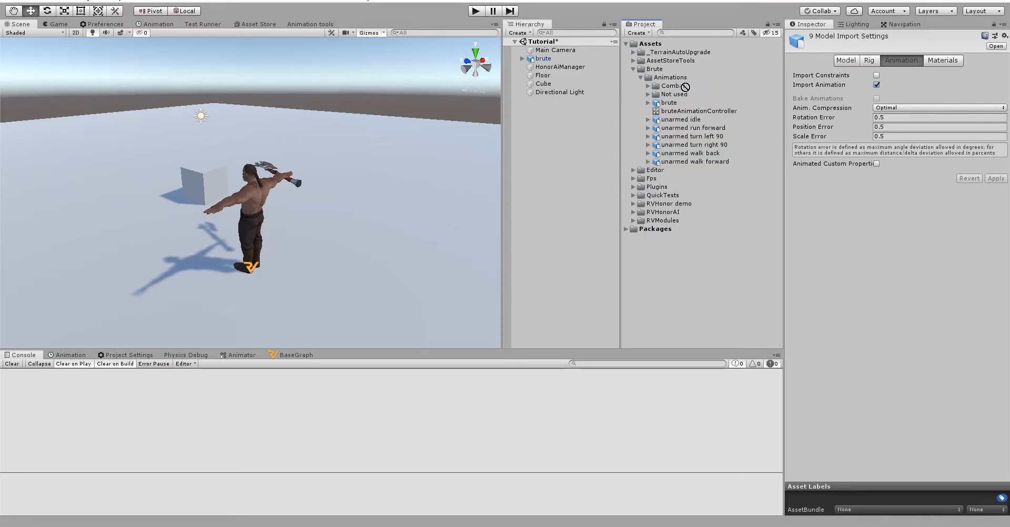
{"action": "left_click", "coordinate": [647, 87]}
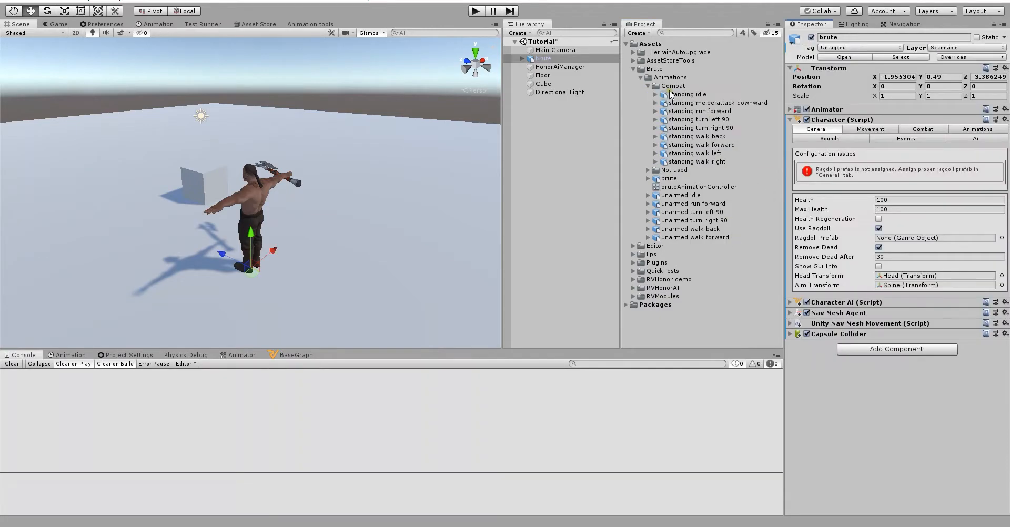
{"action": "left_click", "coordinate": [648, 86]}
Step: Find the clips in the Brute Animations folder with the auto animation assigner and review the detected movement animations
{"action": "left_click", "coordinate": [305, 1]}
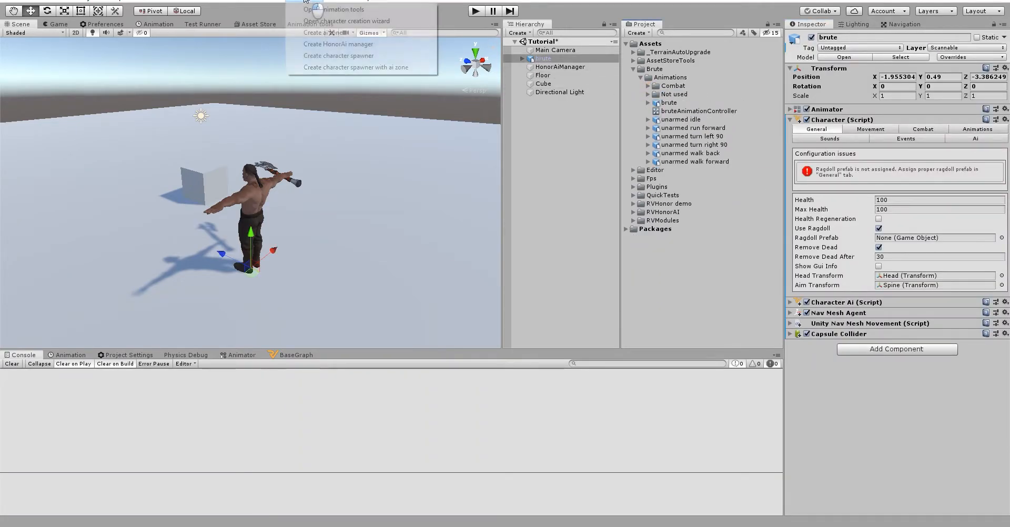
{"action": "left_click", "coordinate": [329, 10]}
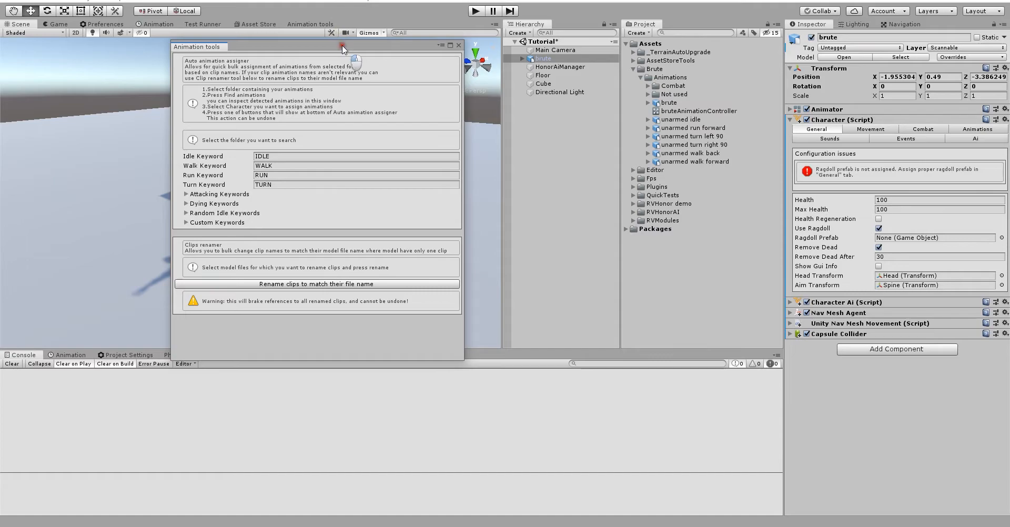
{"action": "left_click_drag", "start_coordinate": [342, 45], "coordinate": [357, 59]}
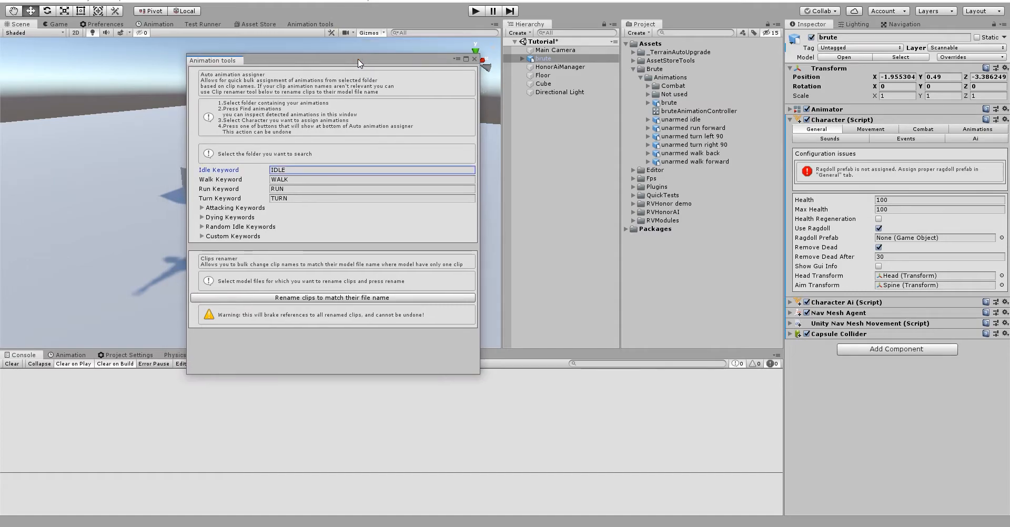
{"action": "left_click", "coordinate": [670, 78]}
{"action": "left_click", "coordinate": [335, 150]}
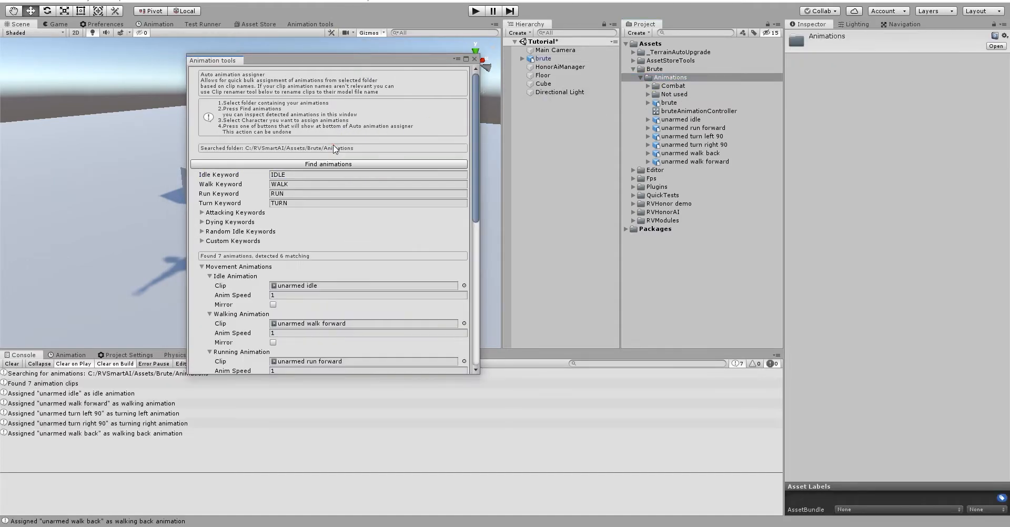
{"action": "left_click_drag", "start_coordinate": [475, 156], "coordinate": [475, 235]}
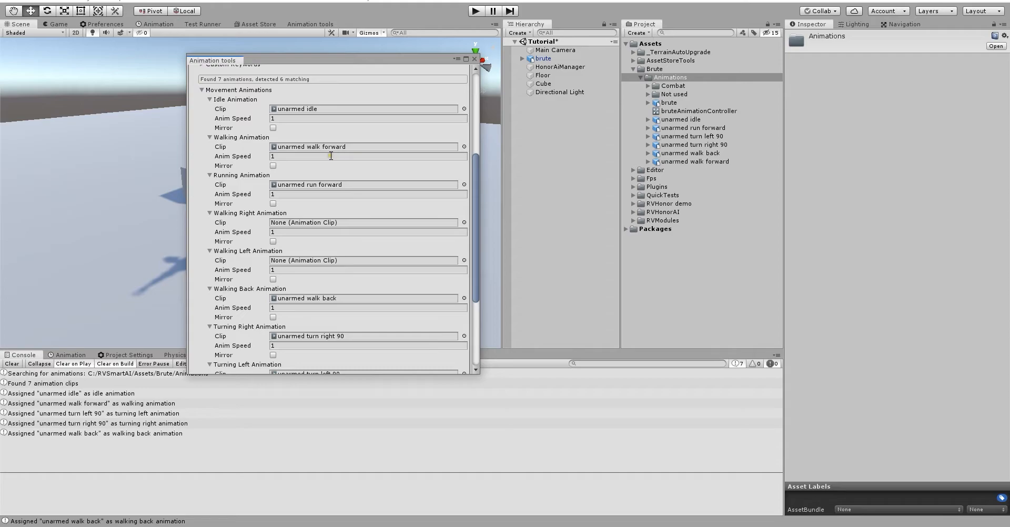
{"action": "left_click_drag", "start_coordinate": [478, 183], "coordinate": [475, 212]}
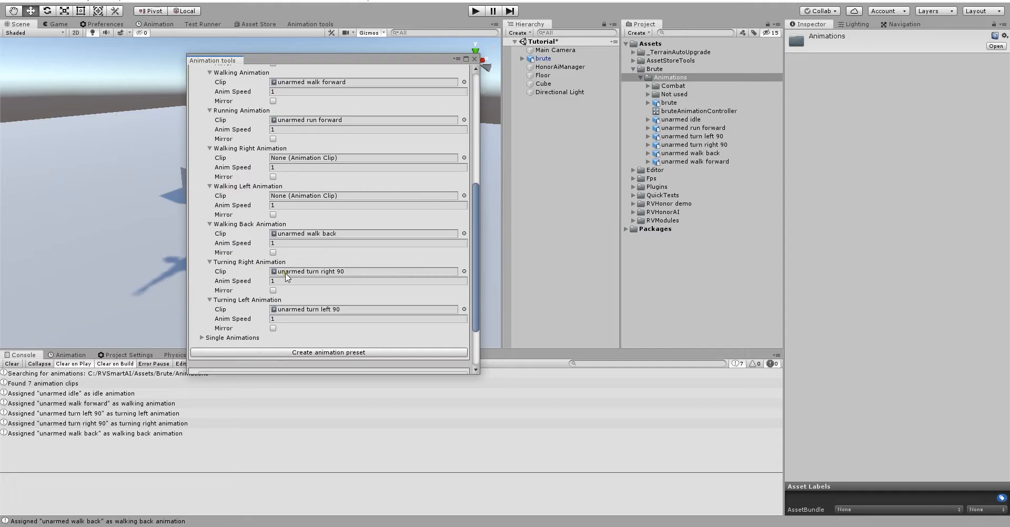
{"action": "left_click_drag", "start_coordinate": [475, 242], "coordinate": [474, 213]}
{"action": "left_click", "coordinate": [231, 86]}
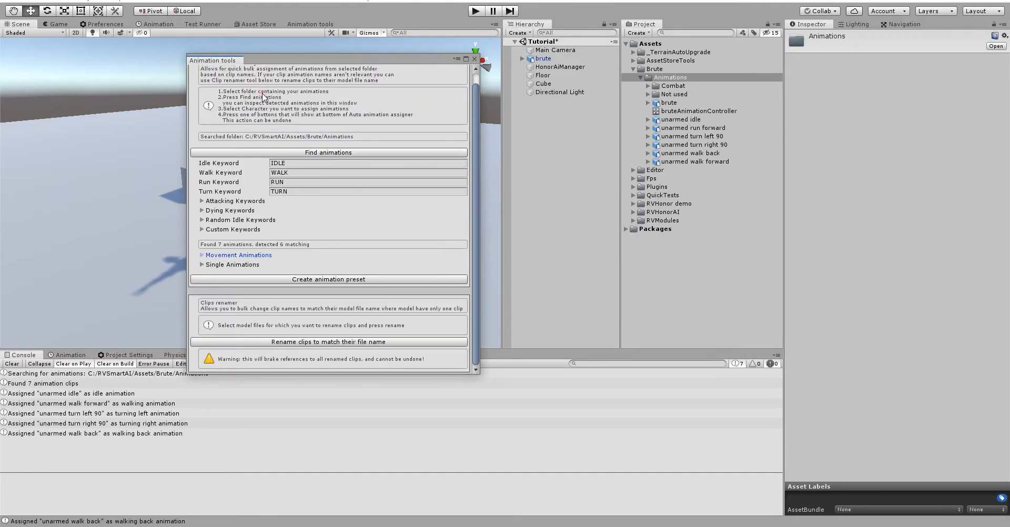
Step: Check the single animations found in the Animations folder and assign the detected movement animations to the brute
{"action": "left_click", "coordinate": [260, 265]}
{"action": "scroll", "coordinate": [321, 251], "scroll_direction": "down", "scroll_amount": 3}
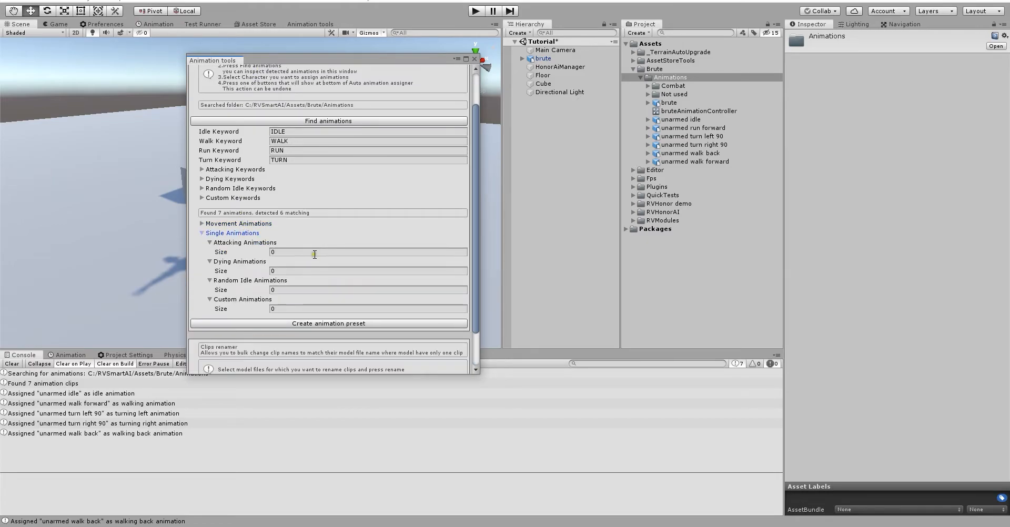
{"action": "left_click", "coordinate": [242, 235]}
{"action": "left_click", "coordinate": [557, 59]}
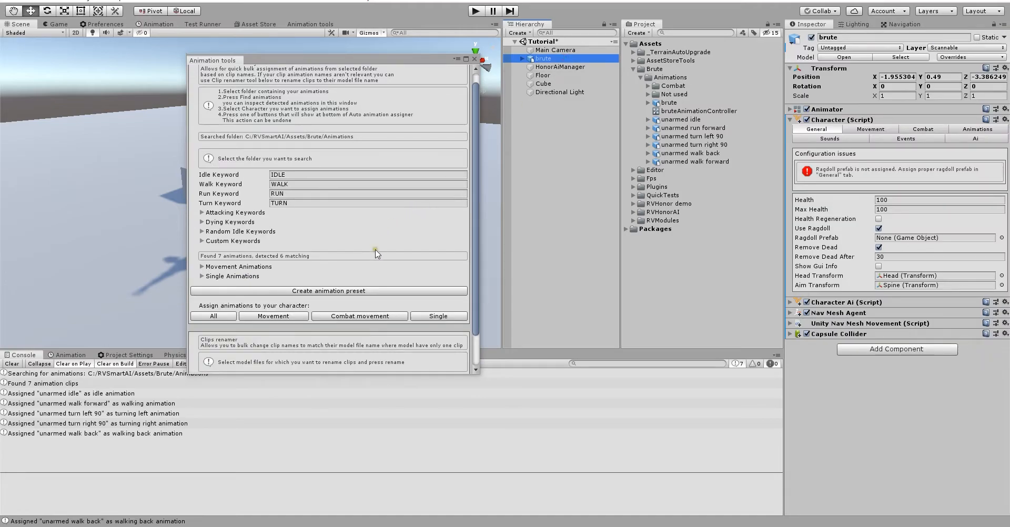
{"action": "left_click", "coordinate": [274, 317]}
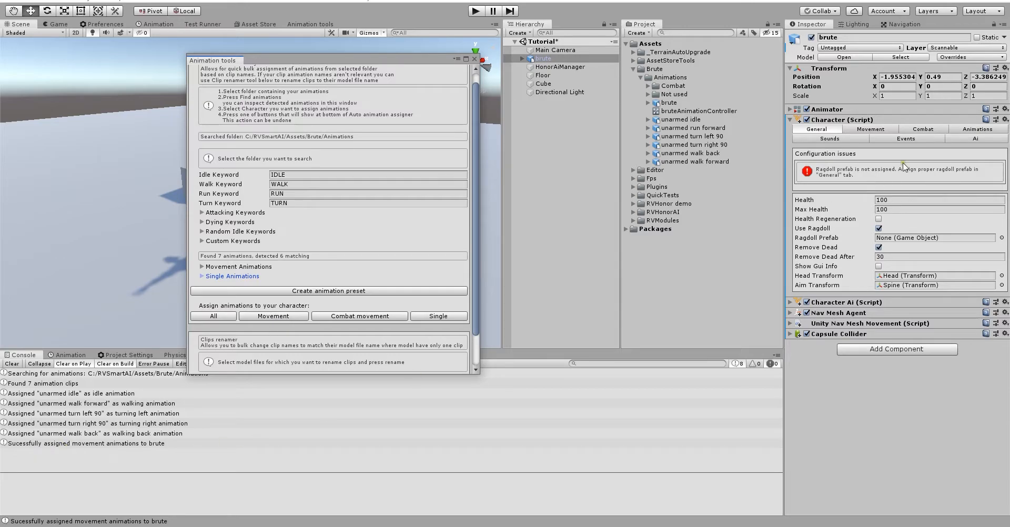
Step: Examine the brute character's movement, combat movement and single animation slots in its Character component
{"action": "left_click", "coordinate": [968, 130]}
{"action": "scroll", "coordinate": [902, 263], "scroll_direction": "down", "scroll_amount": 3}
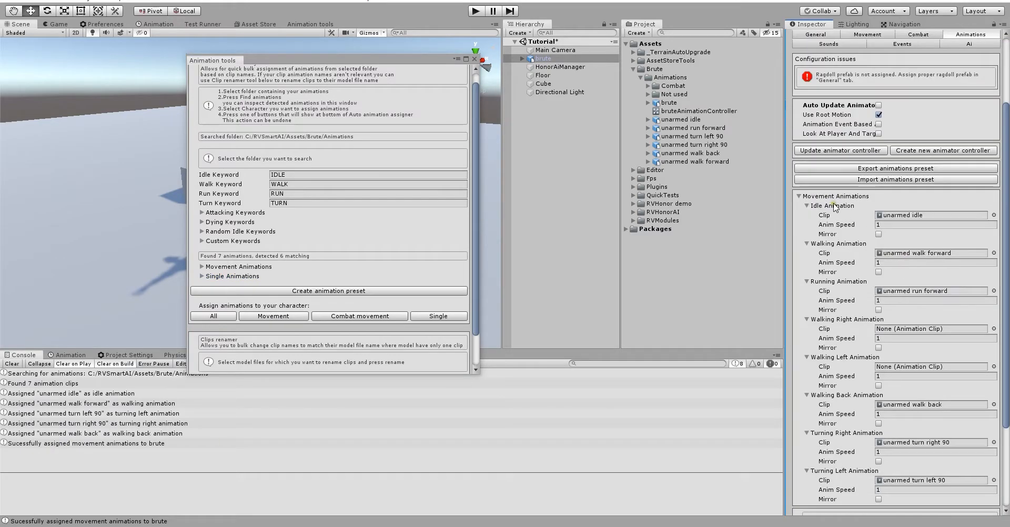
{"action": "left_click", "coordinate": [835, 198]}
{"action": "left_click", "coordinate": [826, 345]}
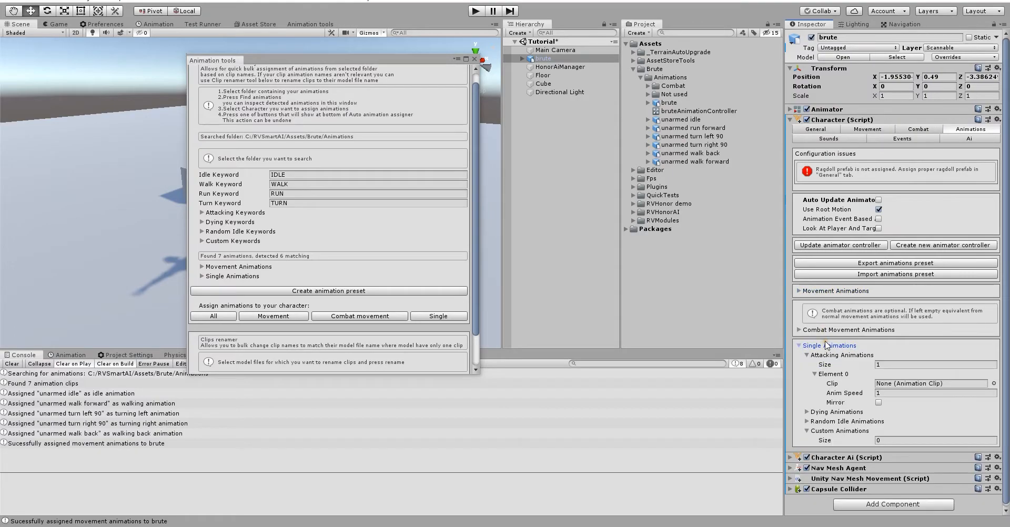
{"action": "left_click", "coordinate": [841, 431]}
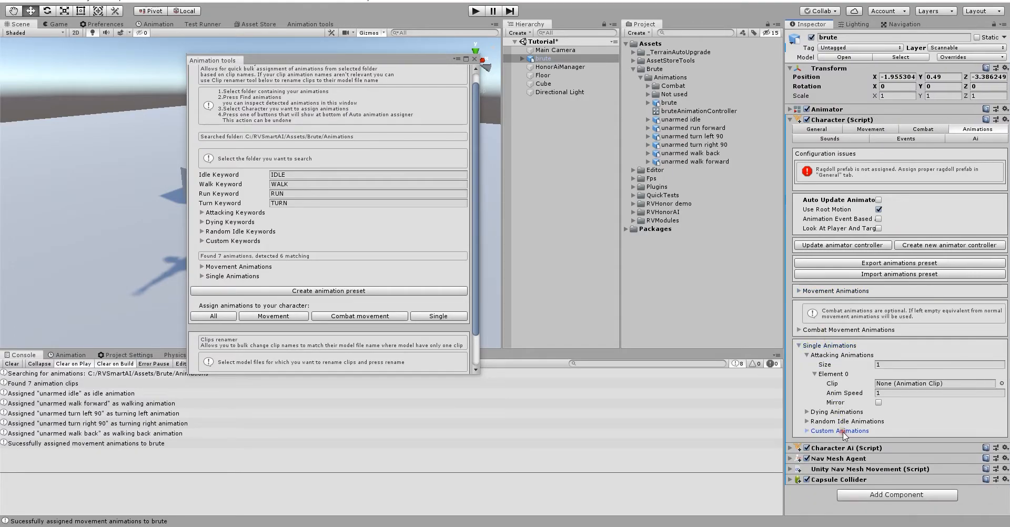
{"action": "left_click", "coordinate": [825, 291]}
{"action": "left_click", "coordinate": [824, 291]}
{"action": "left_click", "coordinate": [828, 329]}
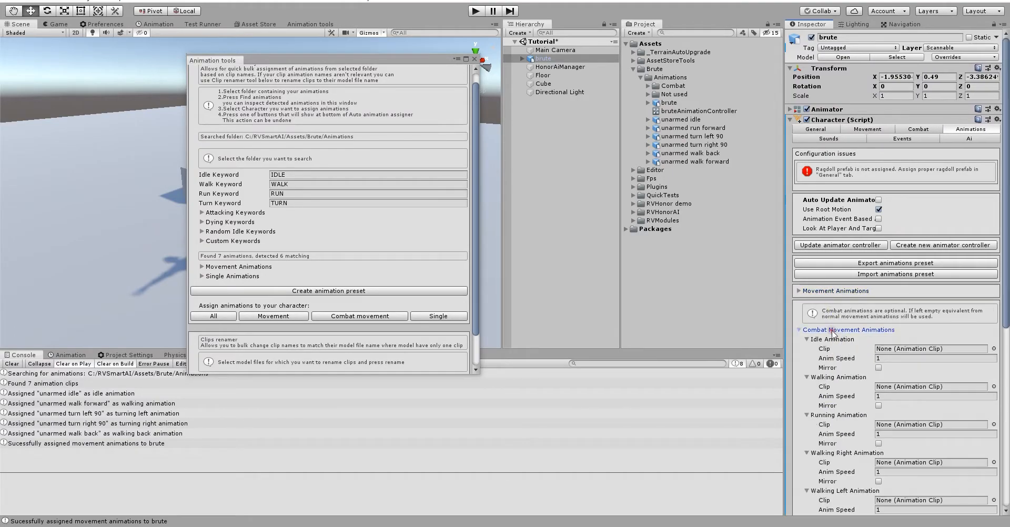
{"action": "scroll", "coordinate": [827, 330], "scroll_direction": "down", "scroll_amount": 3}
{"action": "left_click", "coordinate": [843, 235]}
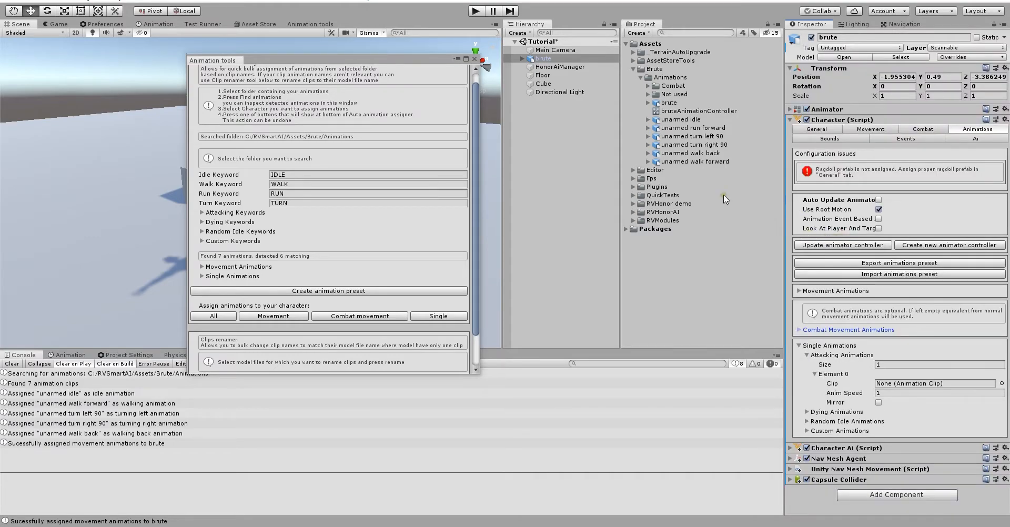
Step: Find the clips in the Combat folder with the auto animation assigner and locate the detected attacking clip in the project
{"action": "left_click", "coordinate": [676, 86]}
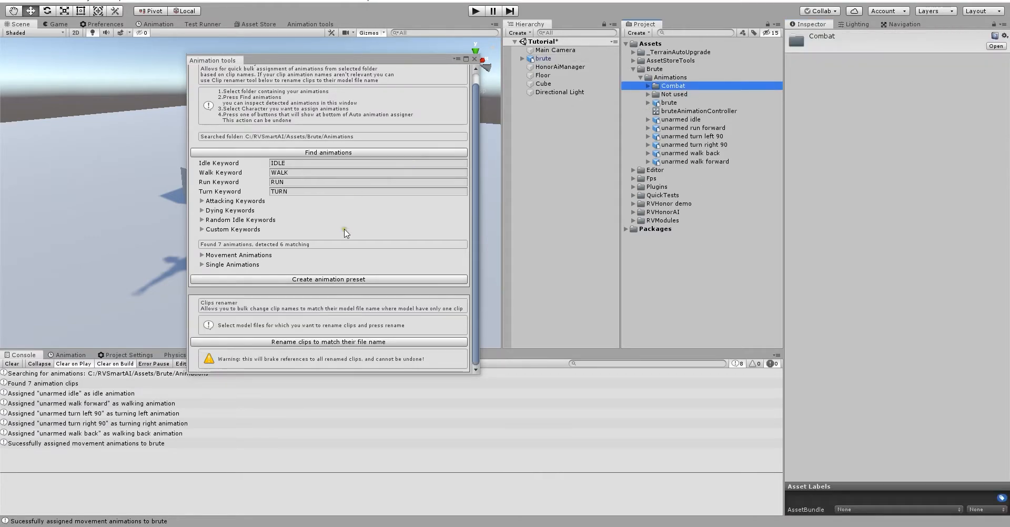
{"action": "left_click", "coordinate": [329, 154]}
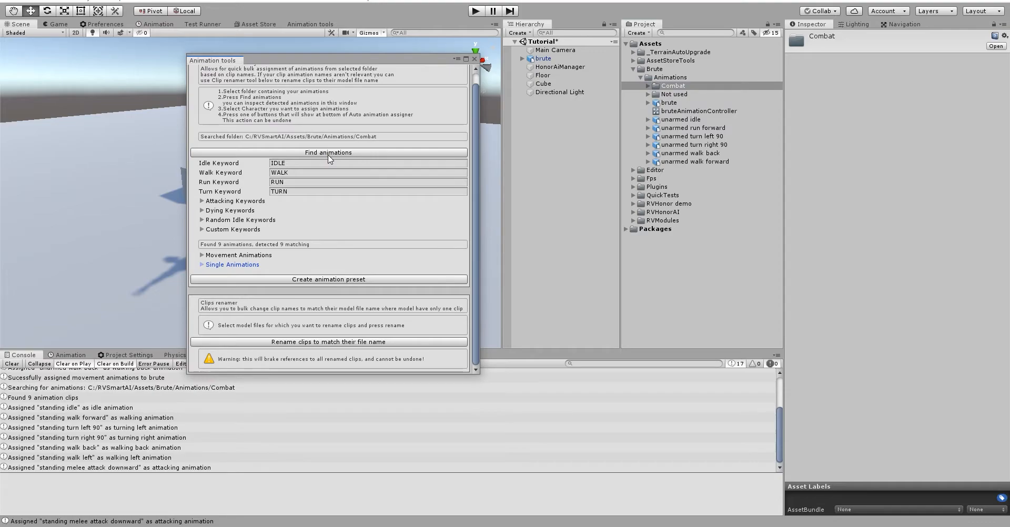
{"action": "left_click", "coordinate": [222, 211]}
{"action": "left_click", "coordinate": [222, 210]}
{"action": "left_click", "coordinate": [230, 264]}
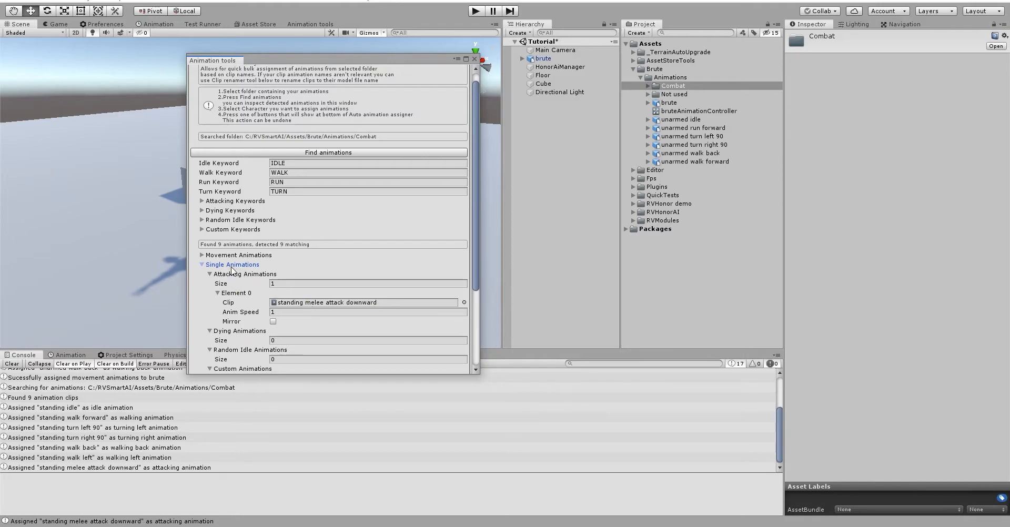
{"action": "left_click", "coordinate": [305, 302]}
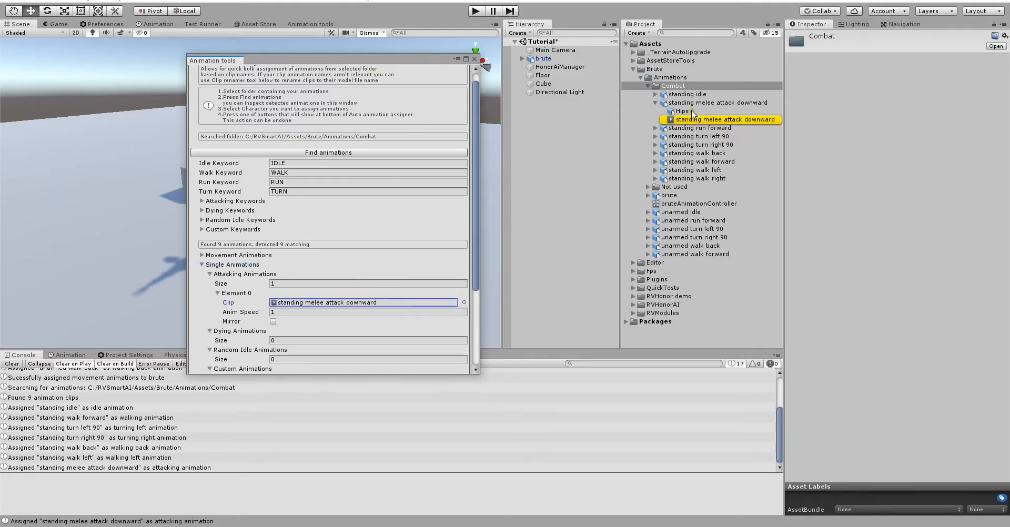
Step: Review the detected combat movement clips and locate the walking animation's source clip in the Combat folder
{"action": "left_click", "coordinate": [223, 264]}
{"action": "left_click", "coordinate": [220, 255]}
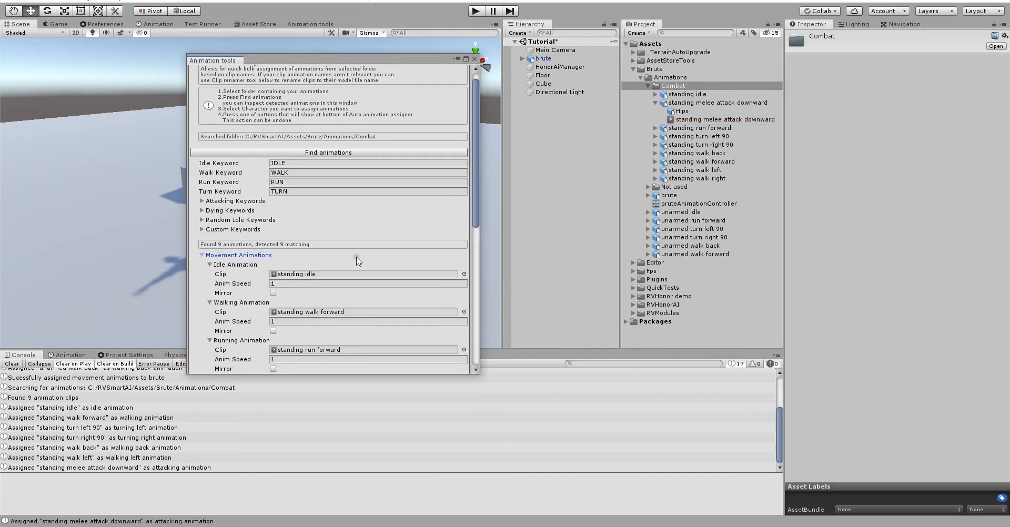
{"action": "scroll", "coordinate": [354, 257], "scroll_direction": "down", "scroll_amount": 3}
{"action": "left_click", "coordinate": [333, 251]}
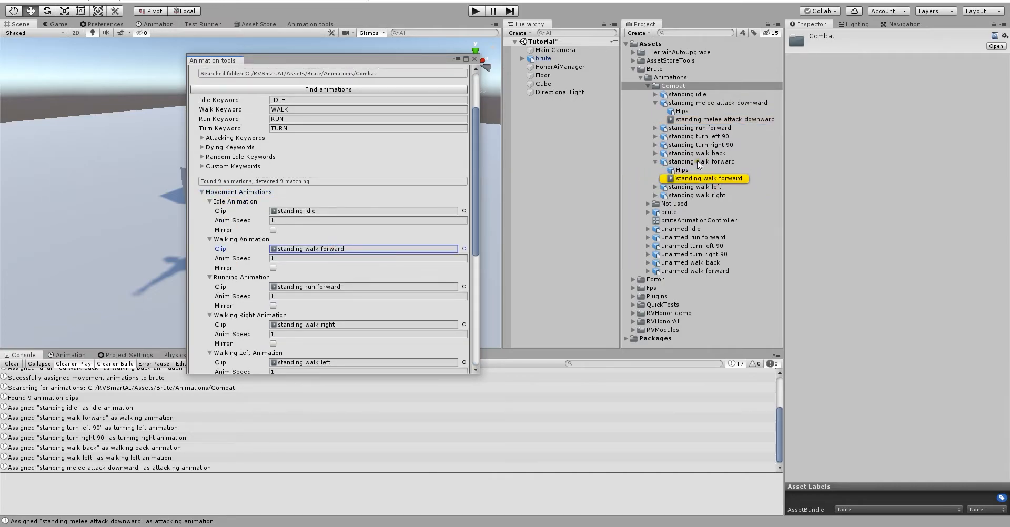
{"action": "left_click", "coordinate": [655, 162]}
{"action": "left_click", "coordinate": [655, 103]}
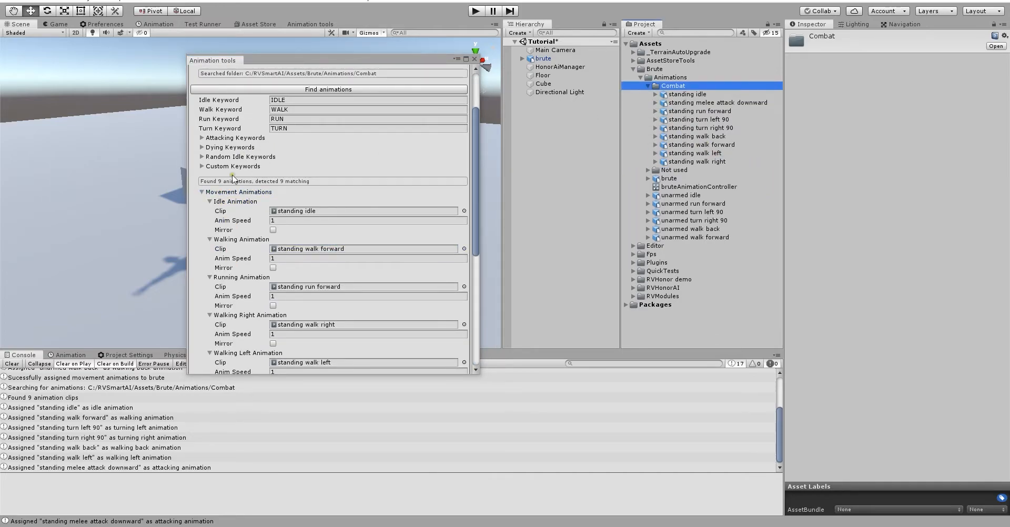
Step: Assign the detected clips to the brute as combat movement animations and check its combat movement slots
{"action": "left_click", "coordinate": [238, 193]}
{"action": "left_click", "coordinate": [542, 58]}
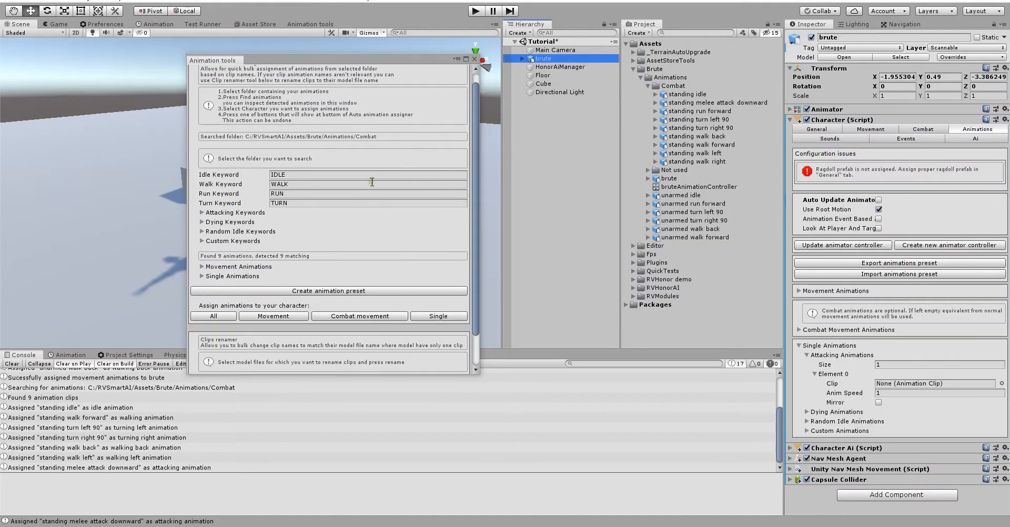
{"action": "left_click", "coordinate": [361, 317]}
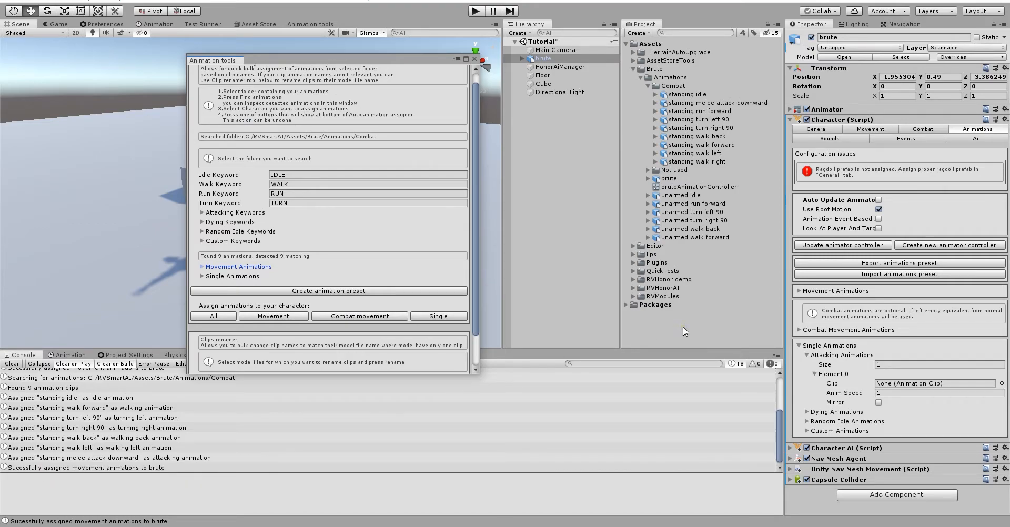
{"action": "left_click", "coordinate": [831, 330]}
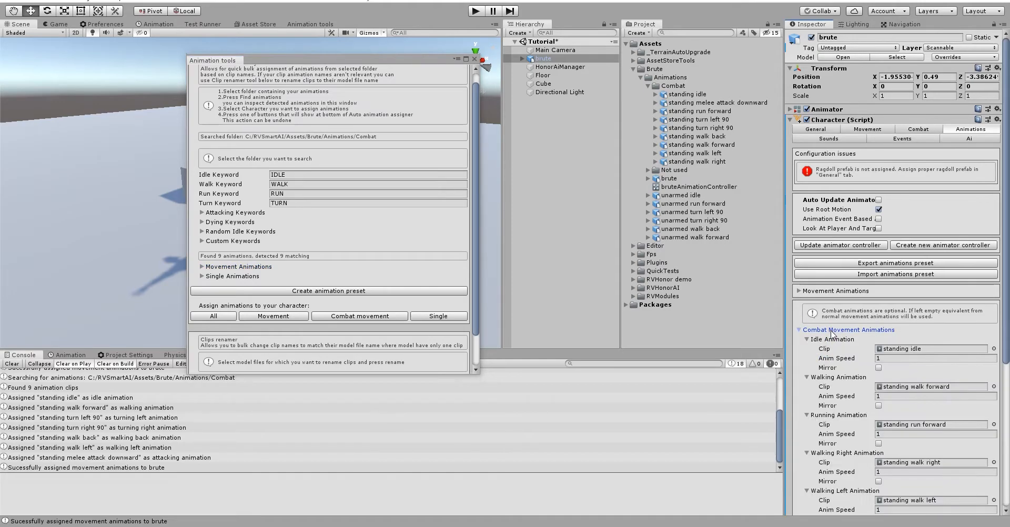
{"action": "scroll", "coordinate": [831, 332], "scroll_direction": "down", "scroll_amount": 6}
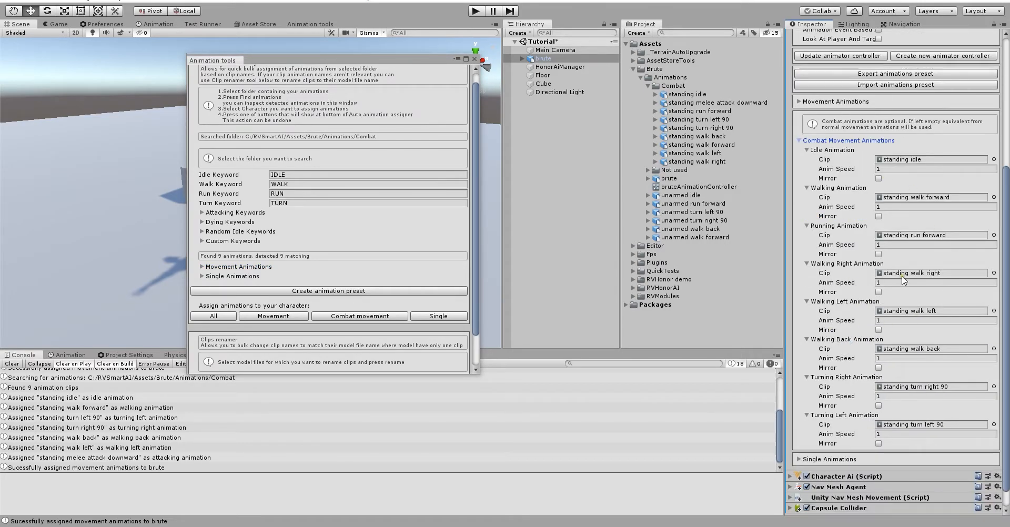
{"action": "scroll", "coordinate": [889, 258], "scroll_direction": "up", "scroll_amount": 1}
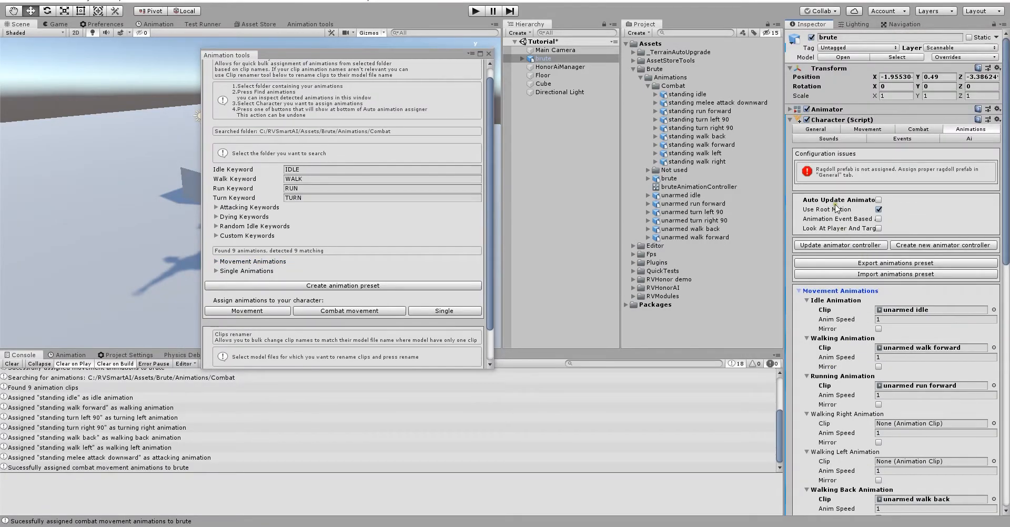
Step: Revert the brute's Auto Update Animator option to its prefab value and collapse both movement animation lists
{"action": "right_click", "coordinate": [838, 205]}
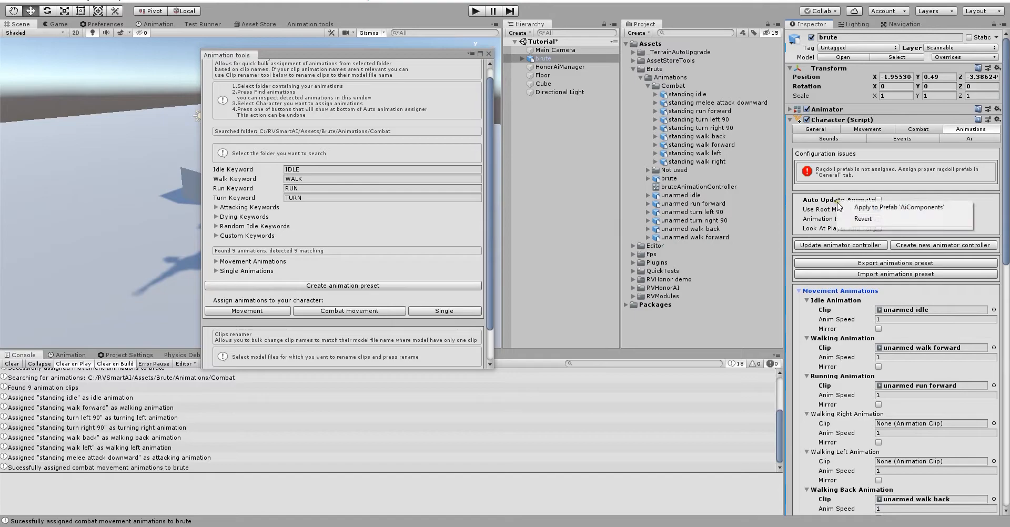
{"action": "left_click", "coordinate": [862, 218]}
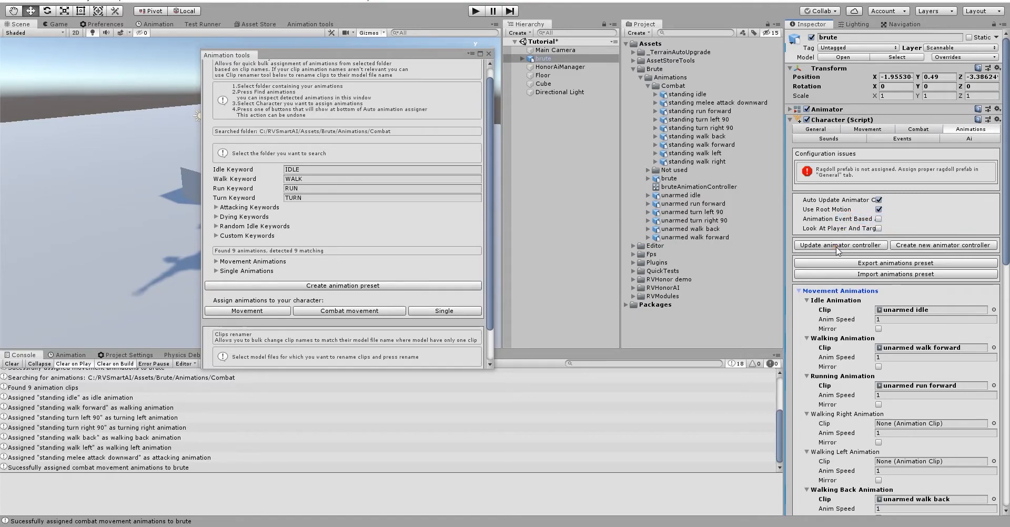
{"action": "left_click", "coordinate": [839, 291]}
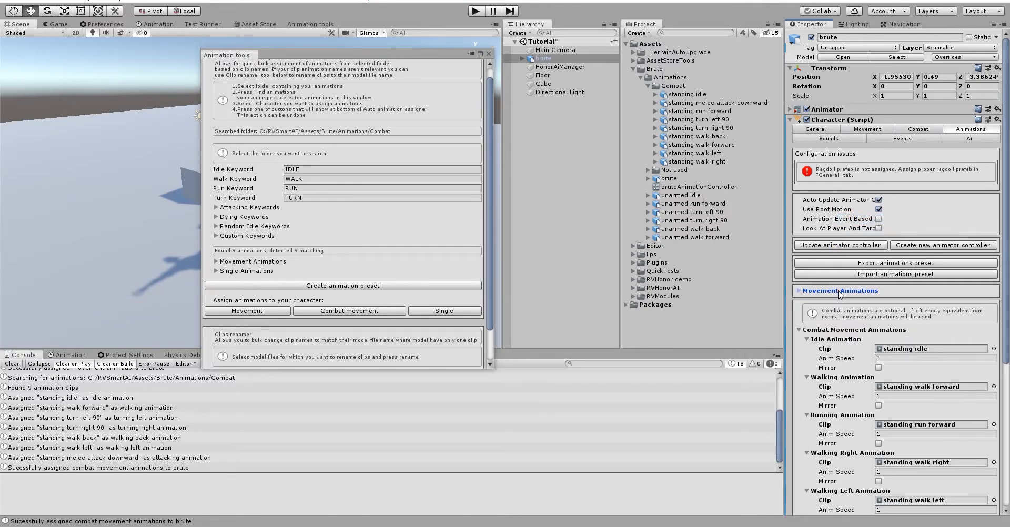
{"action": "left_click", "coordinate": [861, 329]}
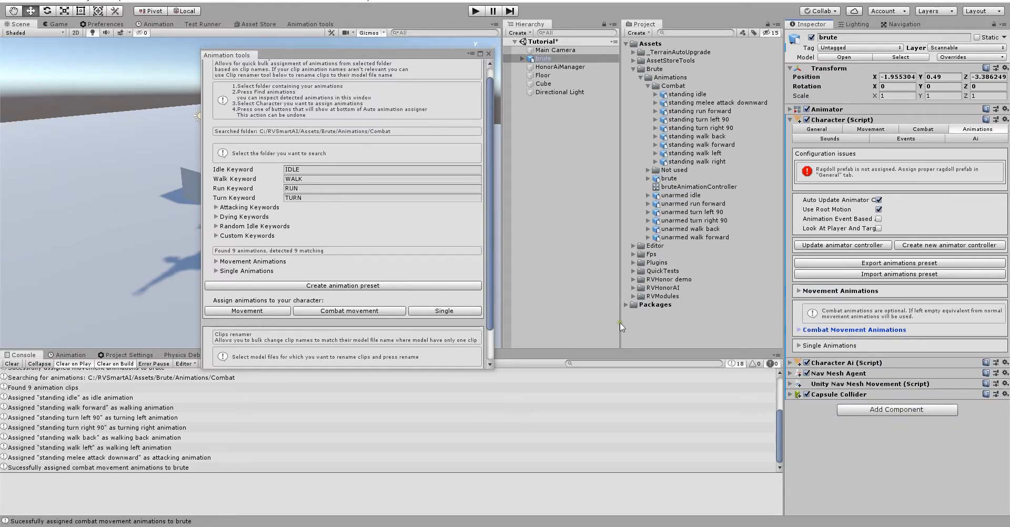
Step: Assign the detected single animations to the brute and check its attacking animation entry
{"action": "left_click", "coordinate": [447, 312]}
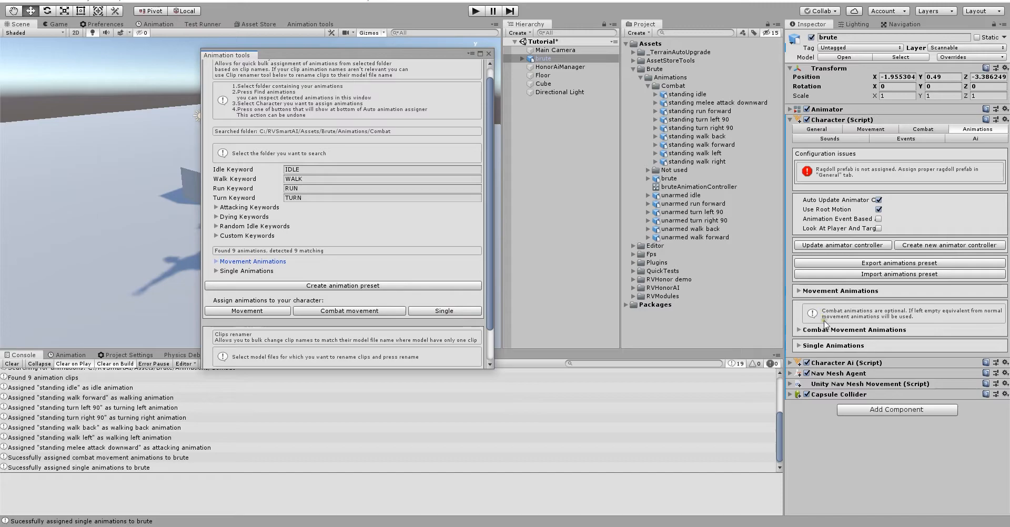
{"action": "left_click", "coordinate": [831, 346]}
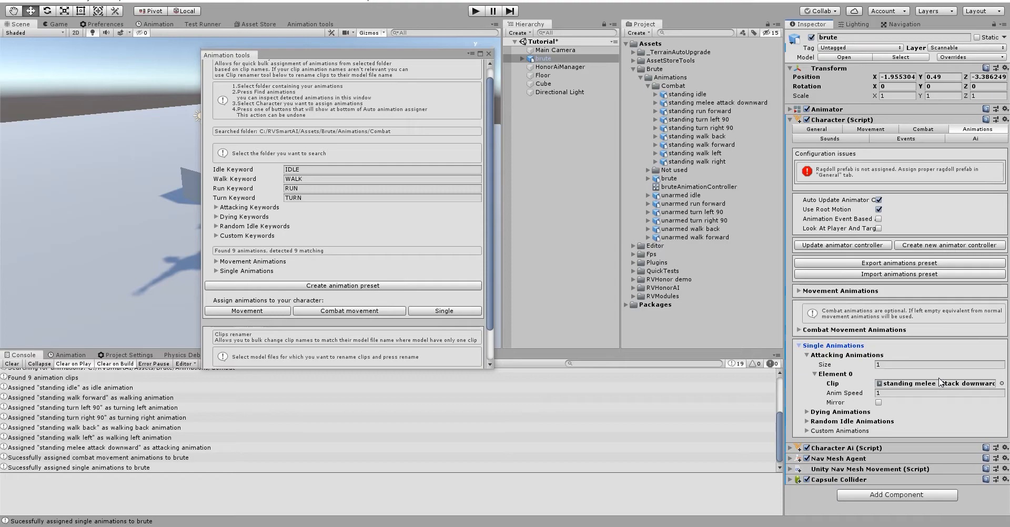
{"action": "left_click", "coordinate": [849, 346]}
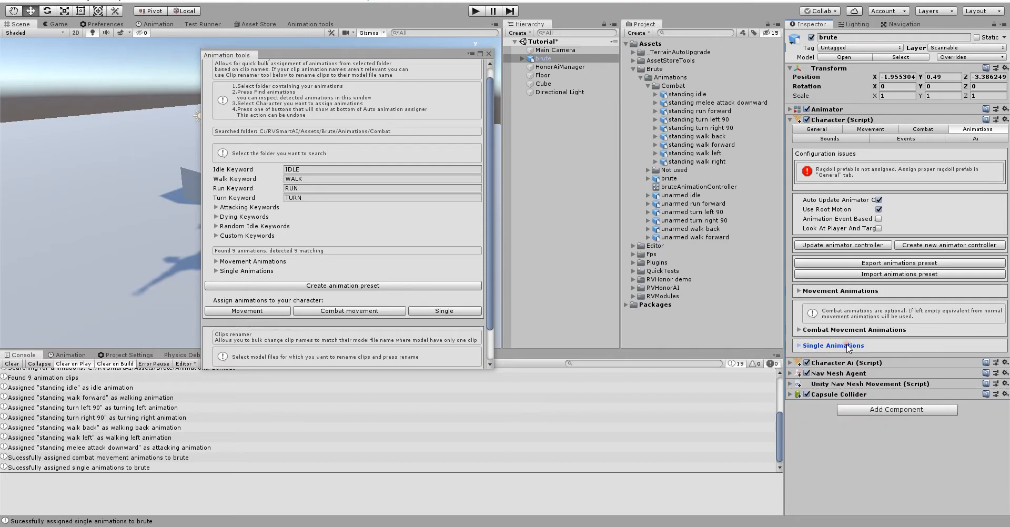
Step: Set the brute's Walking Right and Walking Left clips to standing walk right and standing walk left, and dock the Animation tools window beside the scene view
{"action": "left_click", "coordinate": [848, 292]}
{"action": "left_click_drag", "start_coordinate": [1006, 256], "coordinate": [1006, 352]}
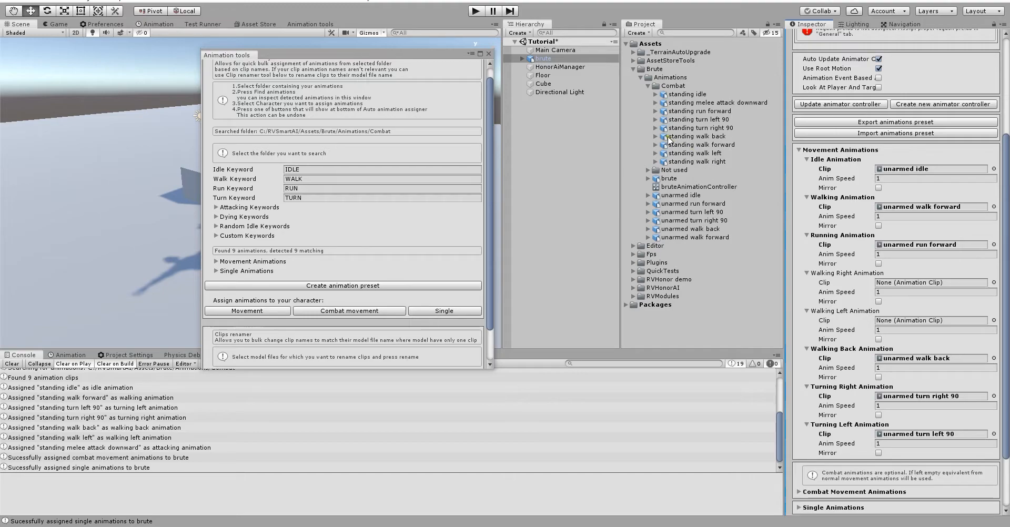
{"action": "left_click", "coordinate": [656, 162]}
{"action": "left_click_drag", "start_coordinate": [679, 178], "coordinate": [929, 283]}
{"action": "left_click", "coordinate": [654, 153]}
{"action": "left_click_drag", "start_coordinate": [694, 170], "coordinate": [910, 325]}
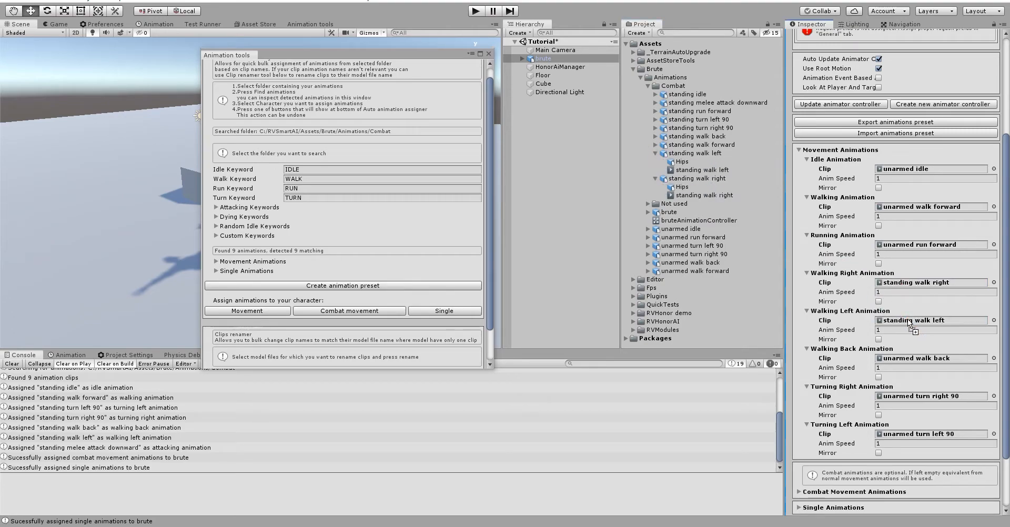
{"action": "left_click_drag", "start_coordinate": [227, 55], "coordinate": [368, 31]}
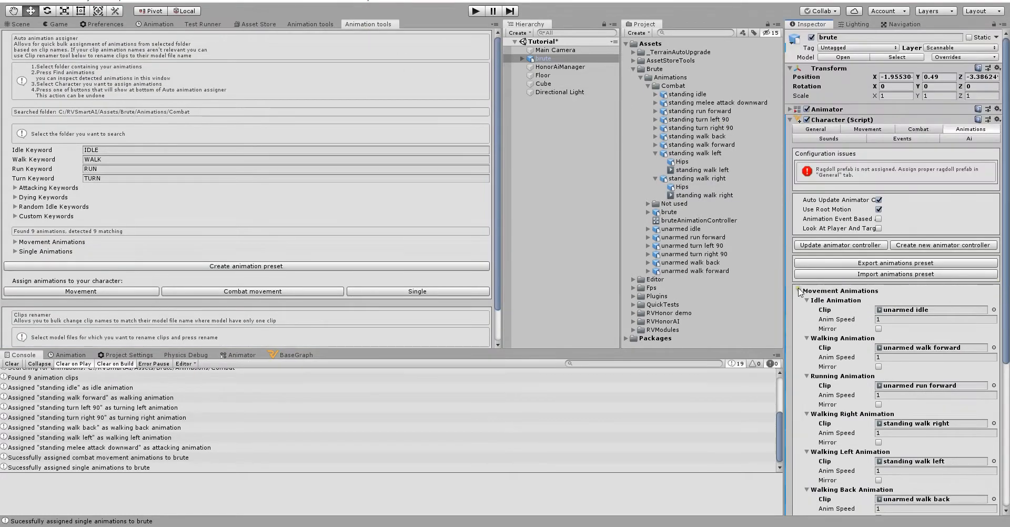
{"action": "left_click", "coordinate": [799, 291]}
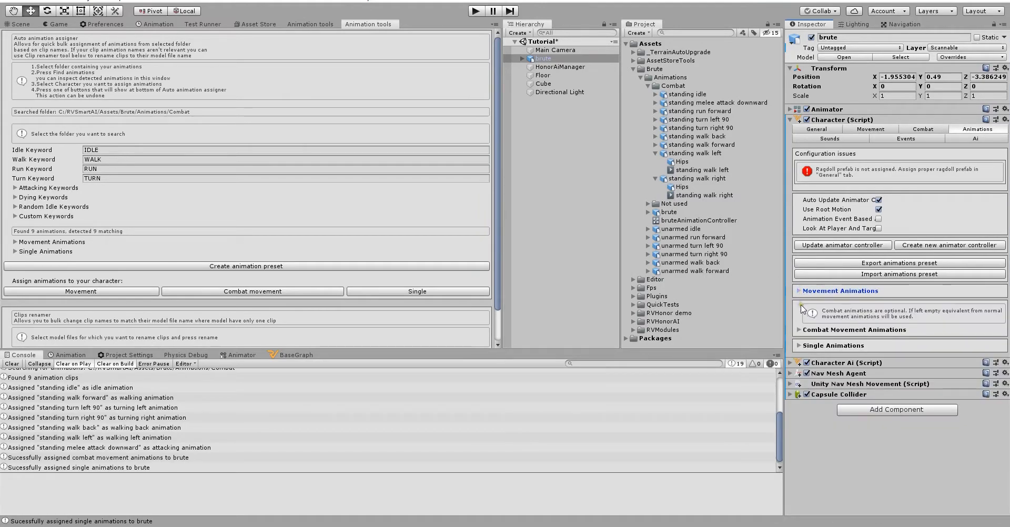
Step: Set the size of the brute's Dying Animations list to 1
{"action": "left_click", "coordinate": [799, 346]}
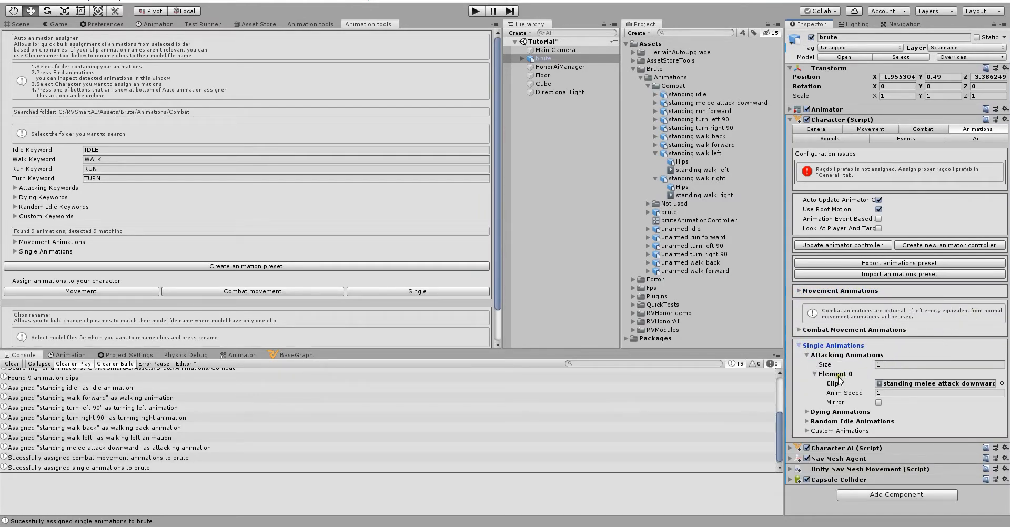
{"action": "left_click", "coordinate": [815, 374]}
{"action": "left_click", "coordinate": [830, 384]}
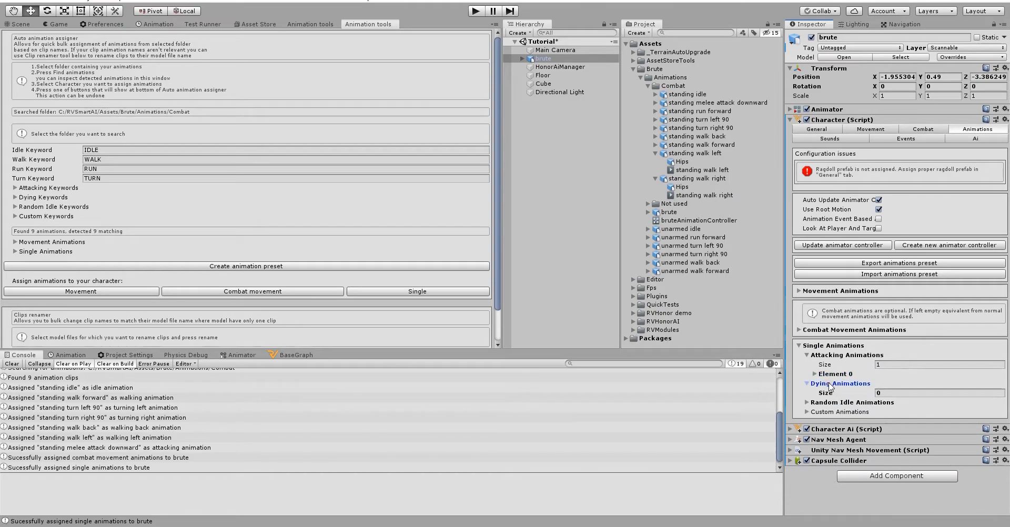
{"action": "left_click", "coordinate": [898, 393]}
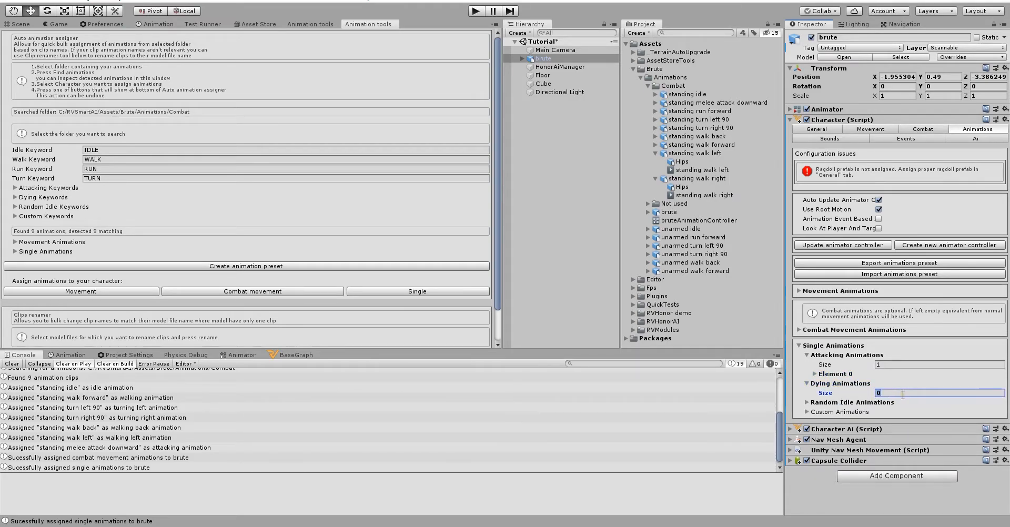
{"action": "type", "text": "1"}
{"action": "key", "text": "Return"}
Step: Assign the dying1 clip to the first entry of the brute's Dying Animations and set its animation speed to 1
{"action": "left_click", "coordinate": [993, 411]}
{"action": "type", "text": "die"}
{"action": "type", "text": "dyi"}
{"action": "key", "text": "Down"}
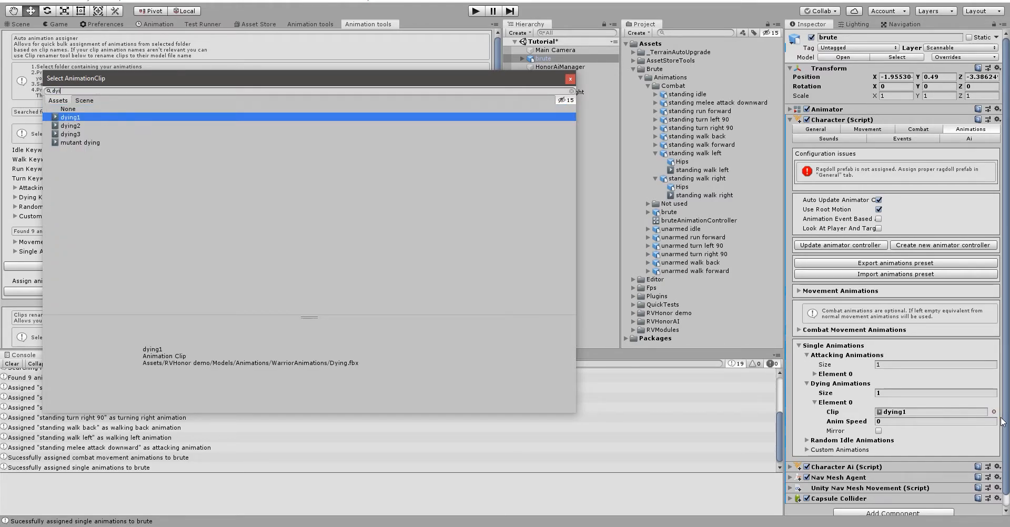
{"action": "key", "text": "Return"}
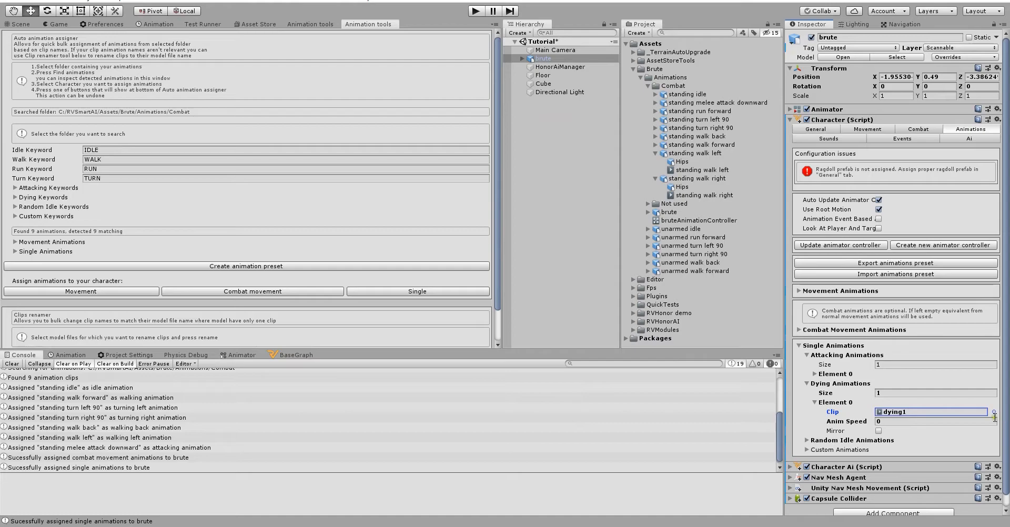
{"action": "left_click", "coordinate": [977, 422]}
{"action": "type", "text": "1"}
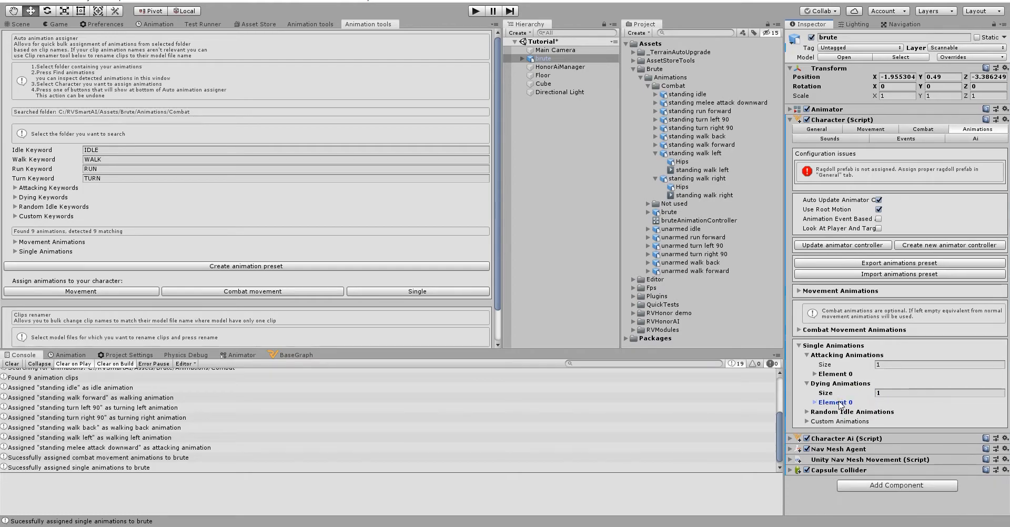
Step: Locate the brute's attacking clip in the project and open the import settings of standing melee attack downward
{"action": "left_click", "coordinate": [840, 384]}
{"action": "left_click", "coordinate": [842, 375]}
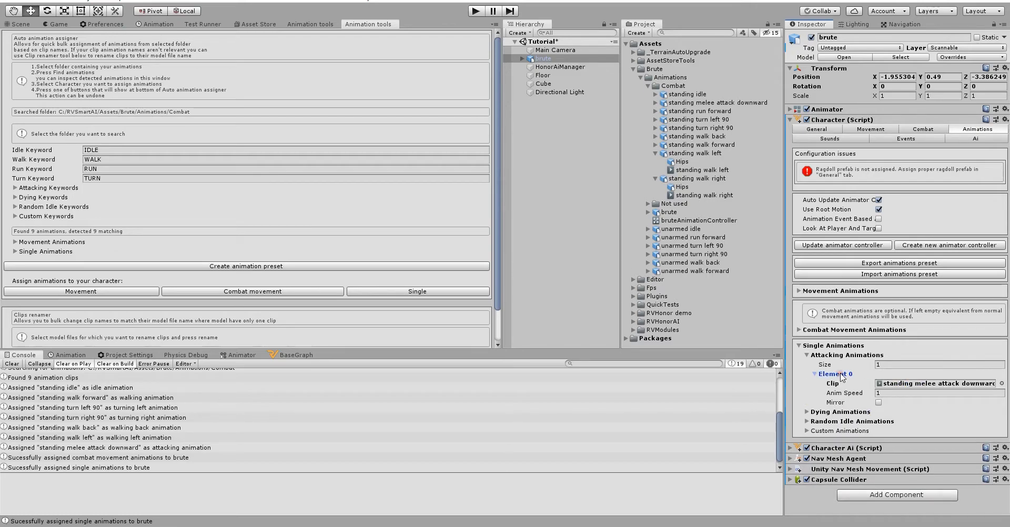
{"action": "left_click", "coordinate": [927, 383]}
{"action": "left_click", "coordinate": [722, 104]}
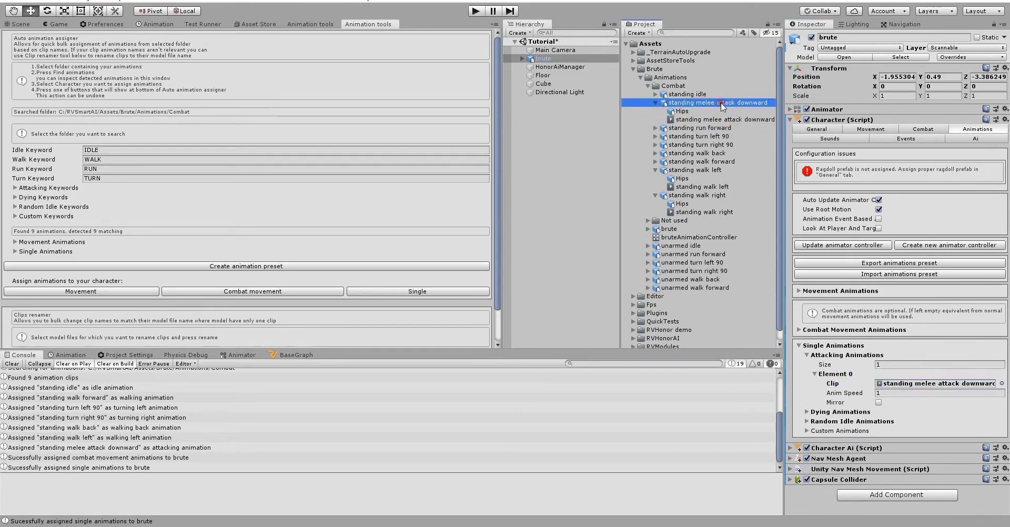
{"action": "scroll", "coordinate": [796, 216], "scroll_direction": "down", "scroll_amount": 10}
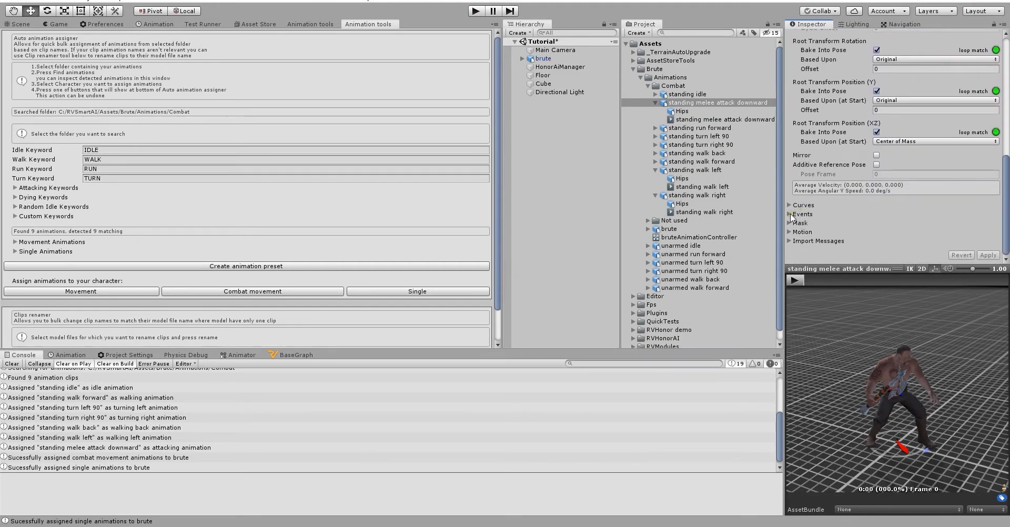
Step: Add an animation event at frame 25 of the standing melee attack downward clip calling the function Attack, and apply the import settings
{"action": "left_click", "coordinate": [791, 215]}
{"action": "left_click_drag", "start_coordinate": [1007, 175], "coordinate": [1007, 205]}
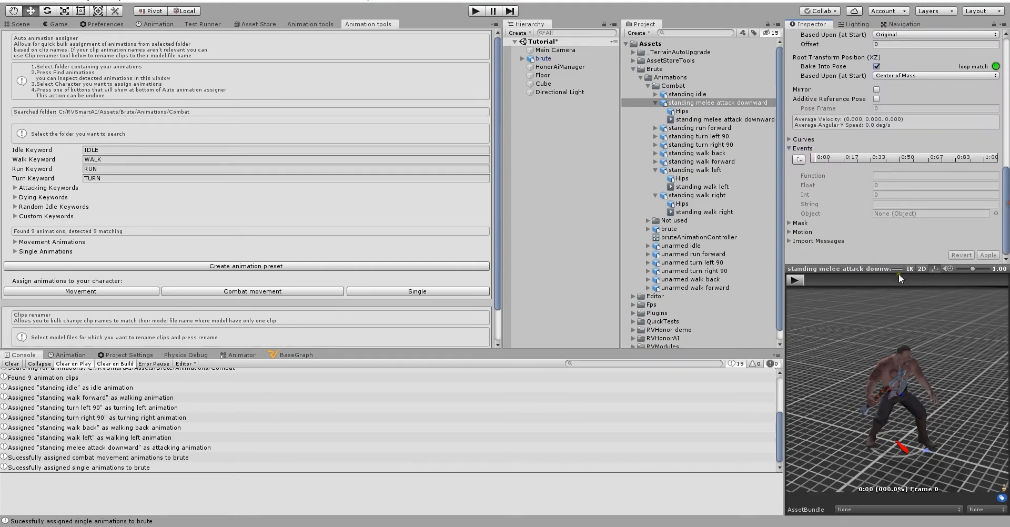
{"action": "left_click_drag", "start_coordinate": [808, 280], "coordinate": [880, 284]}
{"action": "left_click", "coordinate": [798, 160]}
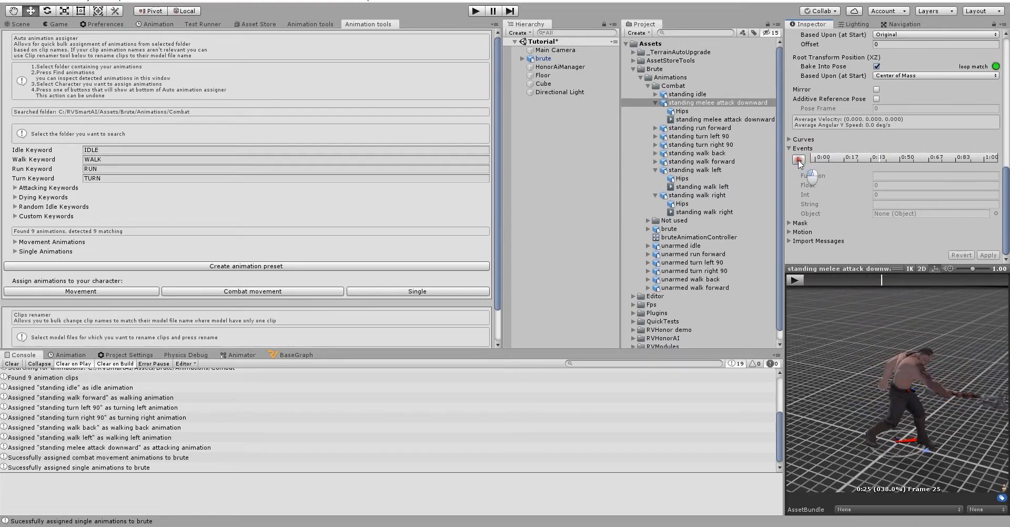
{"action": "left_click", "coordinate": [923, 175]}
{"action": "type", "text": "Att"}
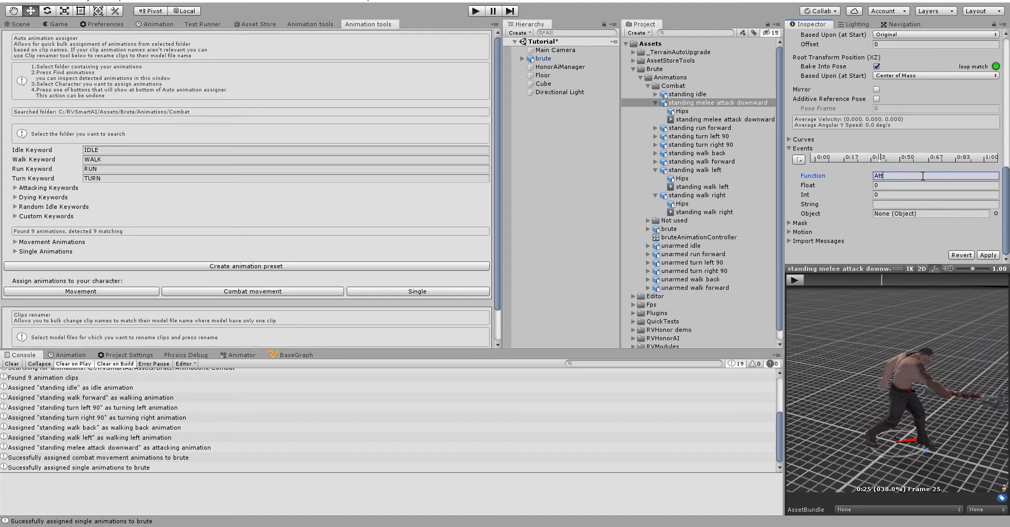
{"action": "type", "text": "ack"}
{"action": "left_click", "coordinate": [988, 255]}
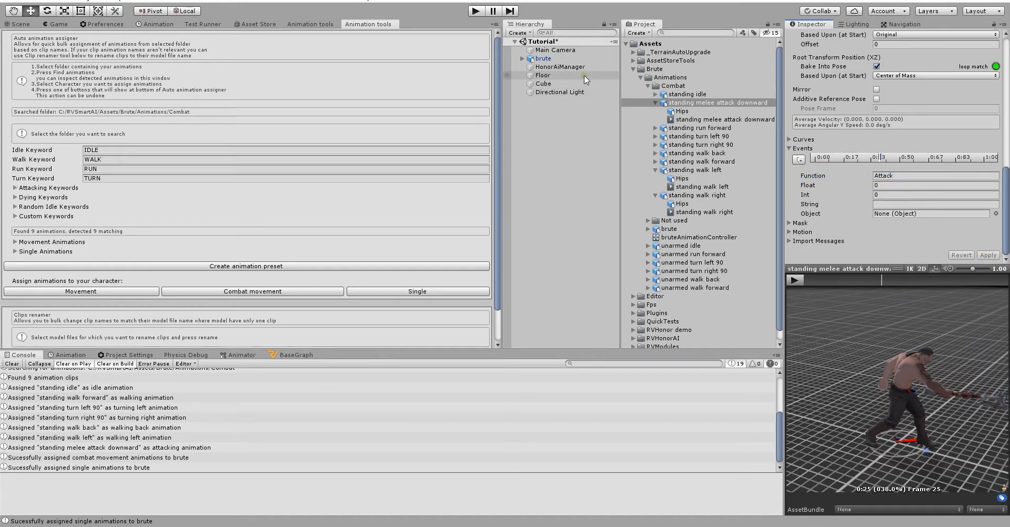
Step: Enable Animation Event Based Attack and Look At Player And Target for the brute, and widen the Inspector
{"action": "left_click", "coordinate": [581, 59]}
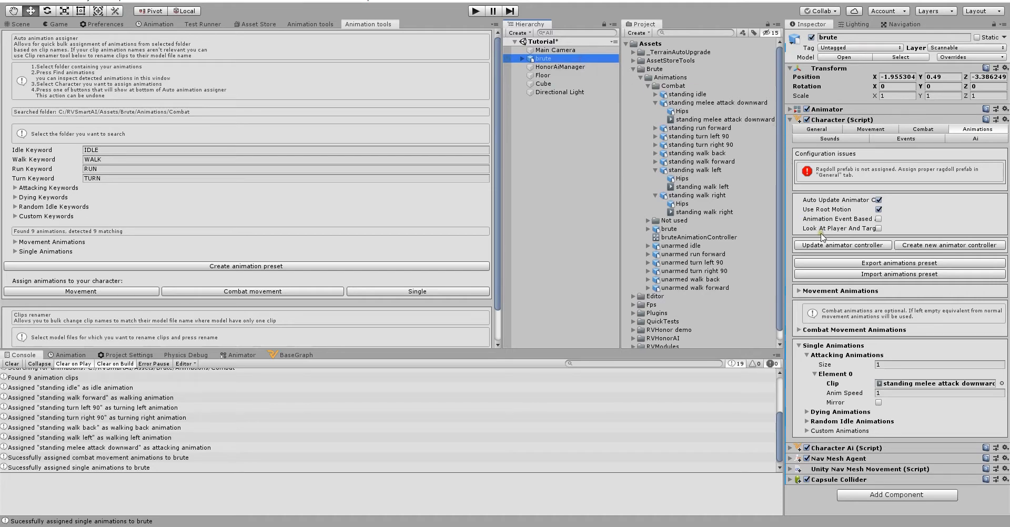
{"action": "left_click", "coordinate": [878, 219]}
{"action": "left_click", "coordinate": [878, 228]}
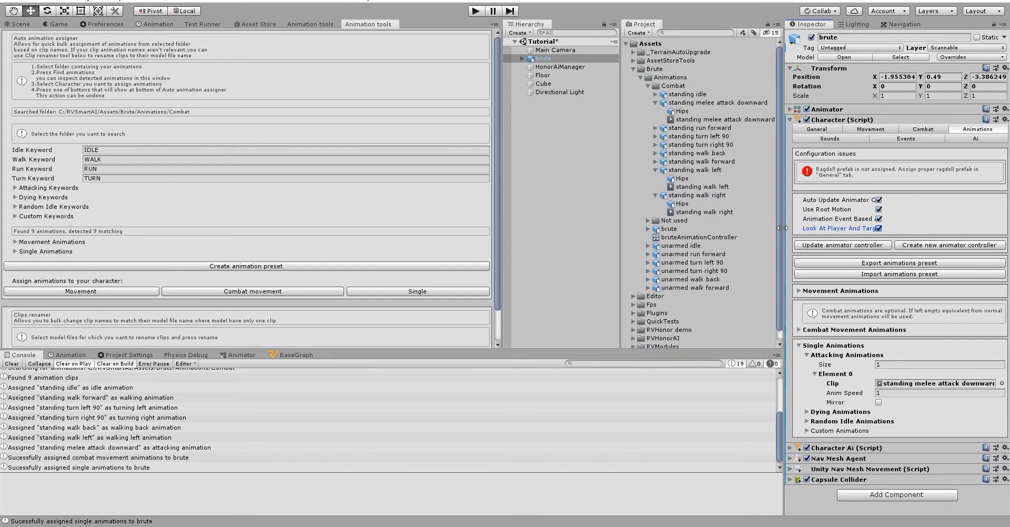
{"action": "left_click_drag", "start_coordinate": [782, 229], "coordinate": [738, 232]}
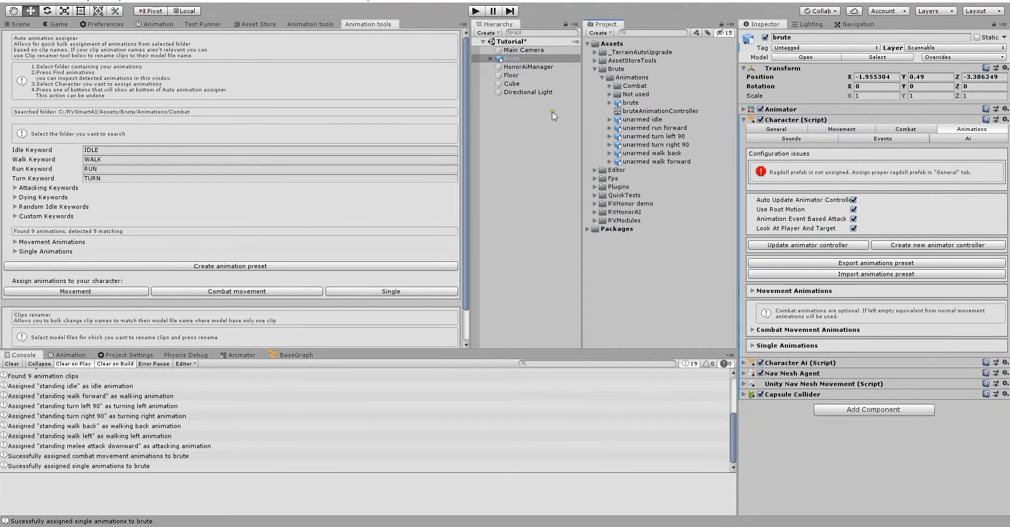
Step: Create an empty child object under the brute and name it Attack
{"action": "left_click", "coordinate": [491, 59]}
{"action": "right_click", "coordinate": [508, 59]}
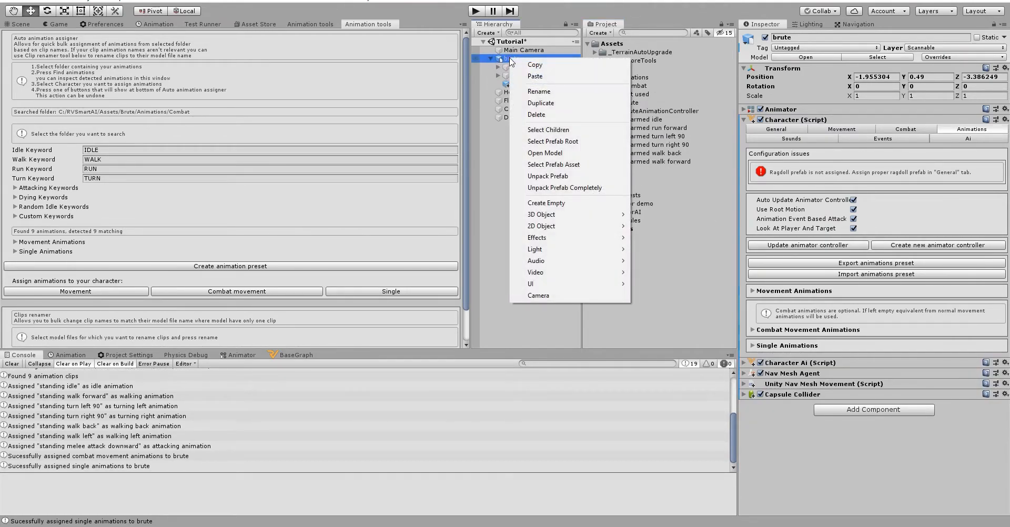
{"action": "left_click", "coordinate": [582, 203]}
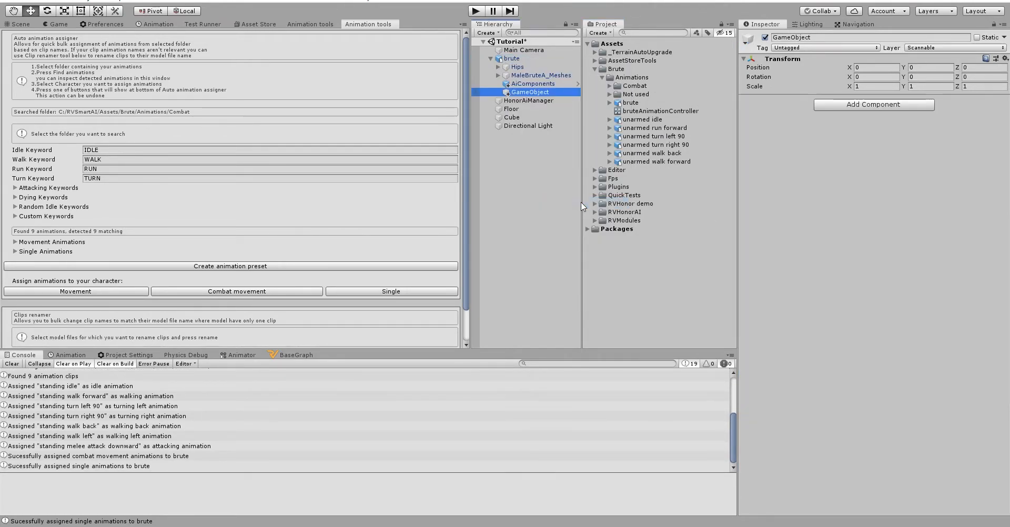
{"action": "type", "text": "Attack"}
{"action": "key", "text": "Return"}
Step: Add a Weapon component to the Attack object with attack 40 and range 2
{"action": "left_click", "coordinate": [830, 105]}
{"action": "type", "text": "weapon"}
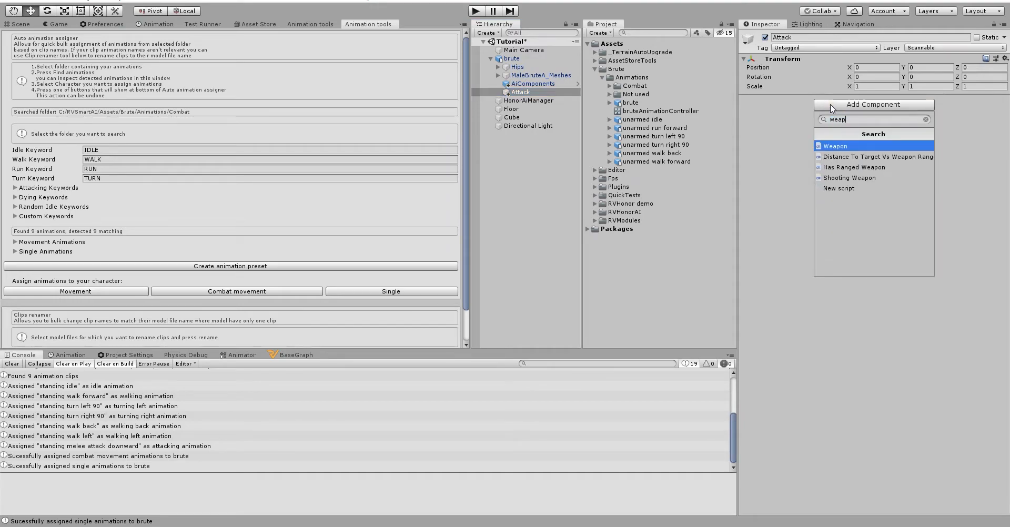
{"action": "key", "text": "Return"}
{"action": "left_click", "coordinate": [885, 116]}
{"action": "key", "text": "Tab"}
{"action": "type", "text": "2"}
{"action": "key", "text": "Tab"}
{"action": "key", "text": "Tab"}
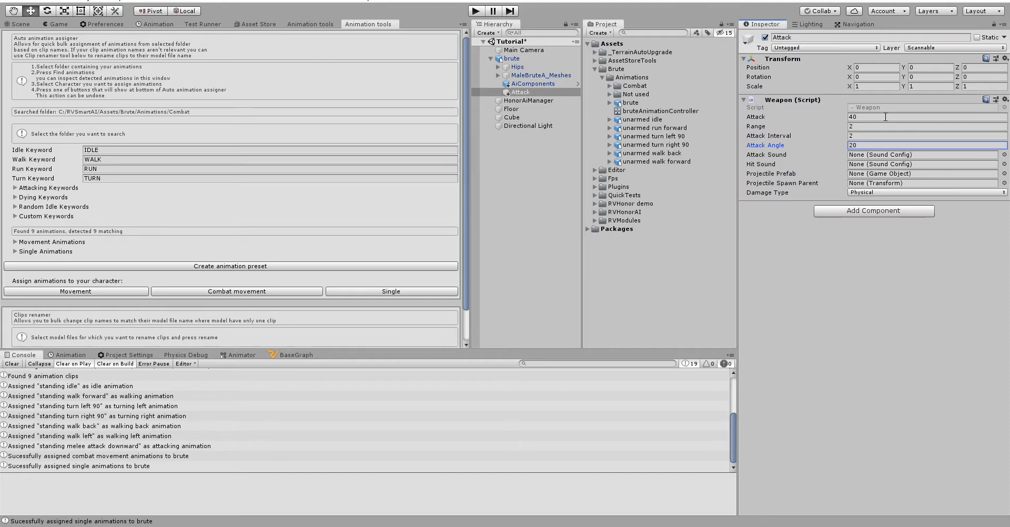
Step: Assign the Attack object as the weapon in the brute's combat settings
{"action": "left_click", "coordinate": [512, 58]}
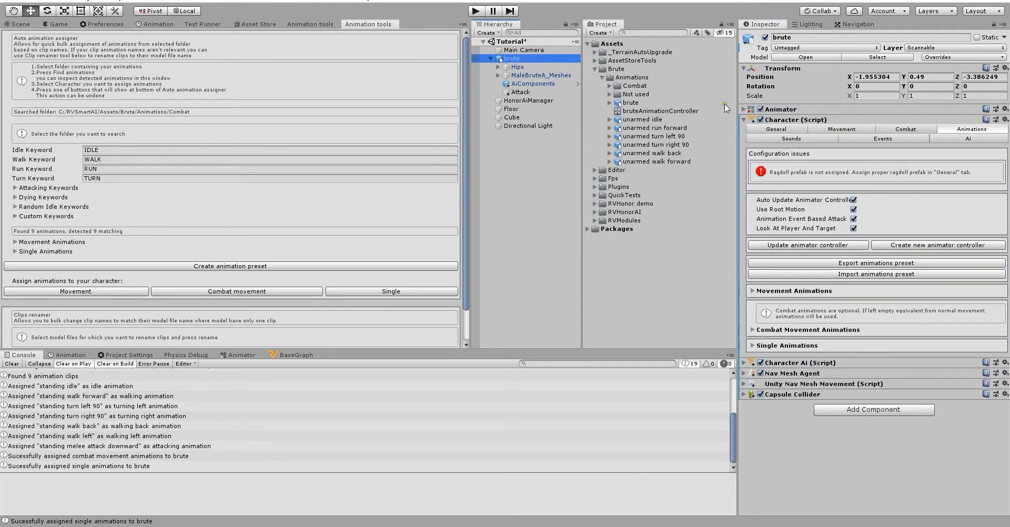
{"action": "left_click", "coordinate": [905, 129]}
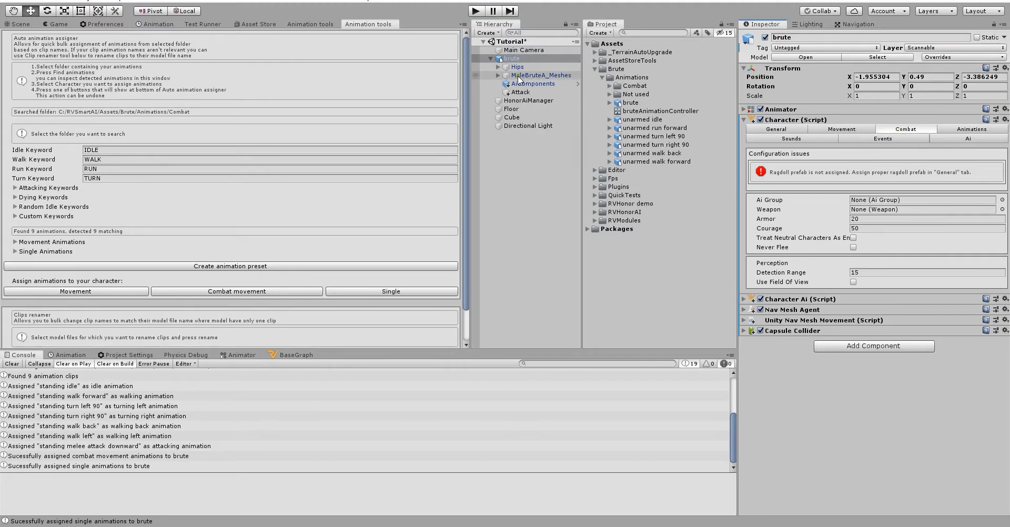
{"action": "left_click", "coordinate": [519, 93]}
{"action": "left_click_drag", "start_coordinate": [519, 93], "coordinate": [889, 213]}
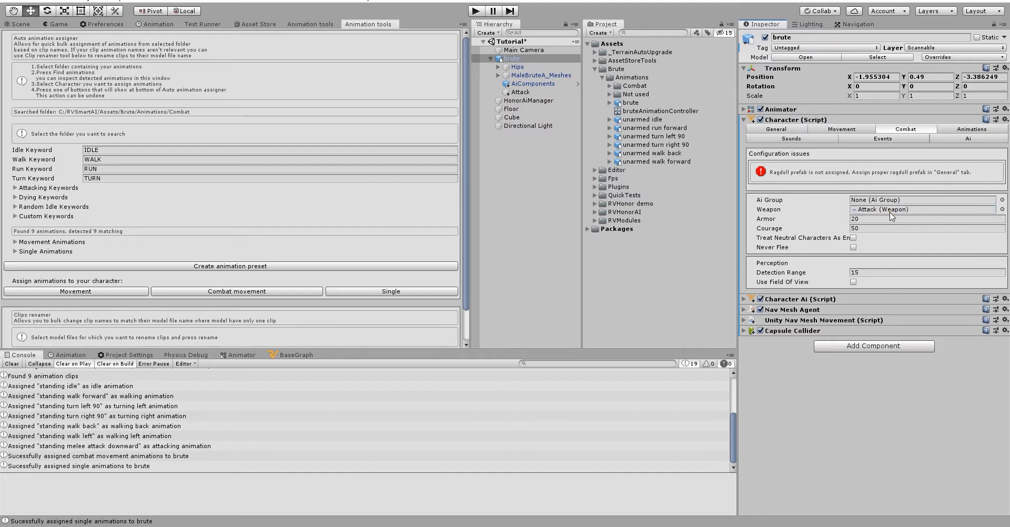
Step: Create a prefab variant of the brute in the Brute folder, return to the scene view and save the scene
{"action": "left_click", "coordinate": [602, 78]}
{"action": "left_click_drag", "start_coordinate": [514, 57], "coordinate": [616, 69]}
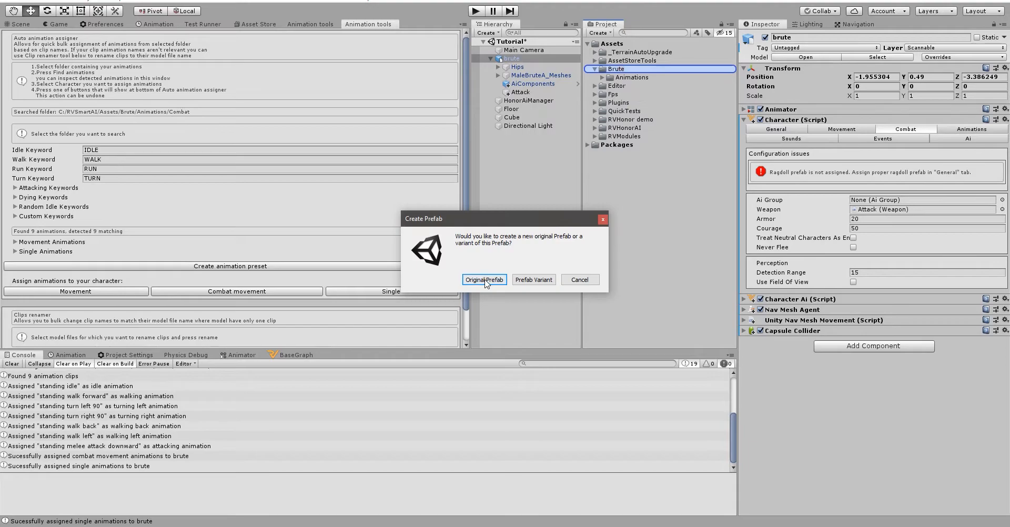
{"action": "left_click", "coordinate": [533, 279]}
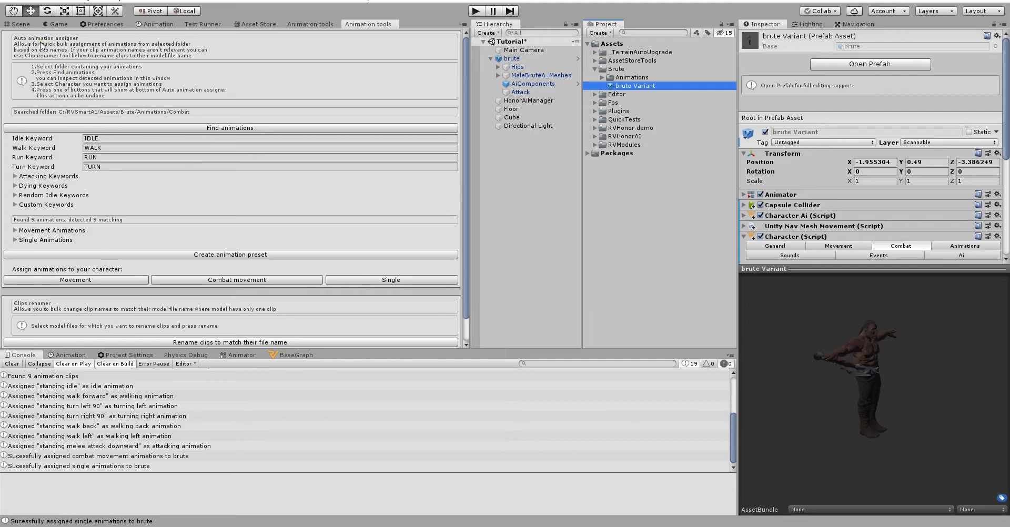
{"action": "left_click", "coordinate": [19, 24]}
{"action": "key", "text": "ctrl+s"}
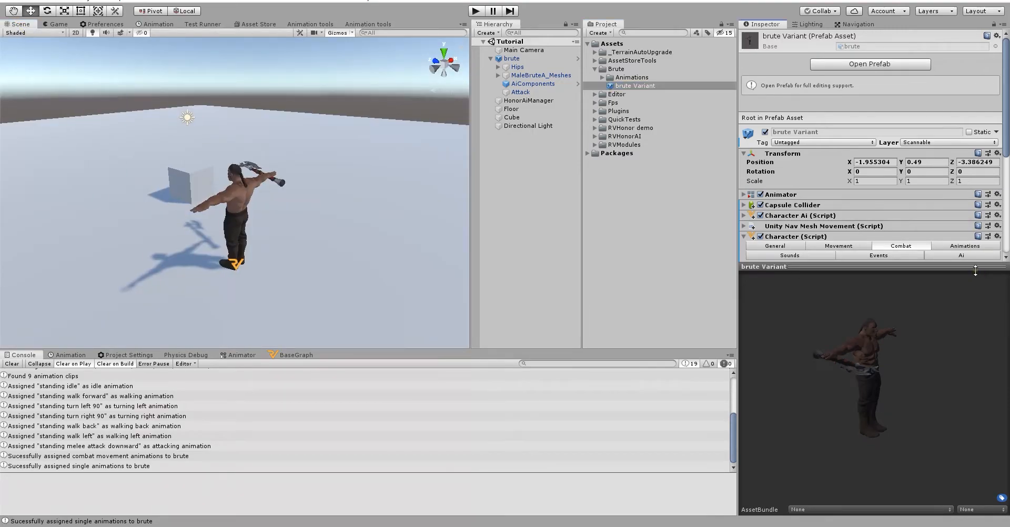
Step: Turn off Use Ragdoll in the general settings of the brute Variant prefab
{"action": "left_click_drag", "start_coordinate": [979, 269], "coordinate": [992, 357]}
{"action": "scroll", "coordinate": [789, 165], "scroll_direction": "down", "scroll_amount": 5}
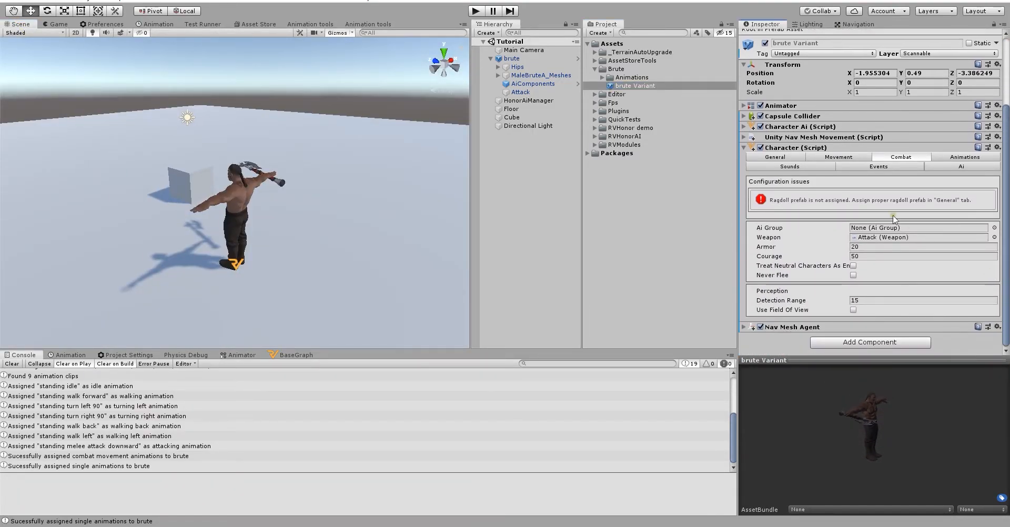
{"action": "left_click", "coordinate": [787, 158]}
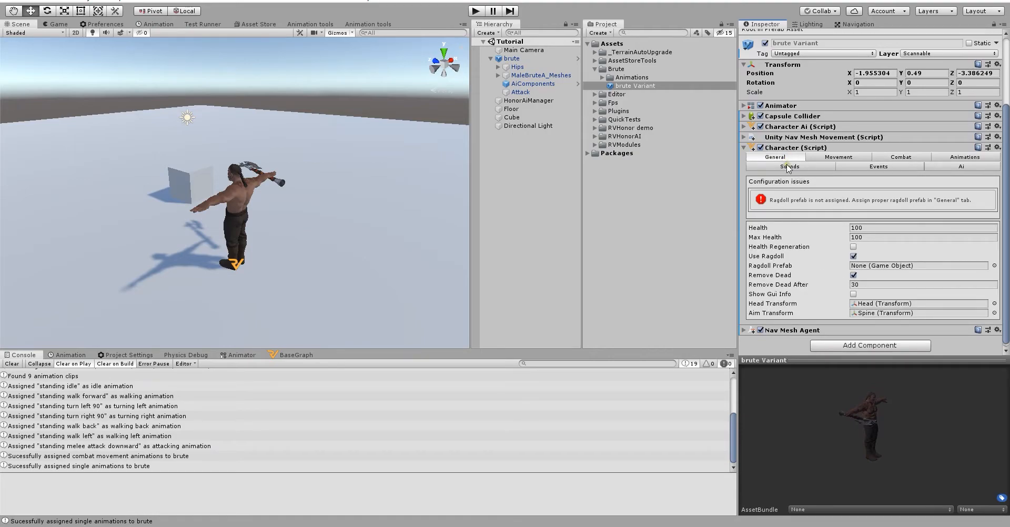
{"action": "left_click", "coordinate": [853, 256]}
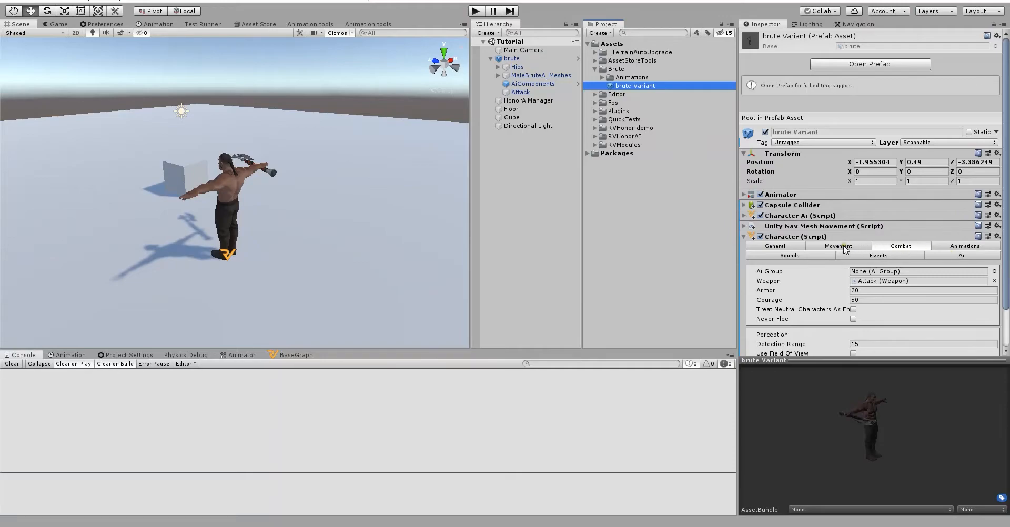
Step: Add a waypoint to the brute Variant's movement settings and open its radius value for editing
{"action": "left_click", "coordinate": [844, 248]}
{"action": "scroll", "coordinate": [921, 274], "scroll_direction": "down", "scroll_amount": 4}
{"action": "left_click", "coordinate": [975, 288]}
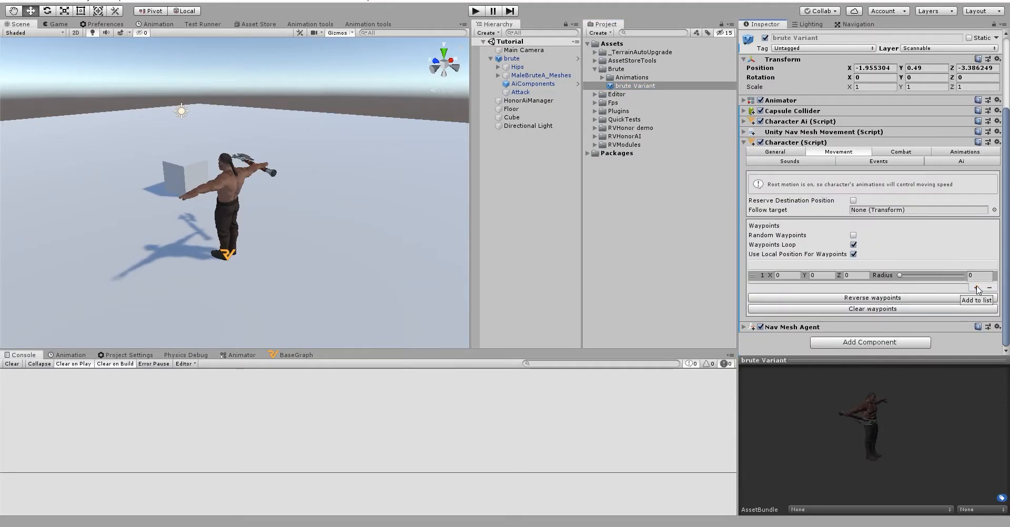
{"action": "left_click", "coordinate": [979, 275]}
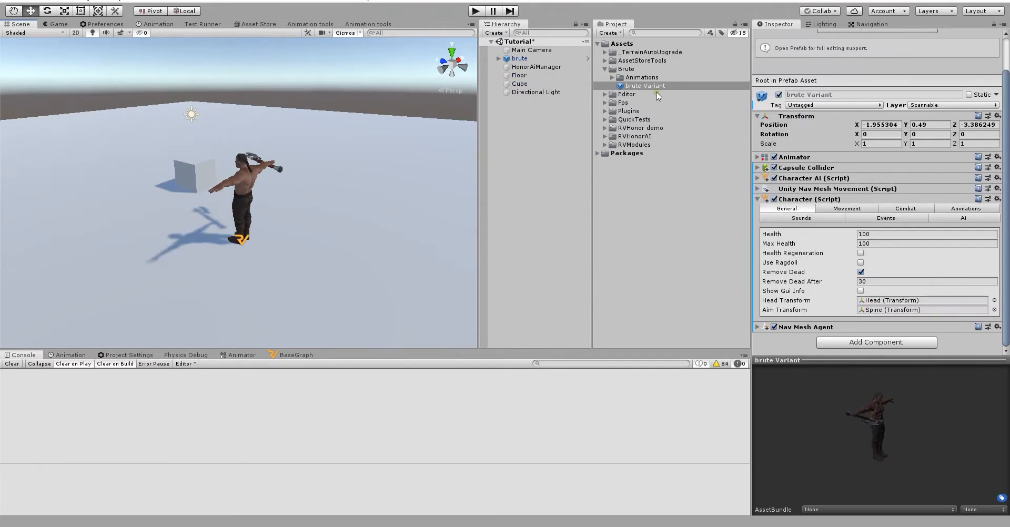
Step: Place an instance of the brute Variant prefab on the floor near the first brute, select the original brute and start play mode
{"action": "left_click_drag", "start_coordinate": [647, 85], "coordinate": [323, 205]}
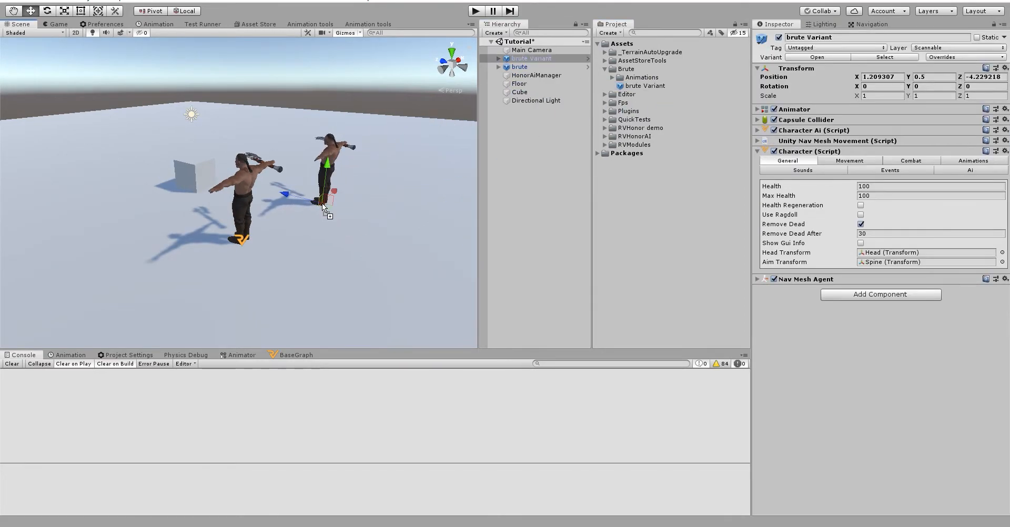
{"action": "left_click", "coordinate": [541, 67]}
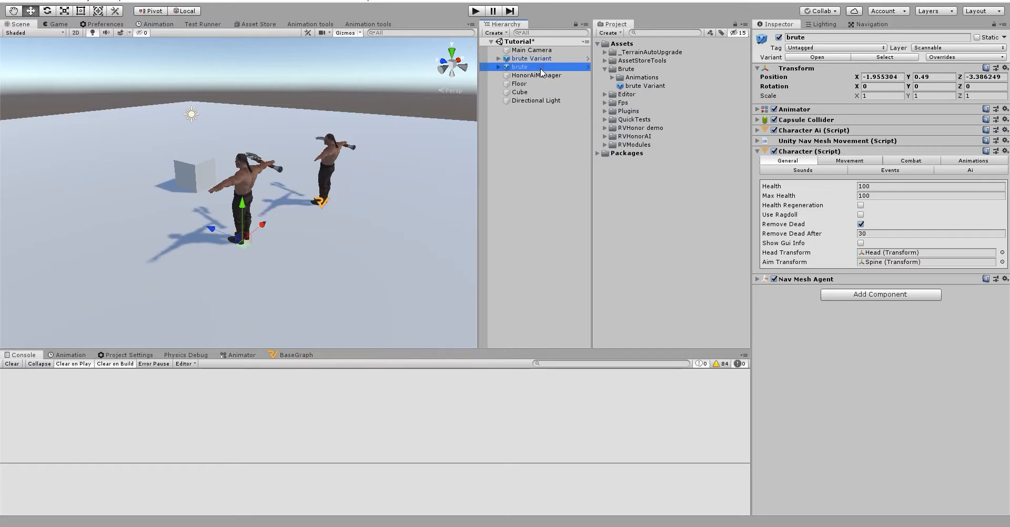
{"action": "left_click", "coordinate": [475, 11]}
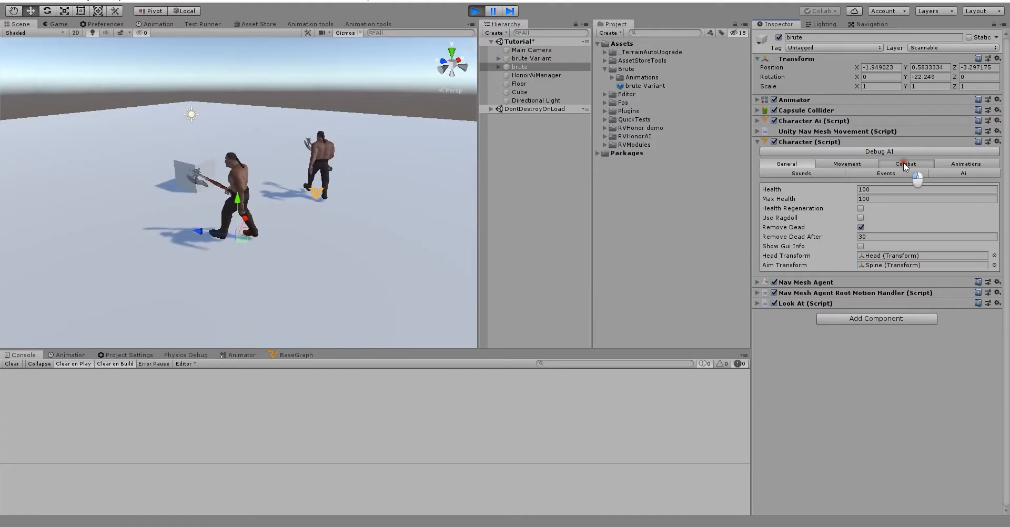
Step: Make the original brute treat neutral characters as enemies during play and watch the two brutes in the scene view
{"action": "left_click", "coordinate": [887, 163]}
{"action": "left_click", "coordinate": [860, 227]}
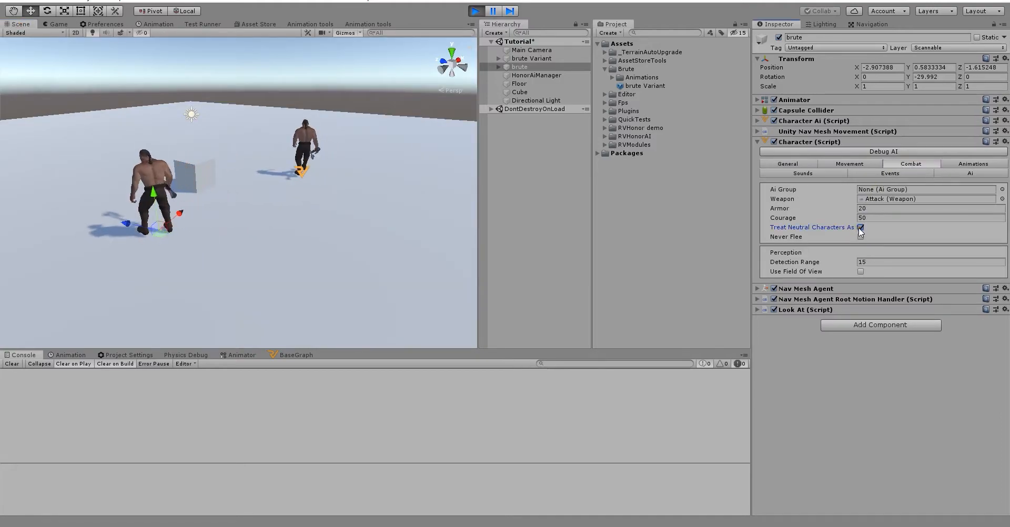
{"action": "middle_click_drag", "start_coordinate": [330, 166], "coordinate": [304, 223]}
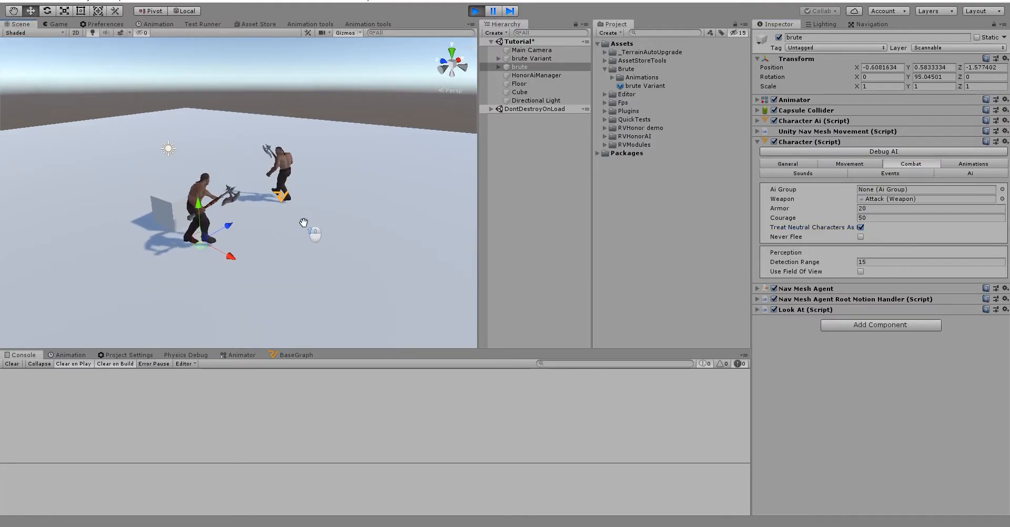
{"action": "scroll", "coordinate": [321, 216], "scroll_direction": "up", "scroll_amount": 3}
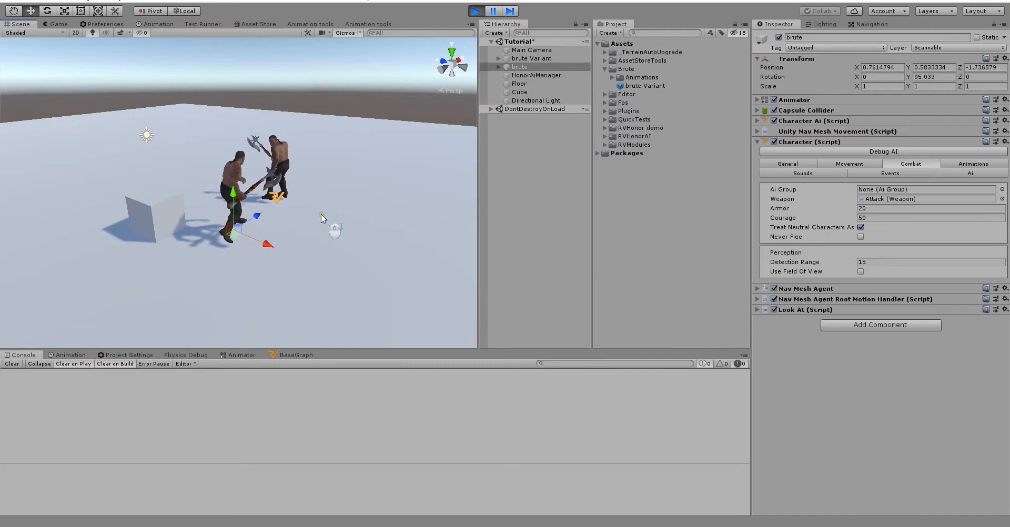
{"action": "scroll", "coordinate": [318, 218], "scroll_direction": "up", "scroll_amount": 3}
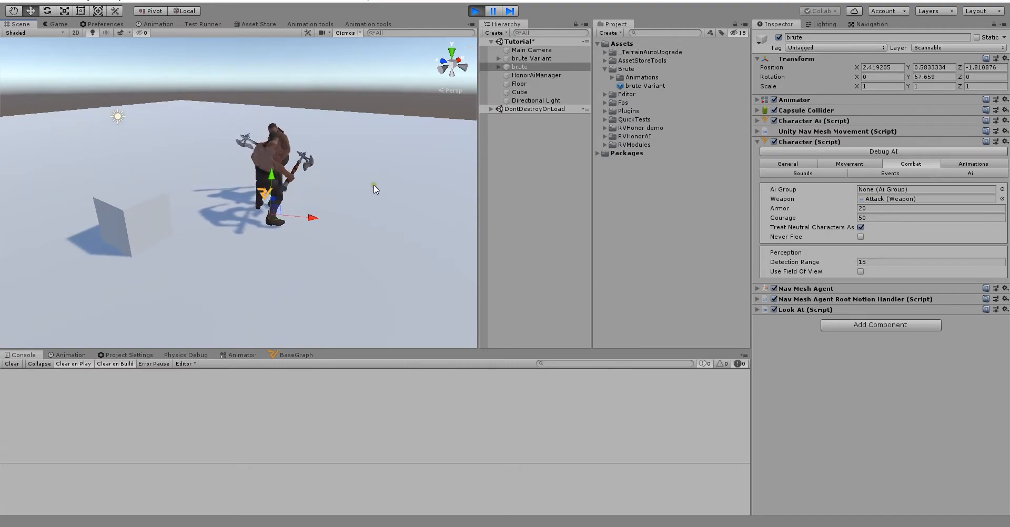
Step: Watch the two brutes fight with the original brute's general settings displayed and stop play mode
{"action": "middle_click_drag", "start_coordinate": [374, 185], "coordinate": [235, 257]}
{"action": "left_click_drag", "start_coordinate": [324, 207], "coordinate": [185, 210], "text": "alt"}
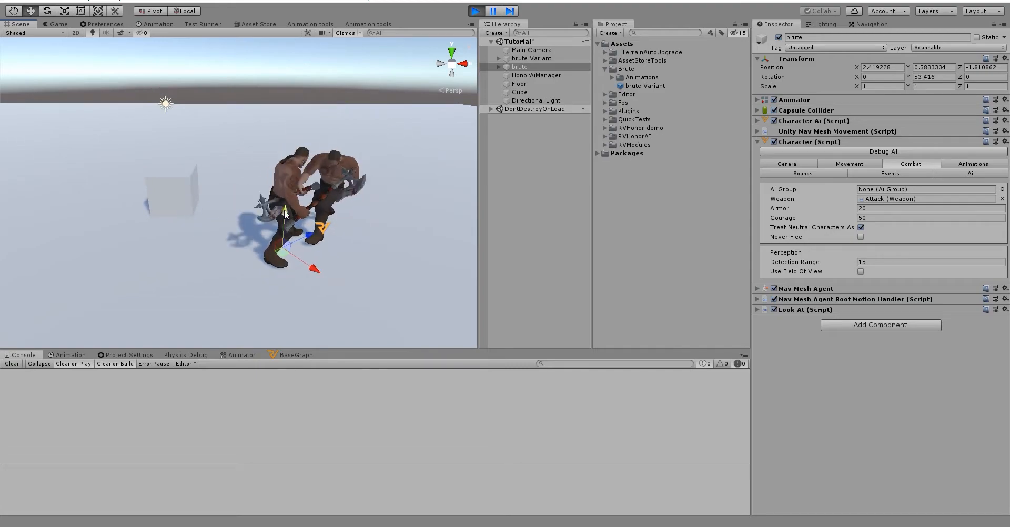
{"action": "left_click", "coordinate": [788, 164]}
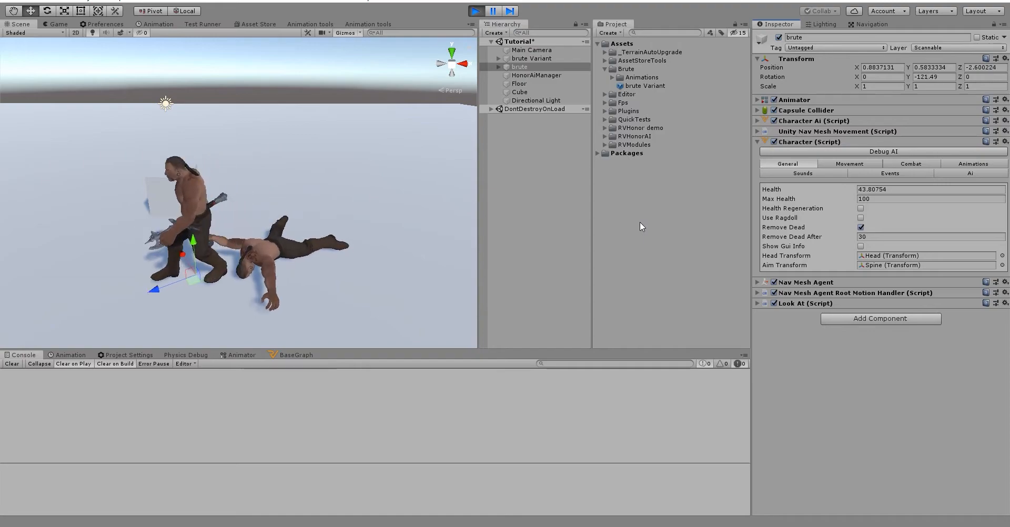
{"action": "key", "text": "ctrl+p"}
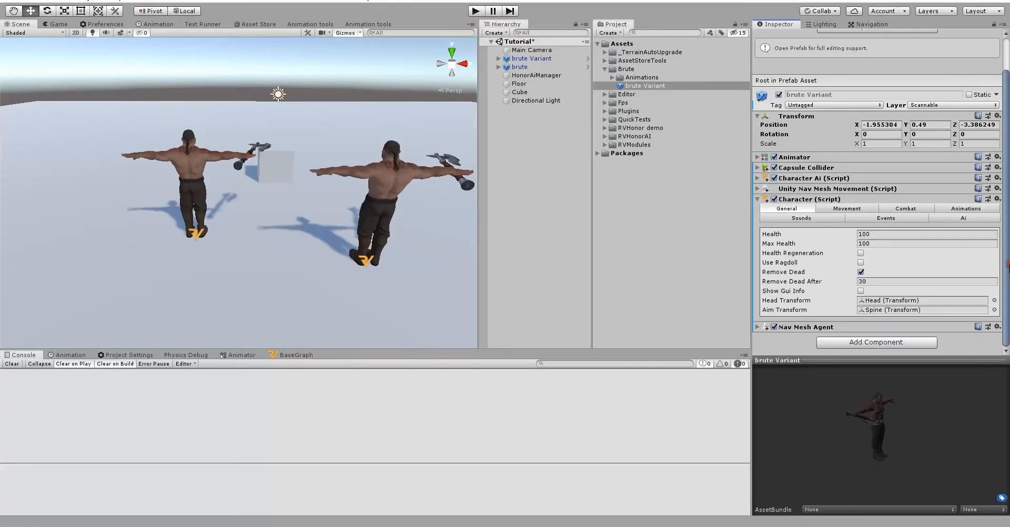
Step: Open the brute Variant prefab and assign SwordAttack as the attack sound of its Attack weapon
{"action": "double_click", "coordinate": [660, 88]}
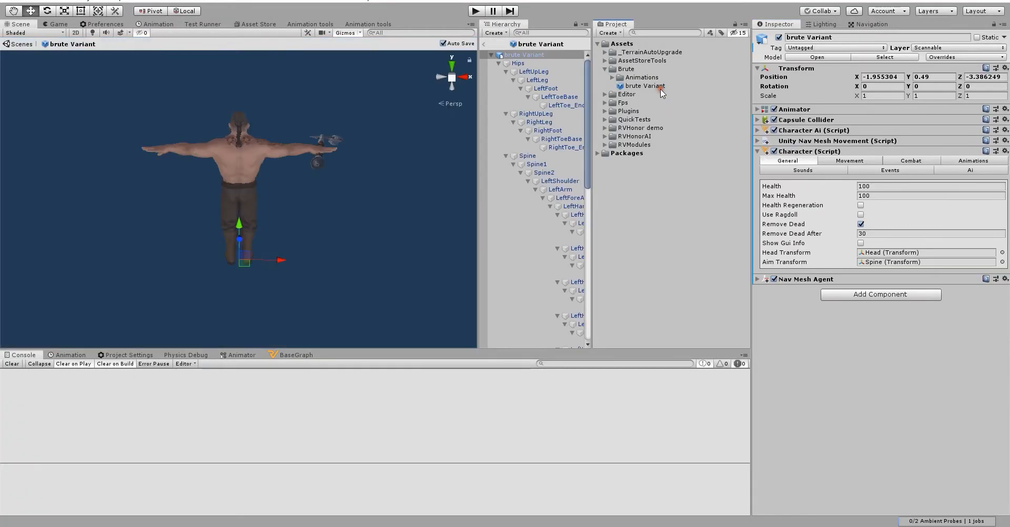
{"action": "left_click", "coordinate": [498, 63]}
{"action": "left_click", "coordinate": [498, 72]}
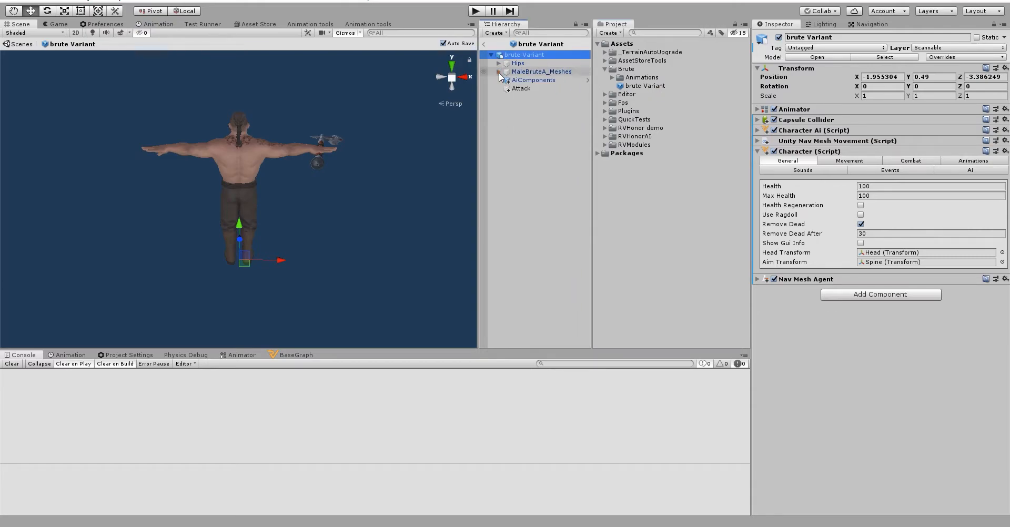
{"action": "left_click", "coordinate": [521, 89]}
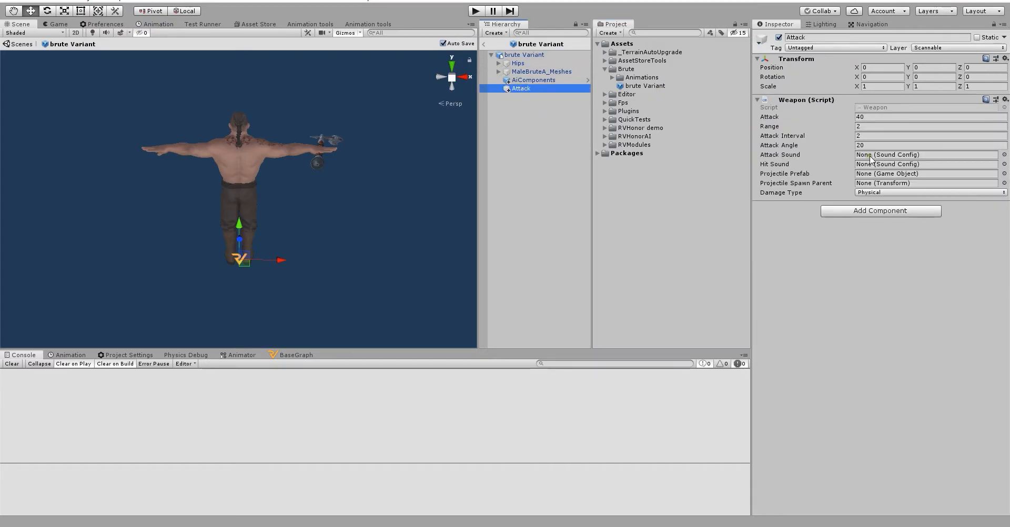
{"action": "left_click", "coordinate": [1003, 155]}
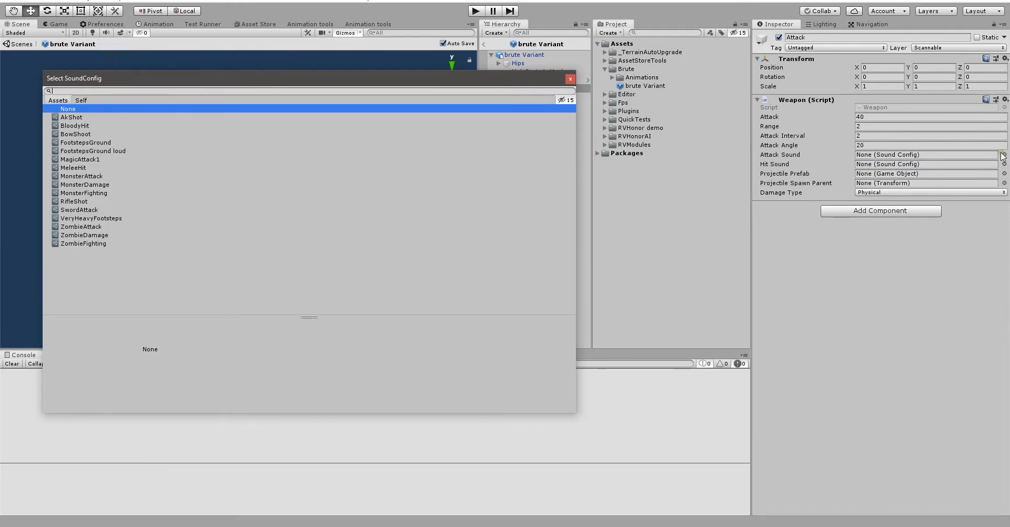
{"action": "double_click", "coordinate": [155, 210]}
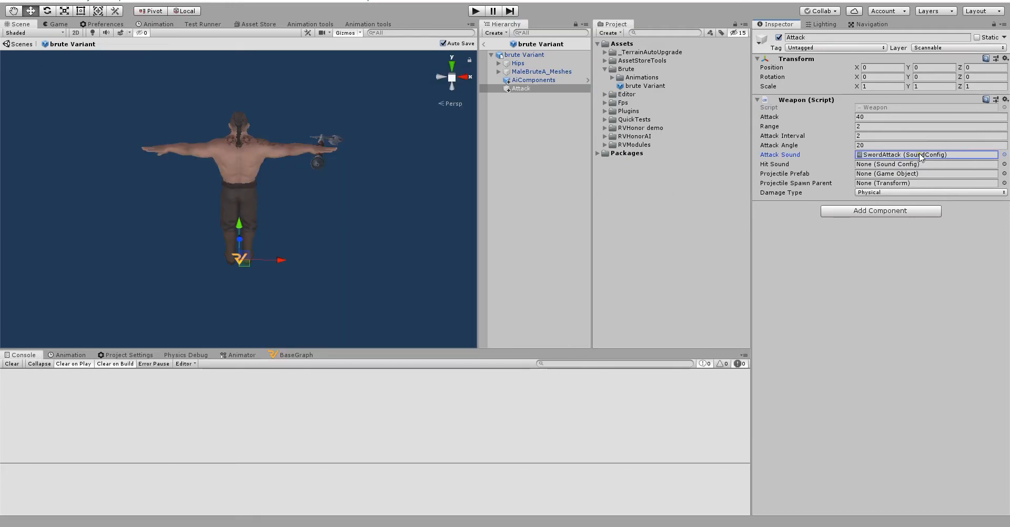
Step: Inspect the SwordAttack sound config and the import settings of its sword swoosh audio clip
{"action": "left_click", "coordinate": [920, 155]}
{"action": "left_click", "coordinate": [700, 272]}
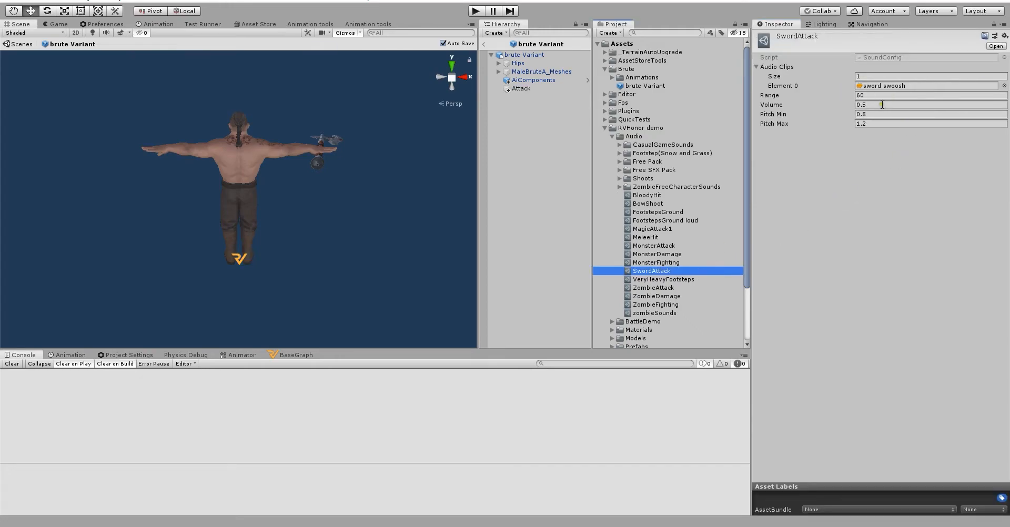
{"action": "left_click", "coordinate": [913, 86]}
{"action": "left_click", "coordinate": [677, 345]}
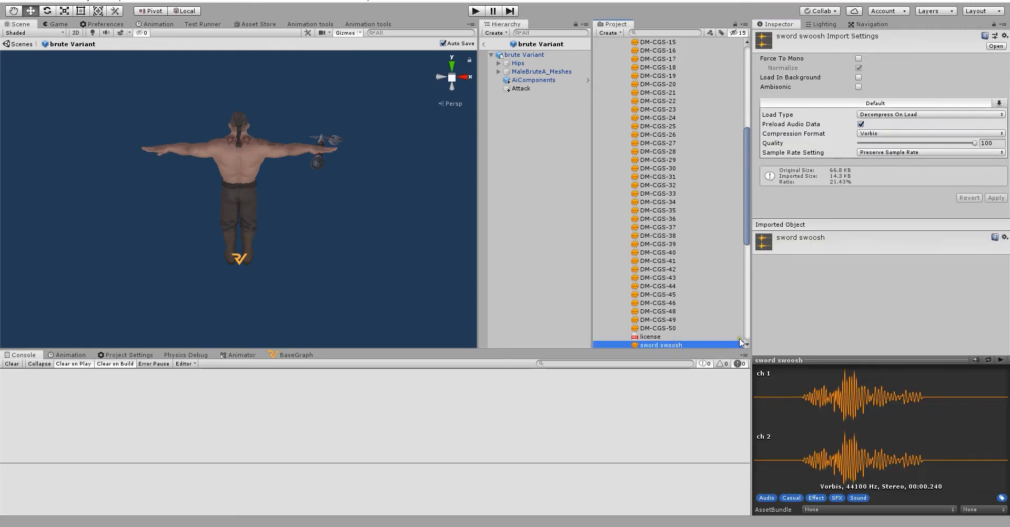
Step: Assign MeleeHit as the hit sound of the prefab's Attack weapon
{"action": "left_click", "coordinate": [525, 88]}
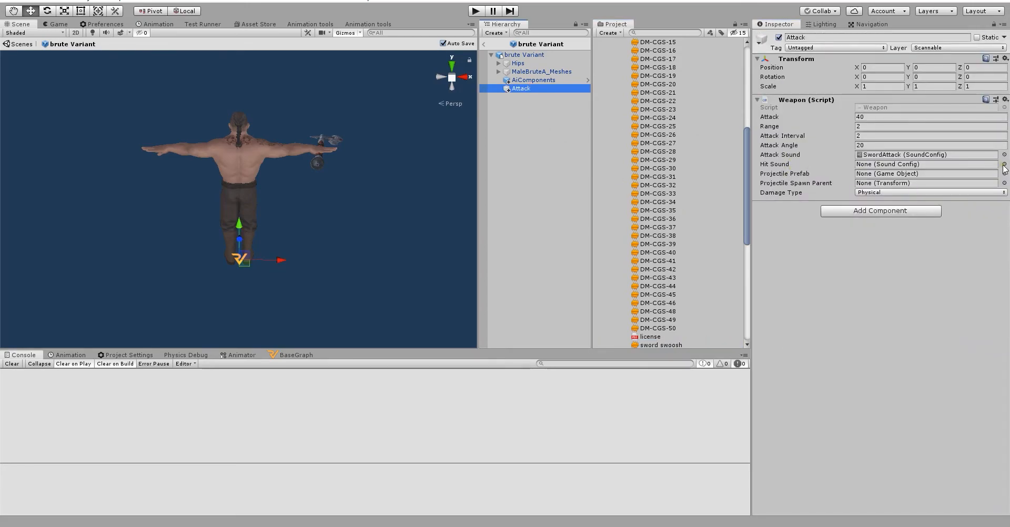
{"action": "left_click", "coordinate": [1003, 164]}
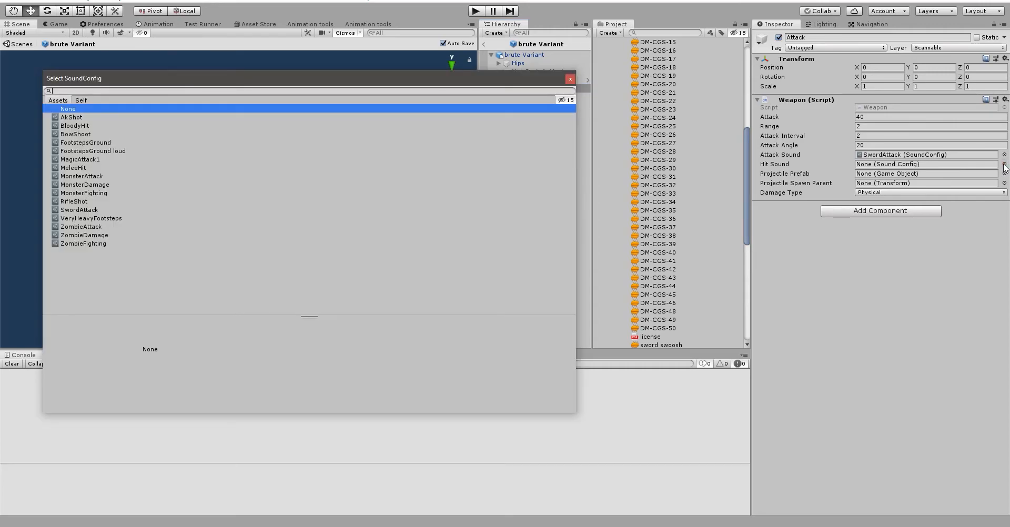
{"action": "type", "text": "hit"}
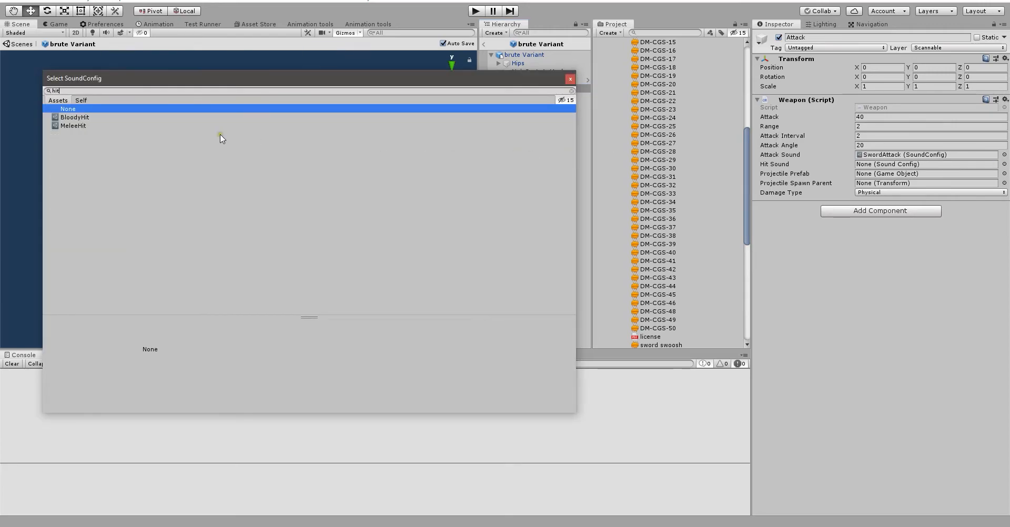
{"action": "double_click", "coordinate": [74, 125]}
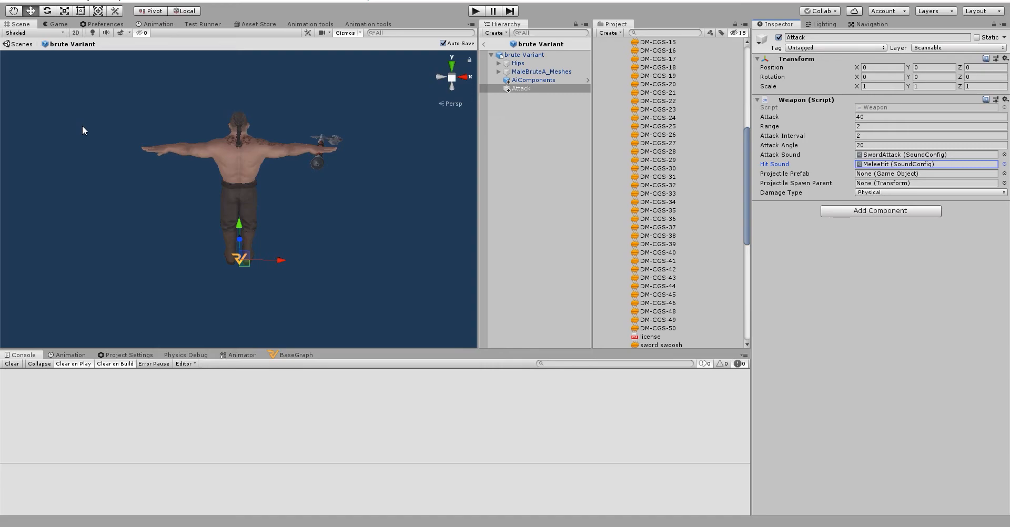
Step: Set the brute Variant's footstep sounds to FootstepsGround in the Character sound settings and return to the Tutorial scene
{"action": "left_click", "coordinate": [523, 55]}
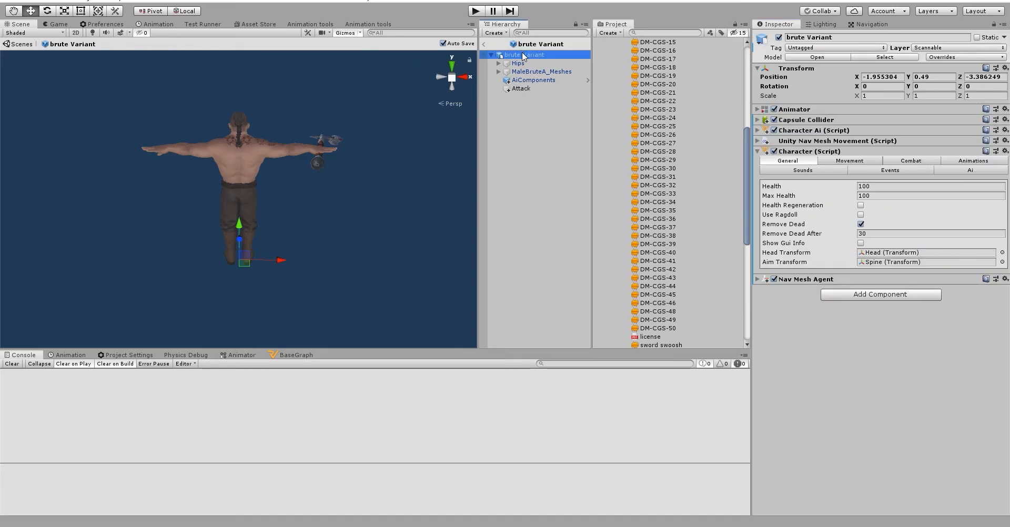
{"action": "left_click", "coordinate": [803, 170]}
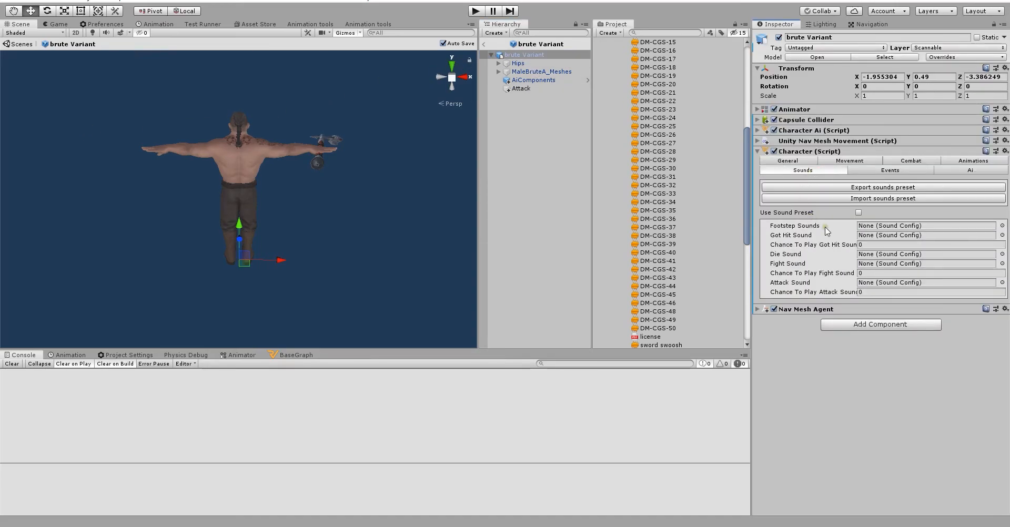
{"action": "left_click", "coordinate": [1002, 226]}
{"action": "type", "text": "foot"}
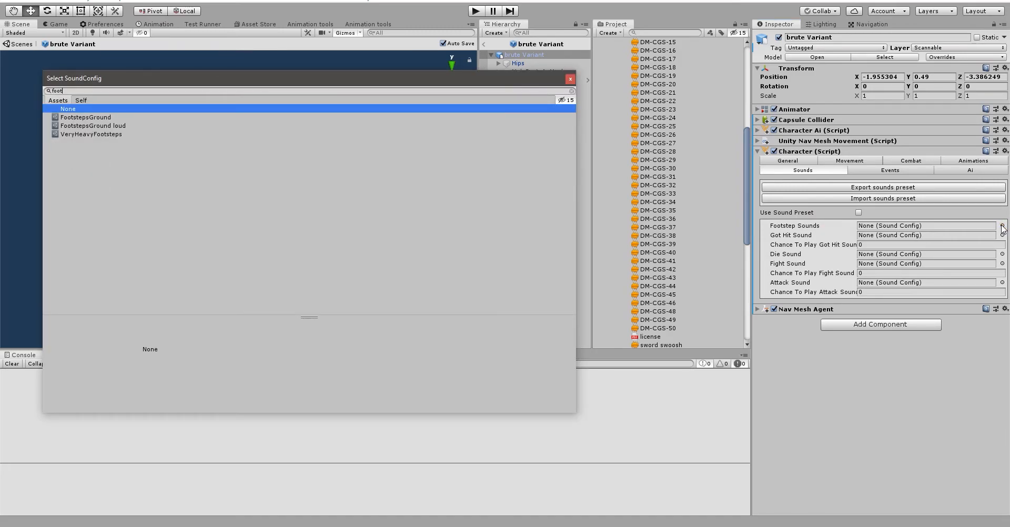
{"action": "key", "text": "Down"}
{"action": "key", "text": "Return"}
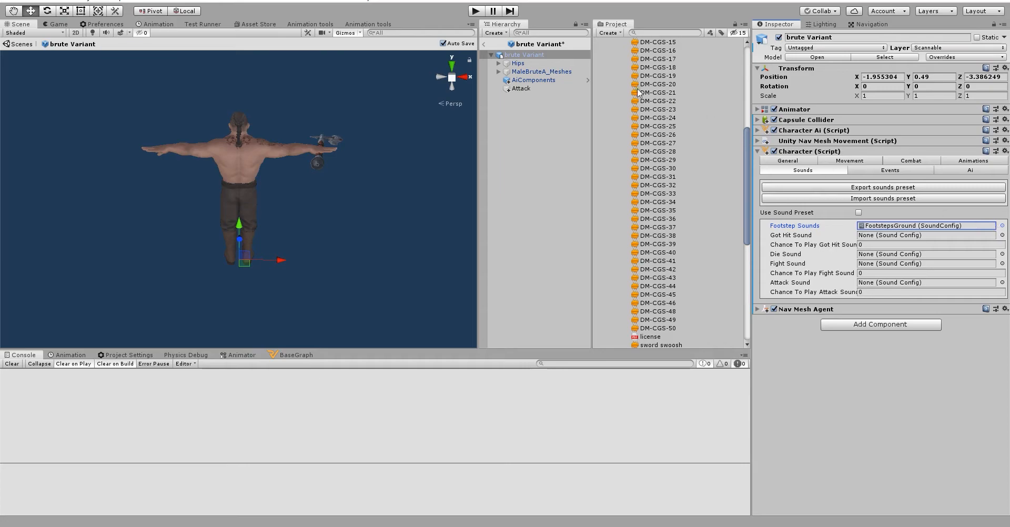
{"action": "left_click", "coordinate": [484, 45]}
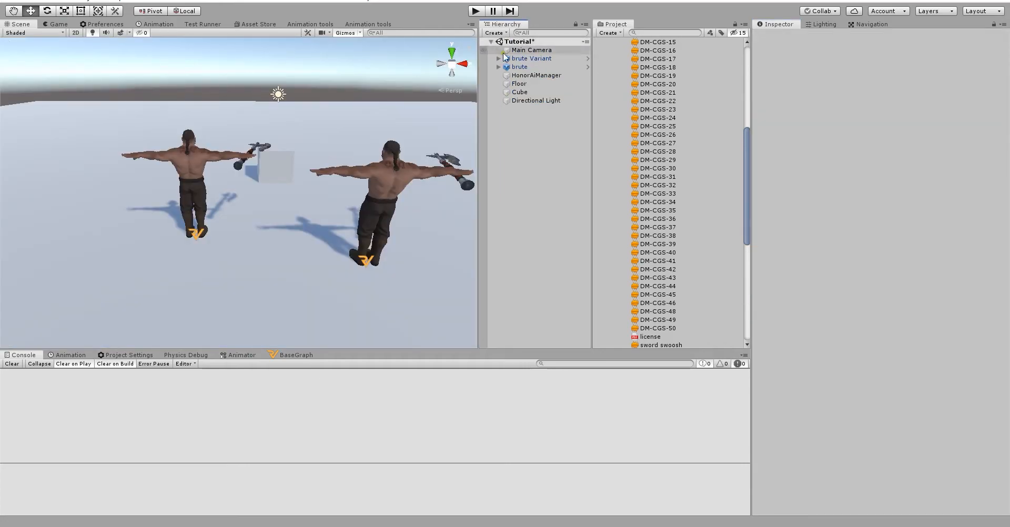
Step: Locate the walking clip through the brute Variant asset's movement animations and select the unarmed walk forward model file
{"action": "left_click_drag", "start_coordinate": [552, 59], "coordinate": [616, 125]}
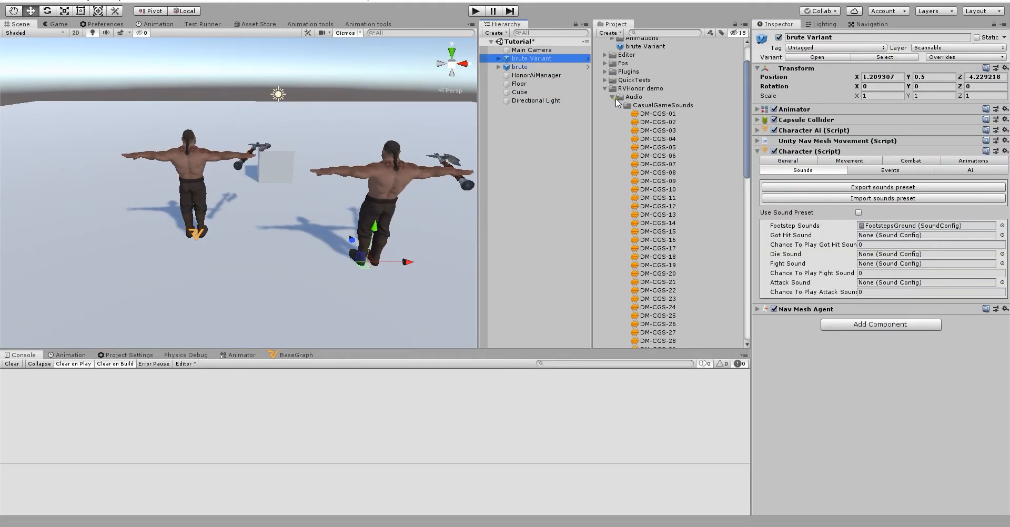
{"action": "left_click", "coordinate": [884, 57]}
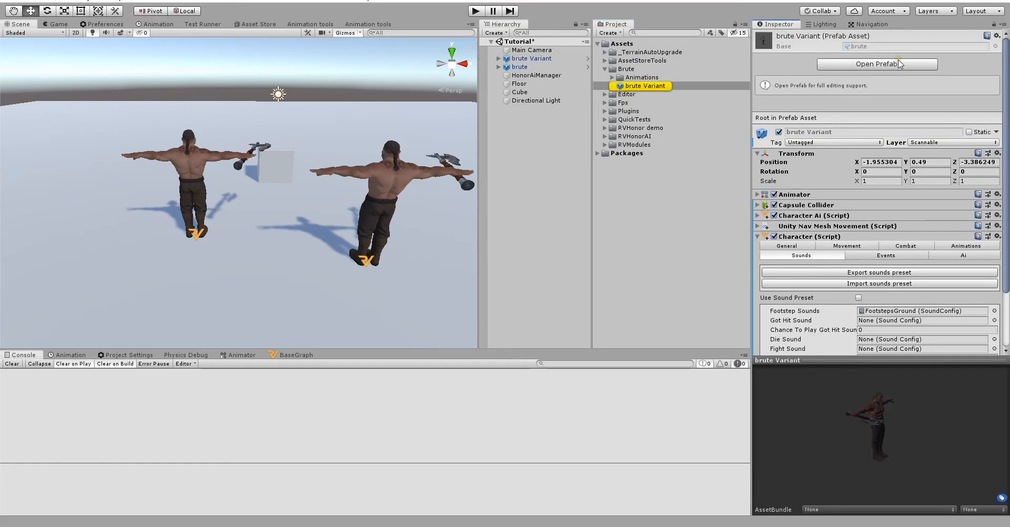
{"action": "left_click", "coordinate": [965, 245]}
{"action": "scroll", "coordinate": [968, 253], "scroll_direction": "down", "scroll_amount": 3}
{"action": "left_click", "coordinate": [817, 255]}
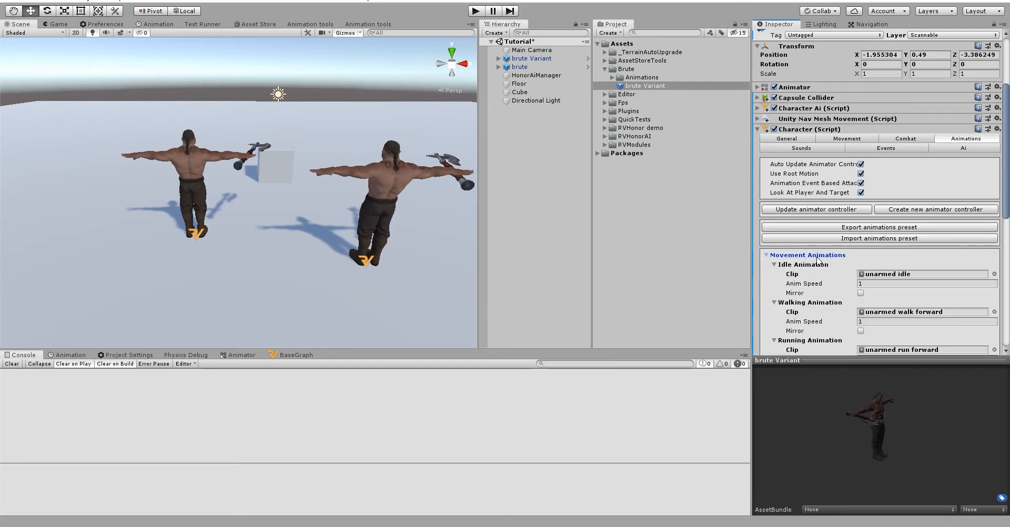
{"action": "scroll", "coordinate": [818, 261], "scroll_direction": "down", "scroll_amount": 5}
{"action": "left_click", "coordinate": [911, 122]}
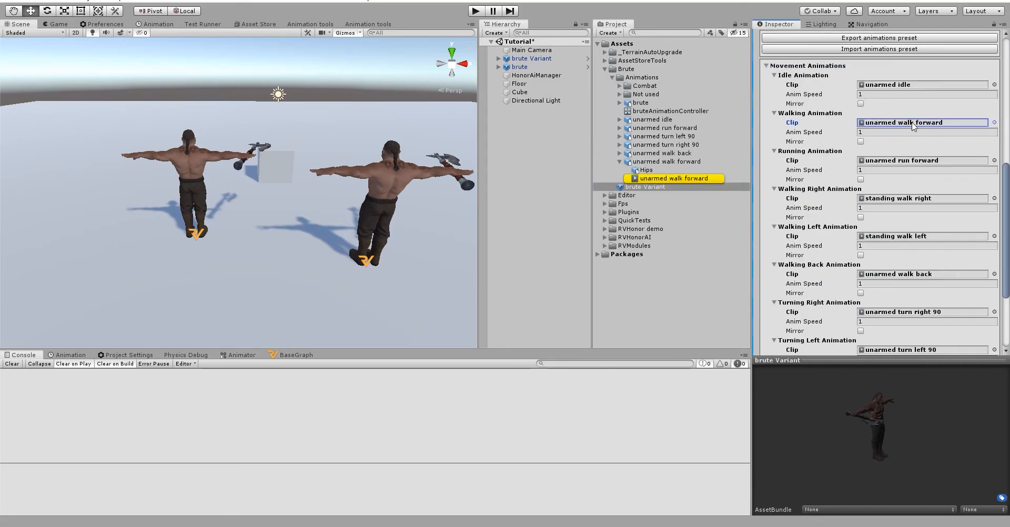
{"action": "left_click", "coordinate": [699, 160]}
Step: Add an animation event calling PlayFootstepSound at the first footfall of the unarmed walk forward clip
{"action": "left_click", "coordinate": [766, 306]}
{"action": "scroll", "coordinate": [768, 305], "scroll_direction": "down", "scroll_amount": 3}
{"action": "left_click_drag", "start_coordinate": [791, 371], "coordinate": [842, 372]}
{"action": "left_click", "coordinate": [766, 251]}
{"action": "left_click", "coordinate": [905, 267]}
{"action": "type", "text": "PlayFootstepSound"}
Step: Add a second PlayFootstepSound event at about 78% of the unarmed walk forward clip and apply the import settings
{"action": "left_click_drag", "start_coordinate": [845, 370], "coordinate": [957, 383]}
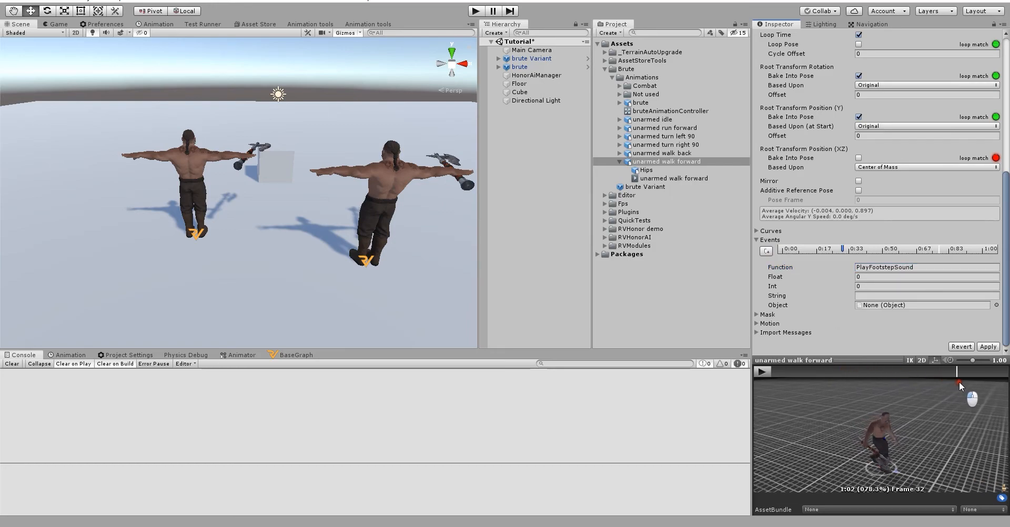
{"action": "left_click", "coordinate": [766, 250]}
{"action": "left_click", "coordinate": [893, 268]}
{"action": "left_click", "coordinate": [987, 347]}
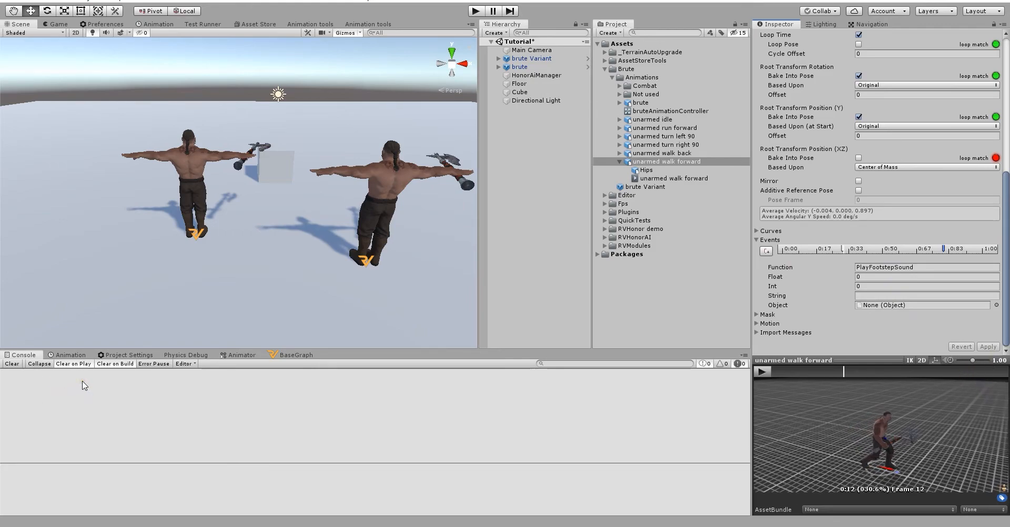
Step: Add PlayFootstepSound events at both footfalls of the Combat folder's standing walk forward clip, the second at about 88%, and apply
{"action": "left_click", "coordinate": [619, 86]}
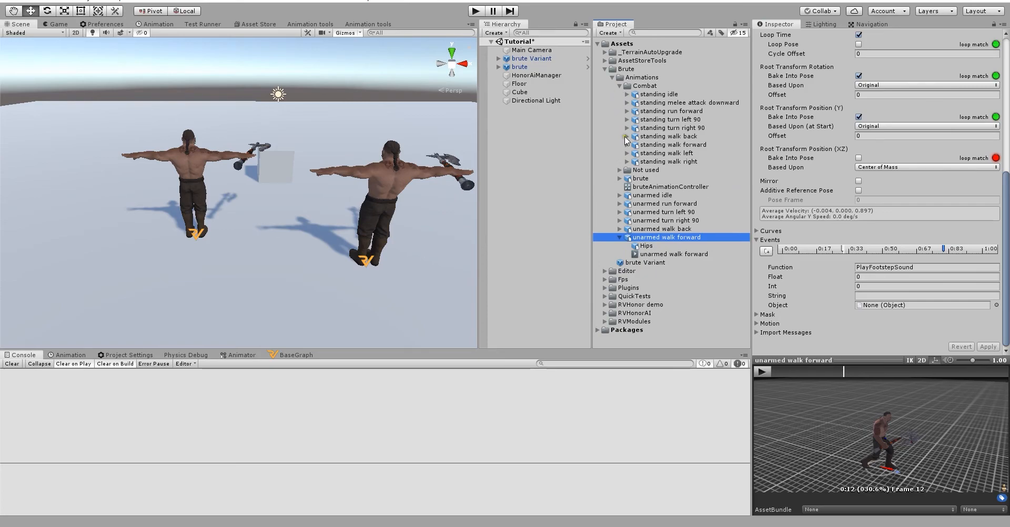
{"action": "left_click", "coordinate": [664, 144]}
{"action": "left_click", "coordinate": [807, 375]}
{"action": "mouse_move", "coordinate": [807, 375]}
{"action": "left_mouse_down"}
{"action": "mouse_move", "coordinate": [961, 381]}
{"action": "mouse_move", "coordinate": [980, 372]}
{"action": "left_mouse_up"}
{"action": "left_click", "coordinate": [767, 251]}
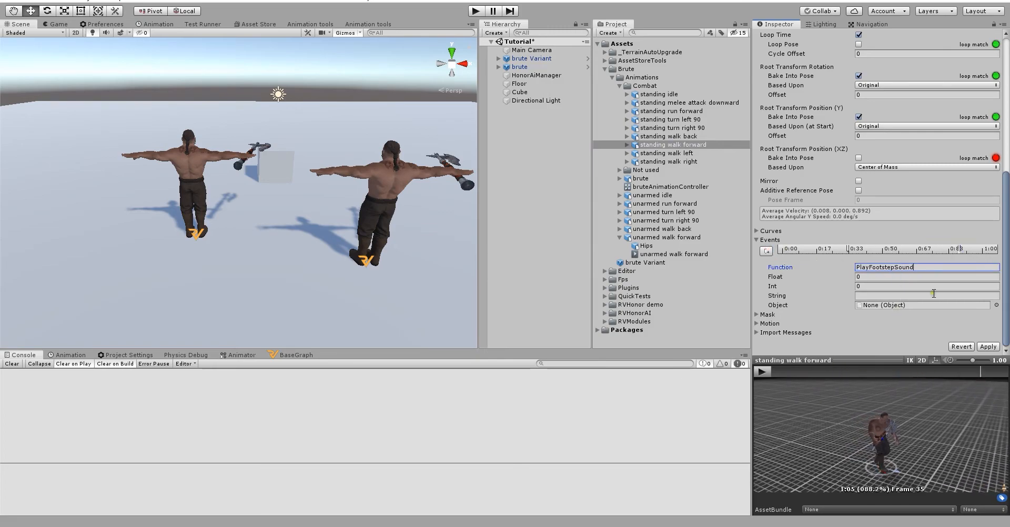
{"action": "left_click", "coordinate": [988, 347]}
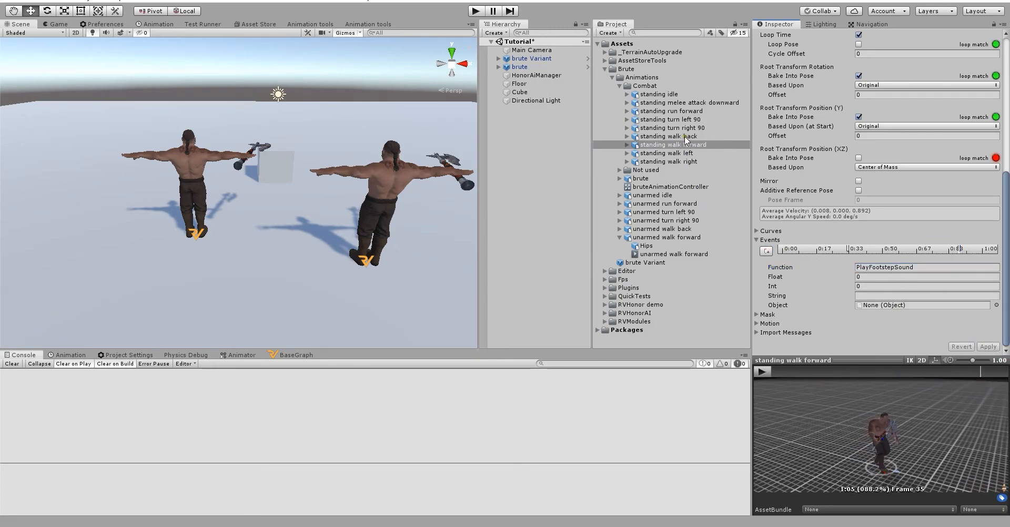
Step: Add PlayFootstepSound events at both footfalls of the standing run forward clip, the second at about 85%, and apply
{"action": "left_click", "coordinate": [679, 111]}
{"action": "left_click_drag", "start_coordinate": [786, 372], "coordinate": [972, 385]}
{"action": "left_click", "coordinate": [766, 251]}
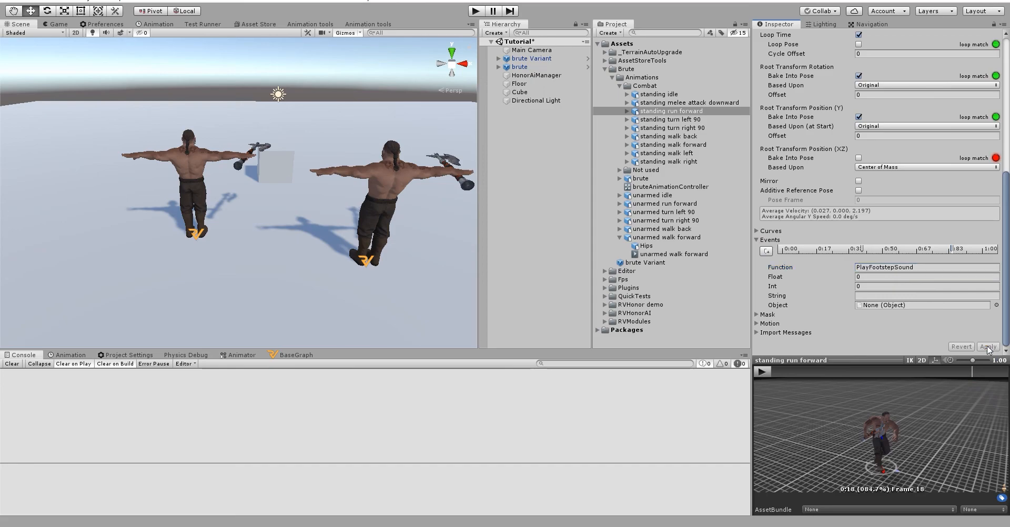
Step: Start play mode, make the original brute treat neutral characters as enemies and observe the fight with the new sounds
{"action": "left_click", "coordinate": [474, 11]}
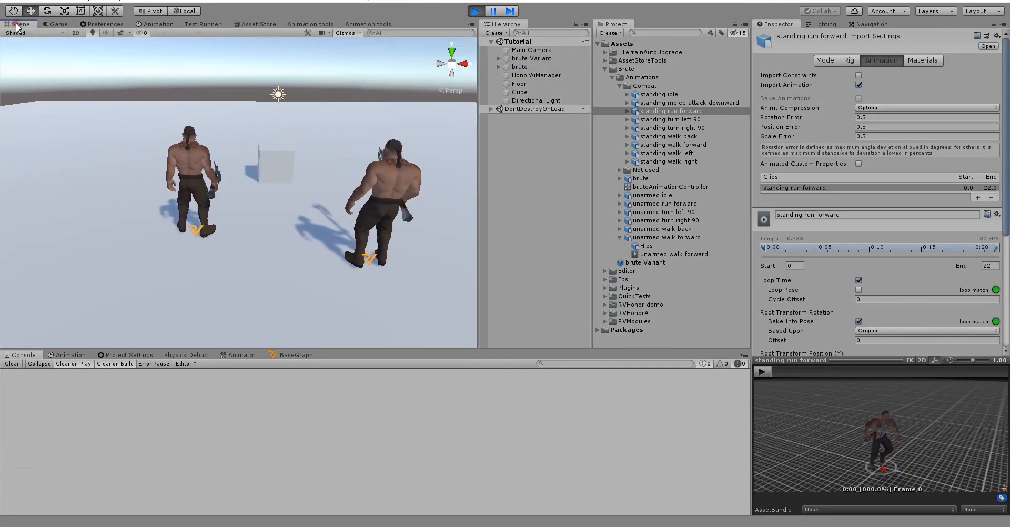
{"action": "left_click", "coordinate": [546, 68]}
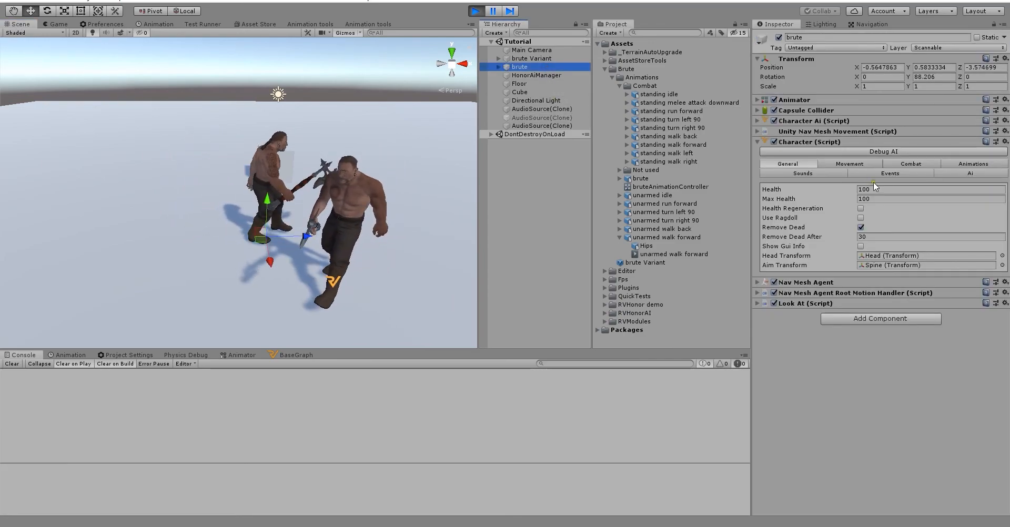
{"action": "left_click", "coordinate": [911, 165]}
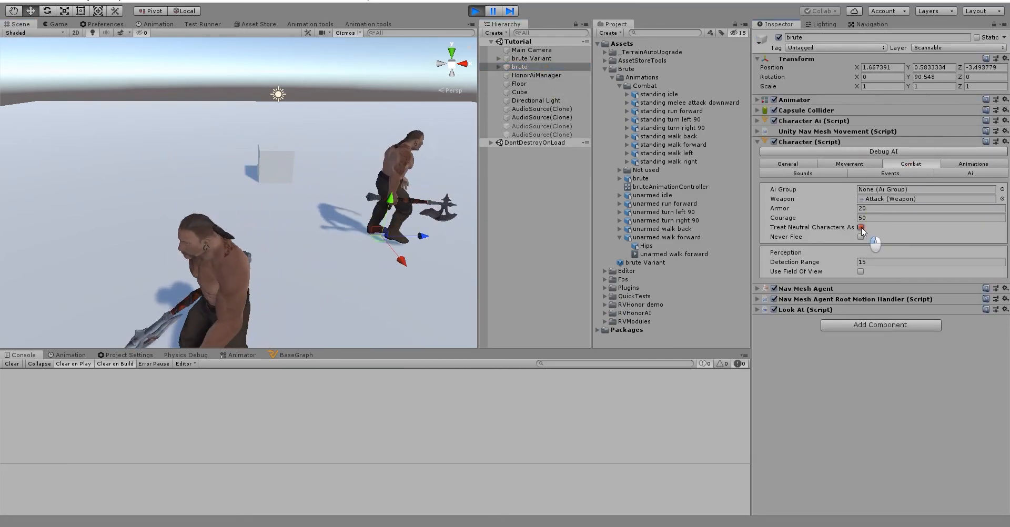
{"action": "scroll", "coordinate": [367, 238], "scroll_direction": "down", "scroll_amount": 2}
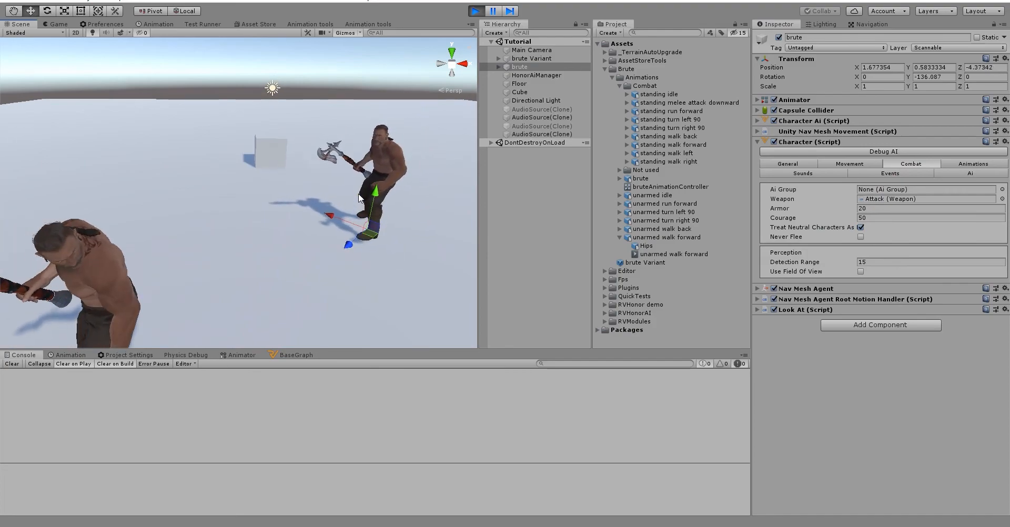
{"action": "scroll", "coordinate": [349, 225], "scroll_direction": "down", "scroll_amount": 1}
{"action": "middle_click_drag", "start_coordinate": [358, 231], "coordinate": [361, 193]}
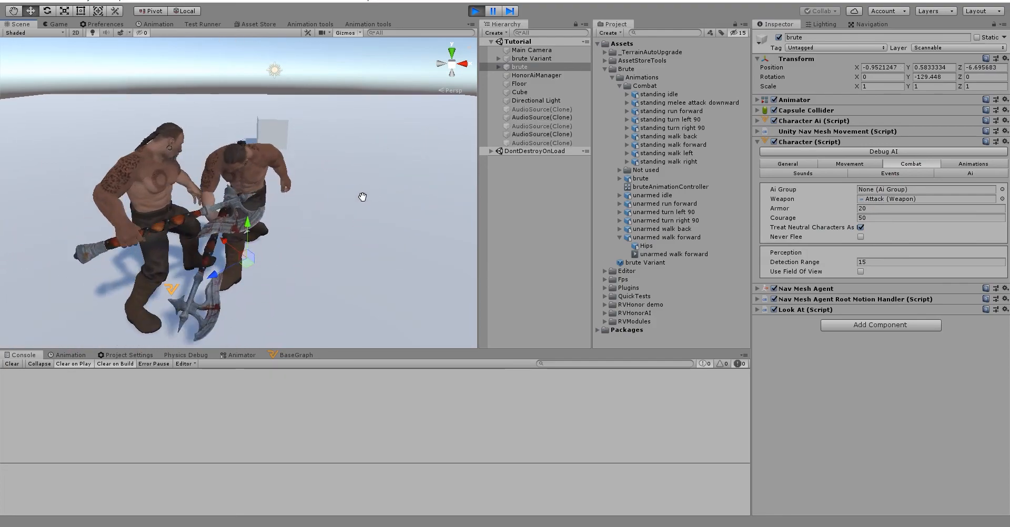
{"action": "mouse_move", "coordinate": [368, 191]}
{"action": "left_mouse_down", "text": "alt"}
{"action": "mouse_move", "coordinate": [375, 207]}
{"action": "mouse_move", "coordinate": [364, 203]}
{"action": "left_mouse_up", "text": "alt"}
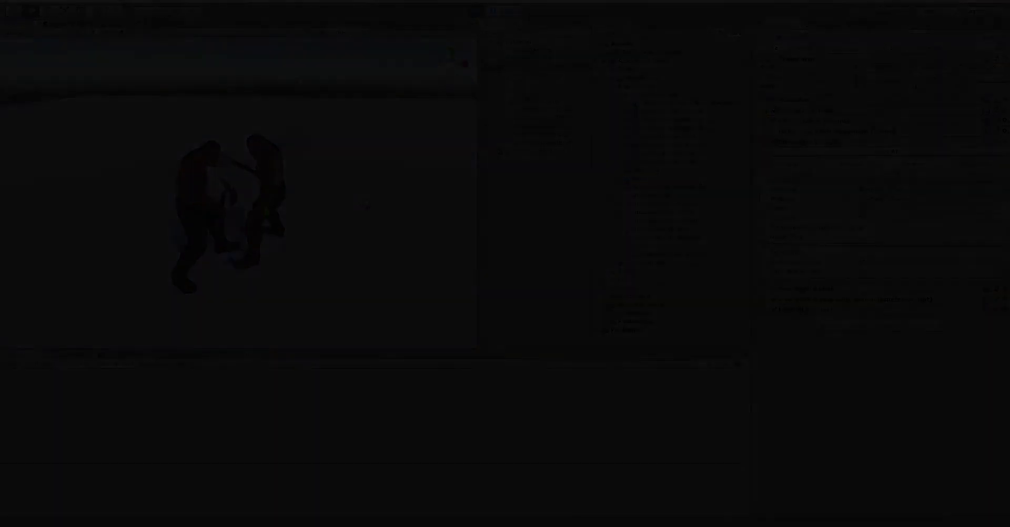